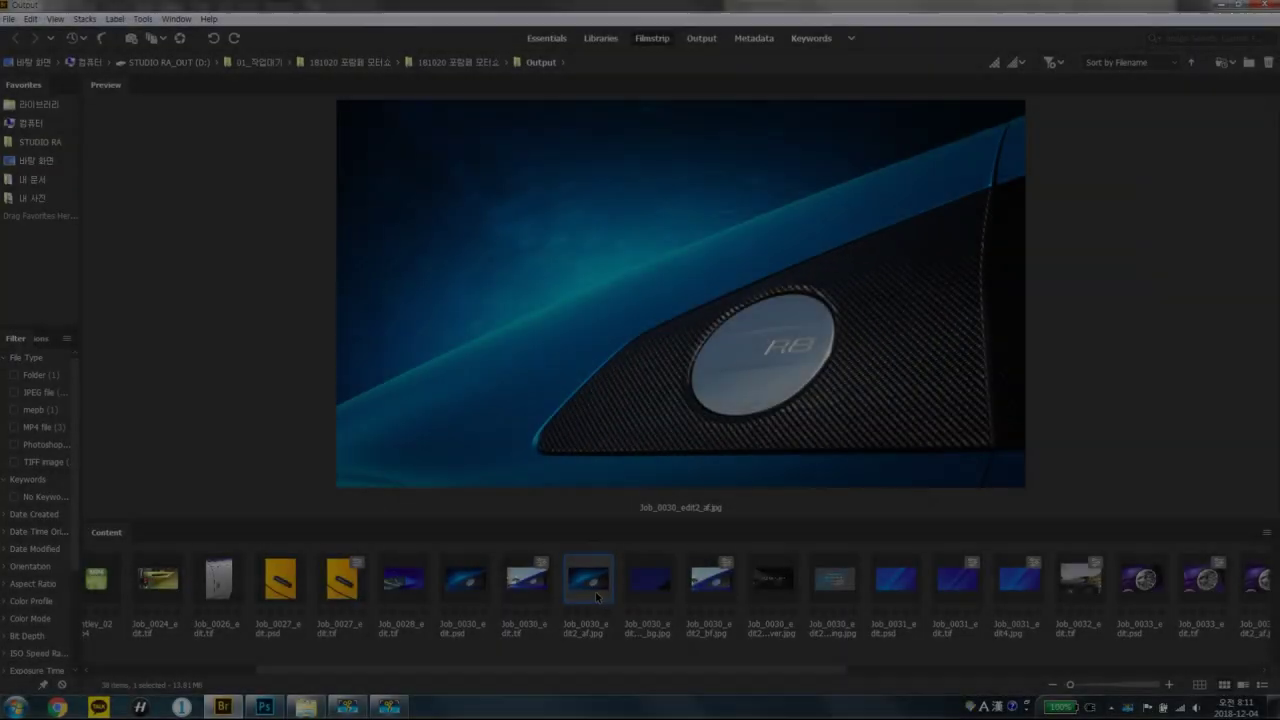
Step through the images in Bridge to the original R8 photo and view it full-screen.
key("Right")
key("Right")
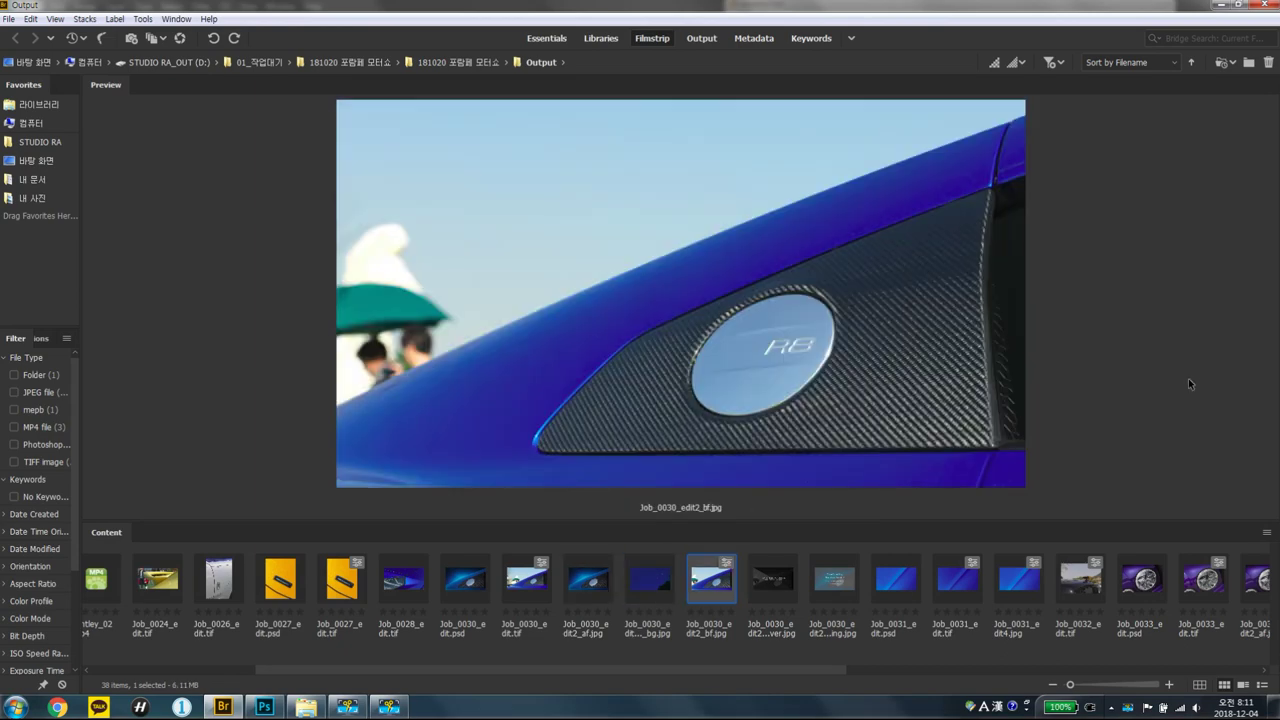
key("Left")
key("Left")
key("Right")
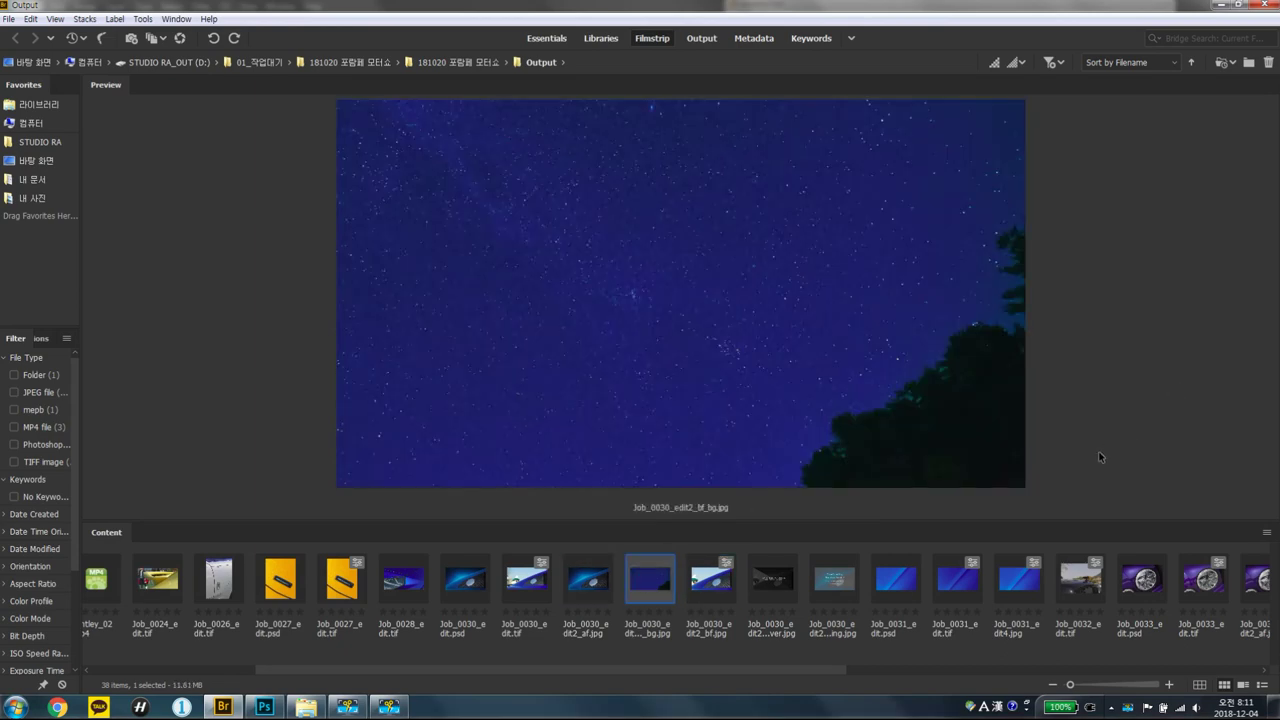
key("Right")
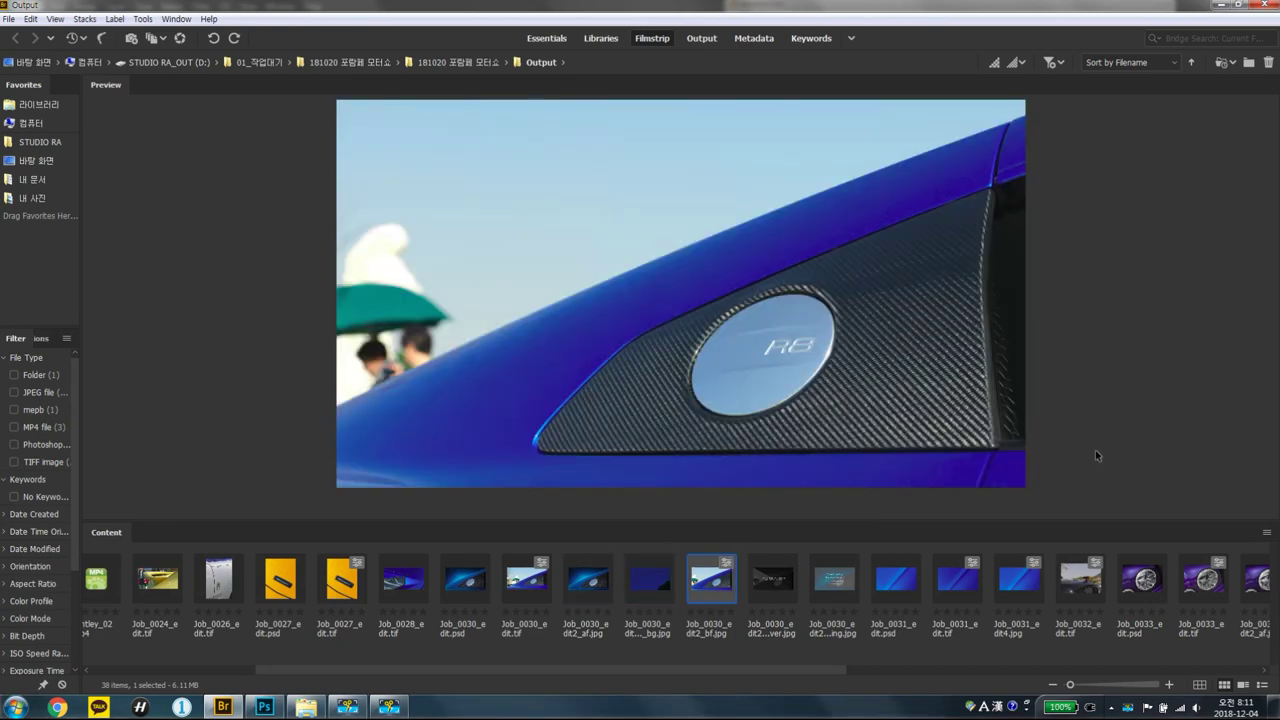
key("space")
Flip between the starry sky and finished blue R8 images full-screen to compare, then exit.
key("Left")
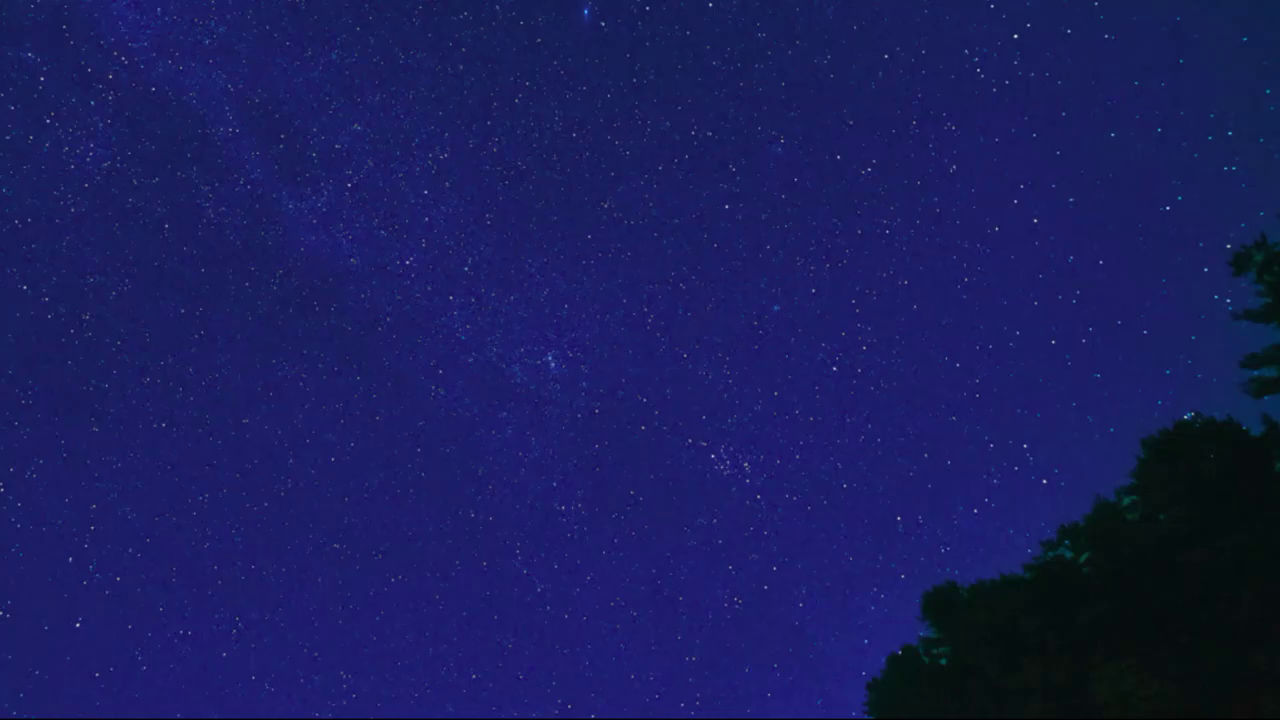
key("Right")
key("Left")
key("Right")
key("Right")
key("Left")
key("Left")
key("Right")
key("Left")
key("Right")
key("Right")
key("Left")
key("Left")
key("Right")
key("Escape")
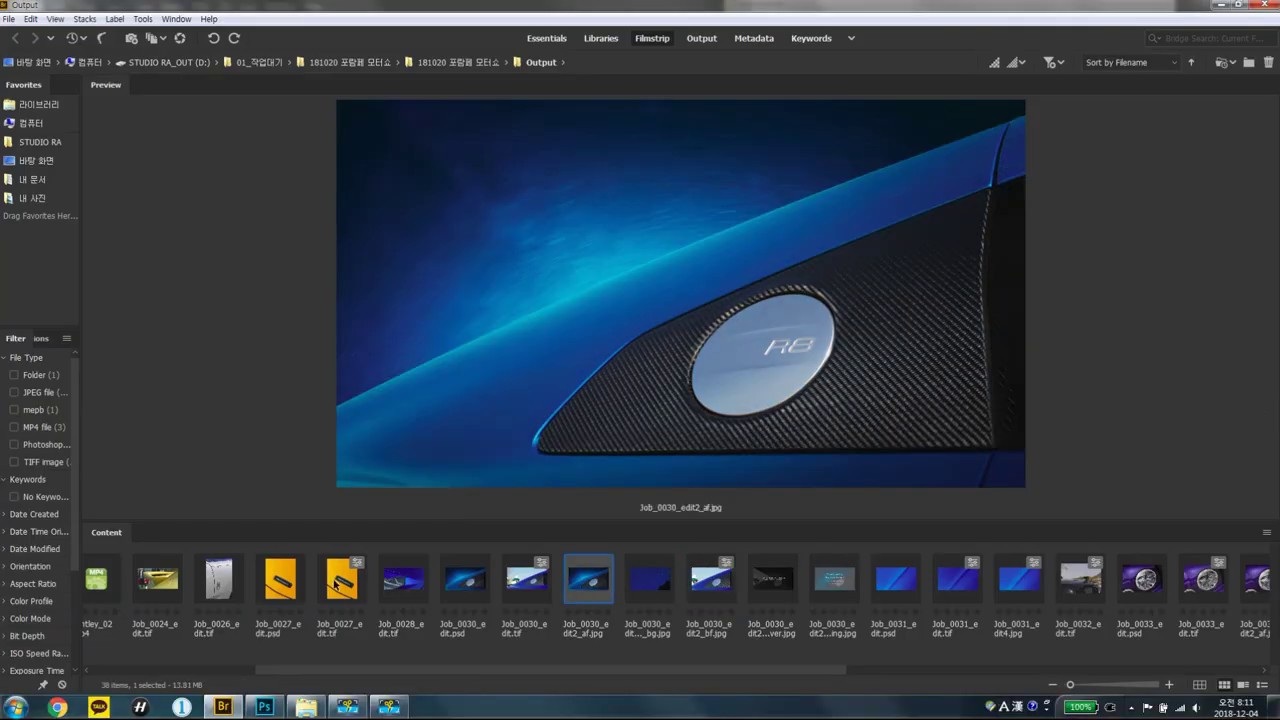
In Job_0030_edit.psd, check the Background layer and turn on Hue/Saturation 1, inspecting the starfield.
left_click(264, 706)
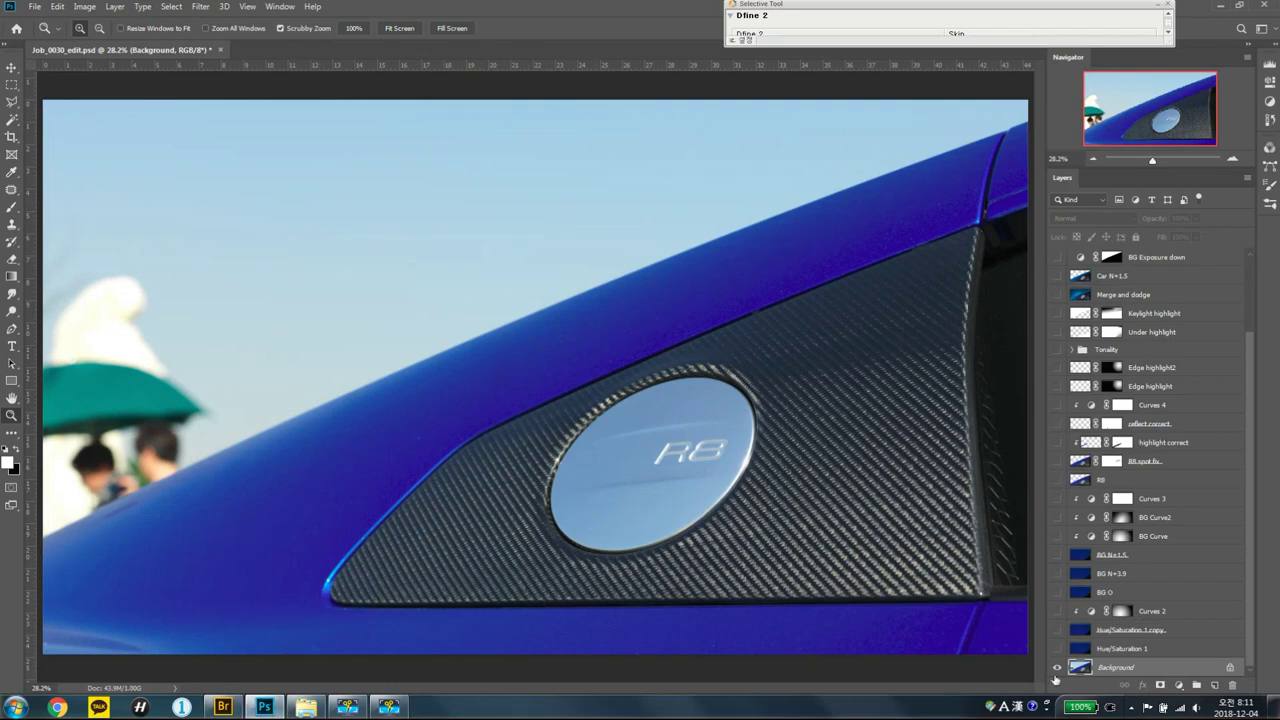
left_click(1056, 668)
left_click(1056, 668)
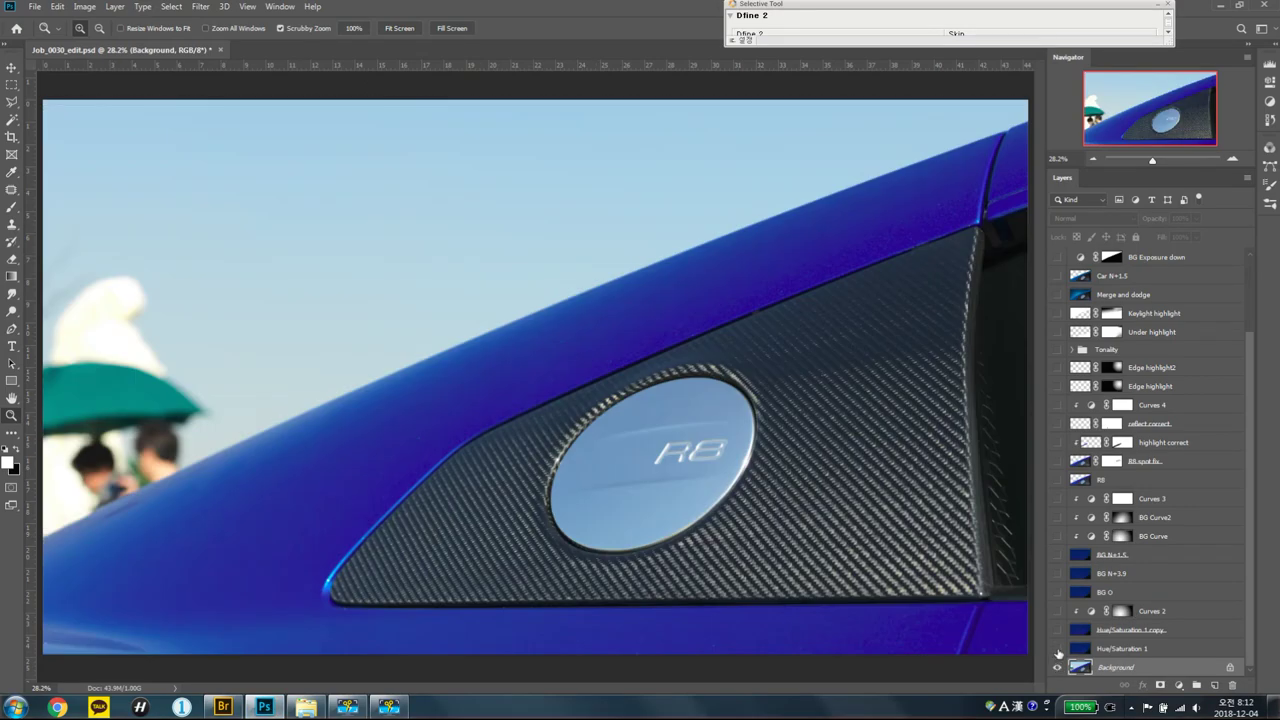
left_click(1057, 649)
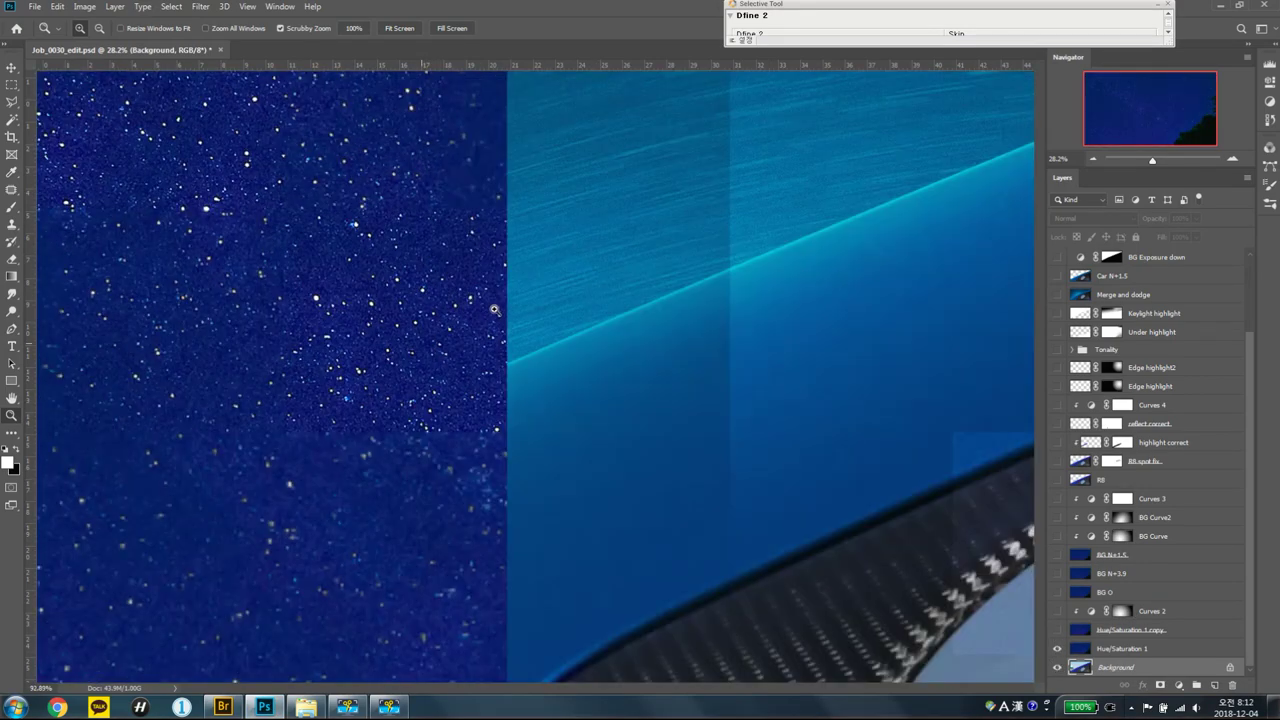
mouse_move(427, 320)
left_mouse_down()
mouse_move(477, 337)
mouse_move(683, 350)
left_mouse_up()
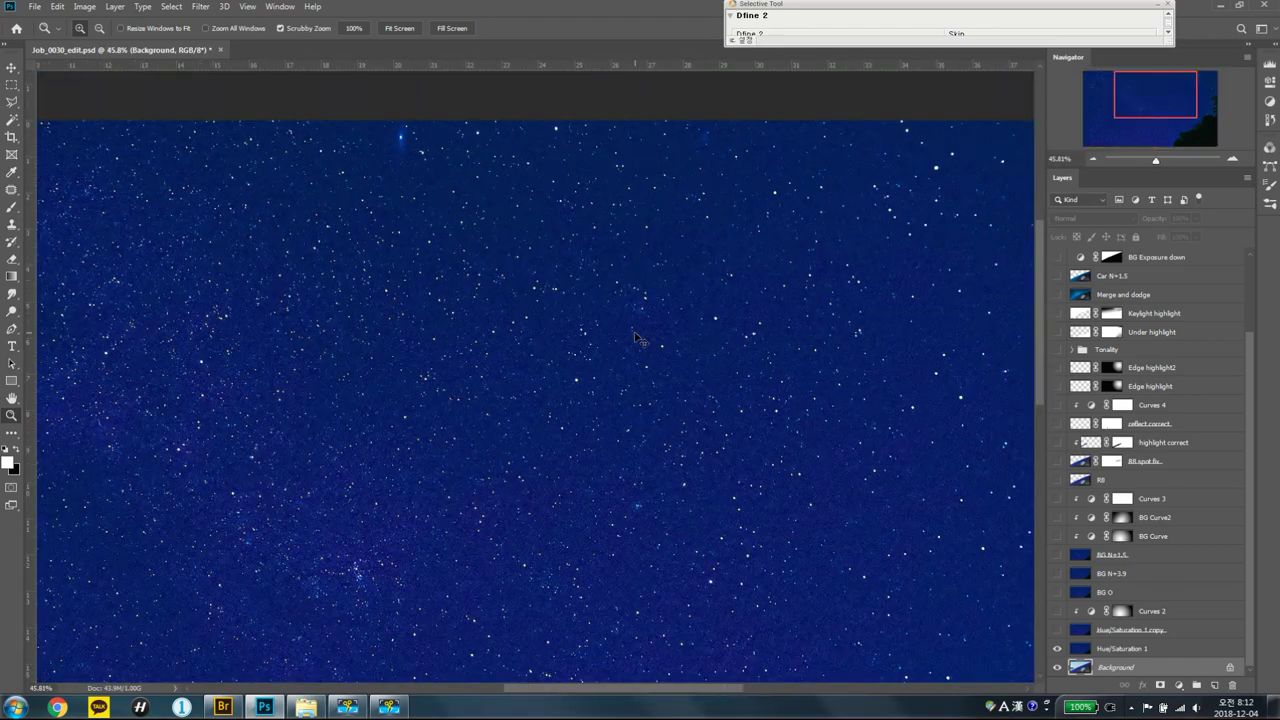
key("ctrl+0")
Turn on Curves 2 and Hue/Saturation 1 copy, comparing point stars against the star trails.
left_click(1057, 611)
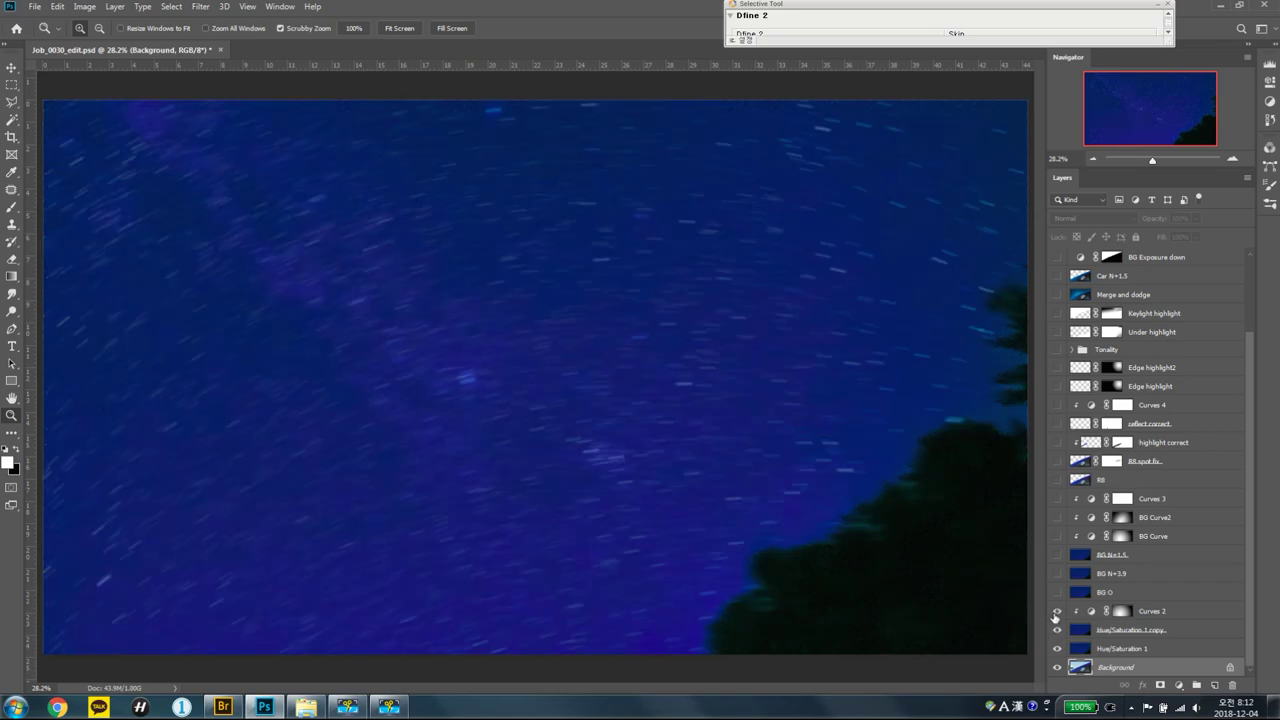
left_click(1057, 629)
left_click(1057, 629)
left_click_drag(546, 355, 577, 343)
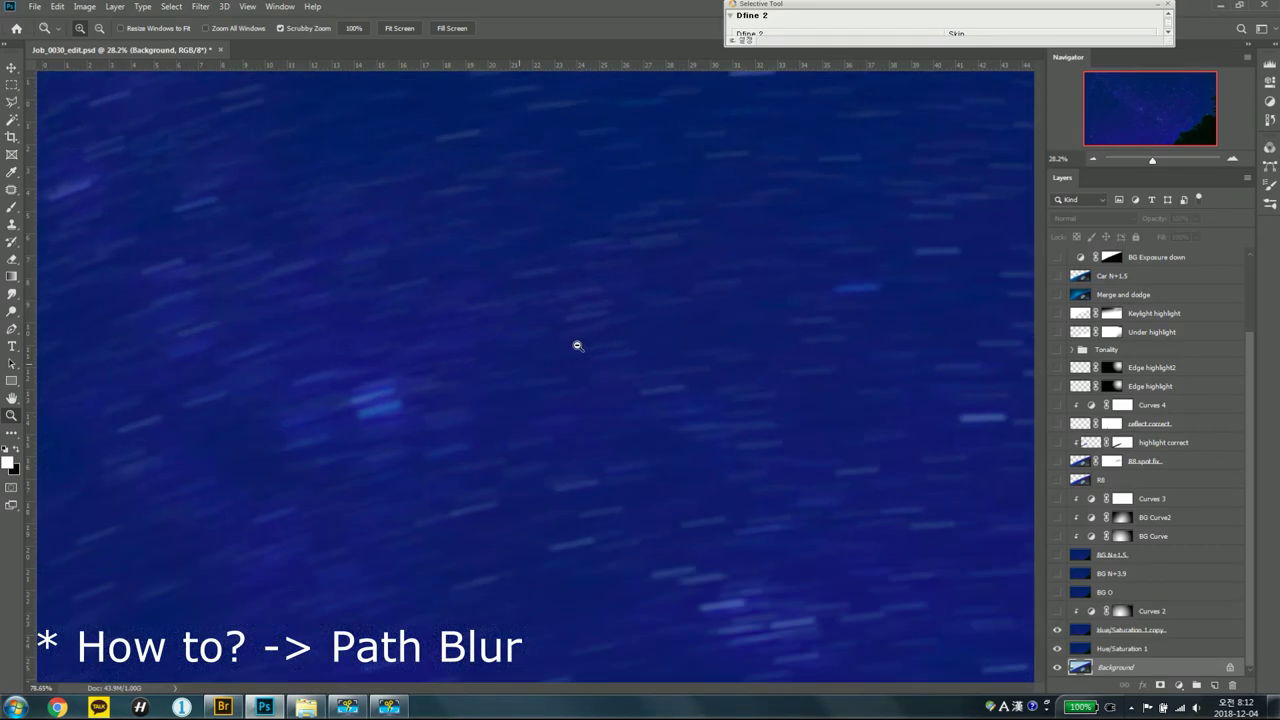
left_click(1057, 629)
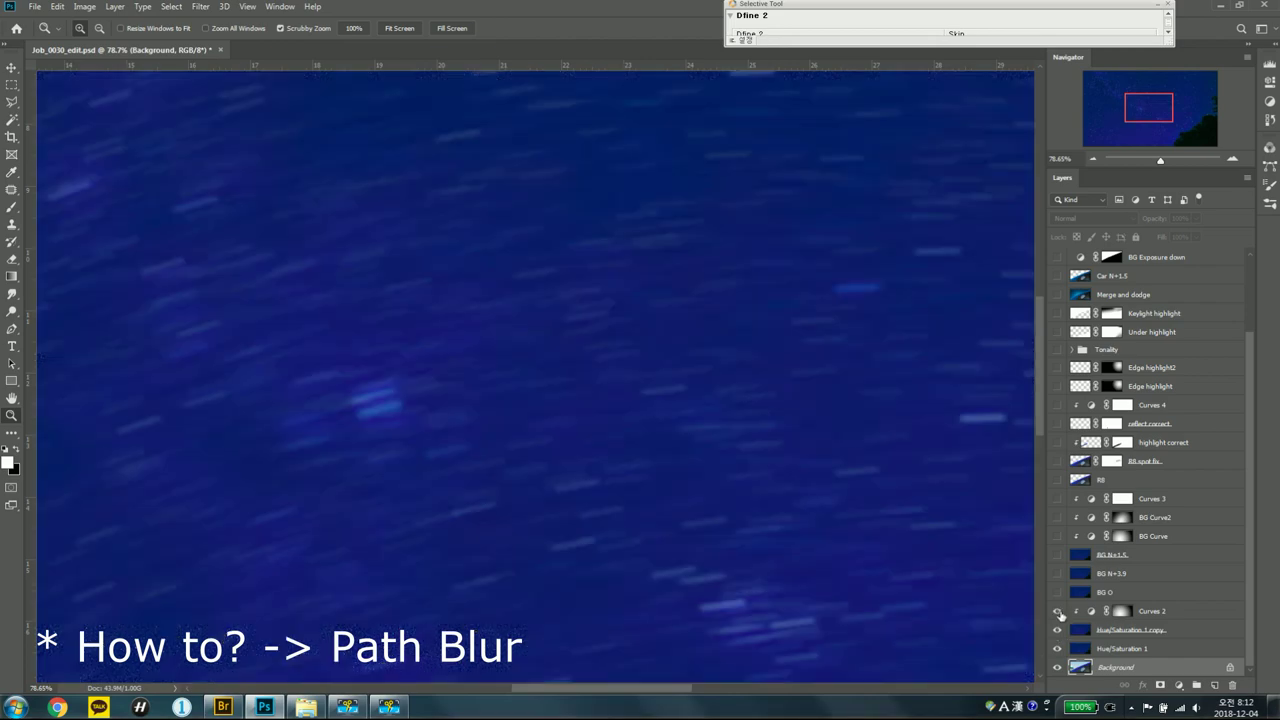
left_click(1057, 611)
left_click_drag(843, 480, 771, 477)
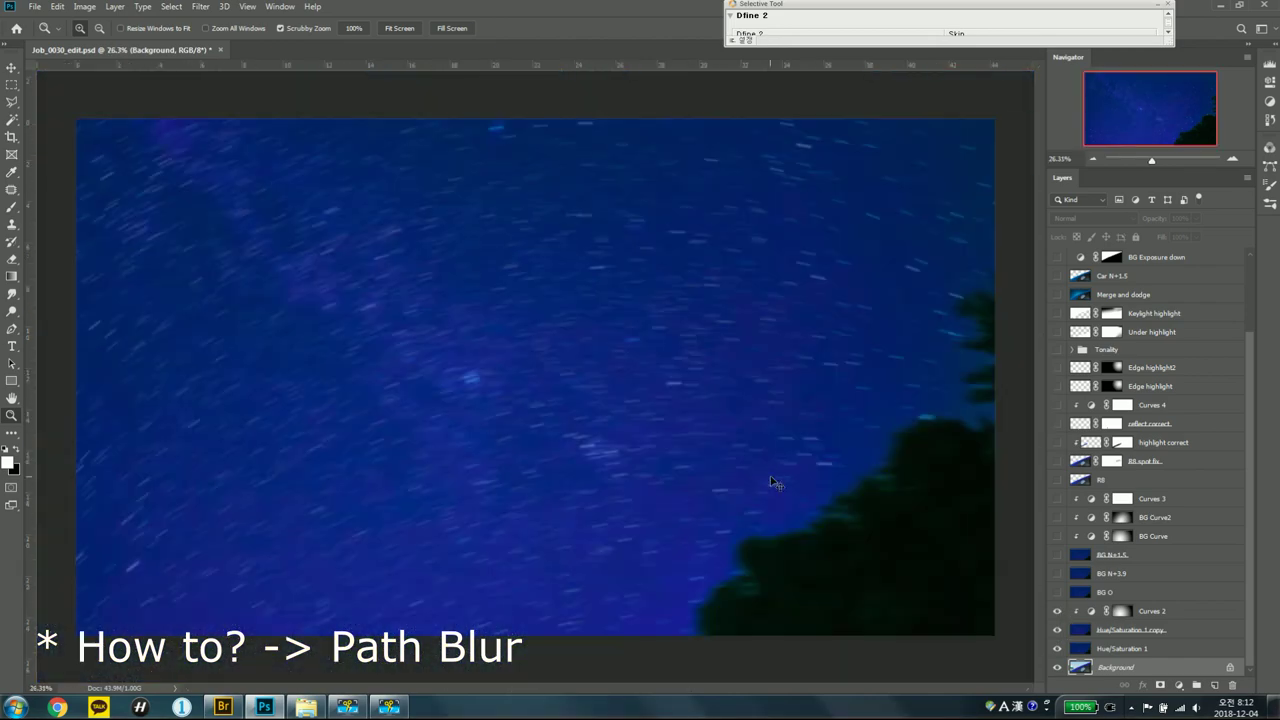
key("ctrl+0")
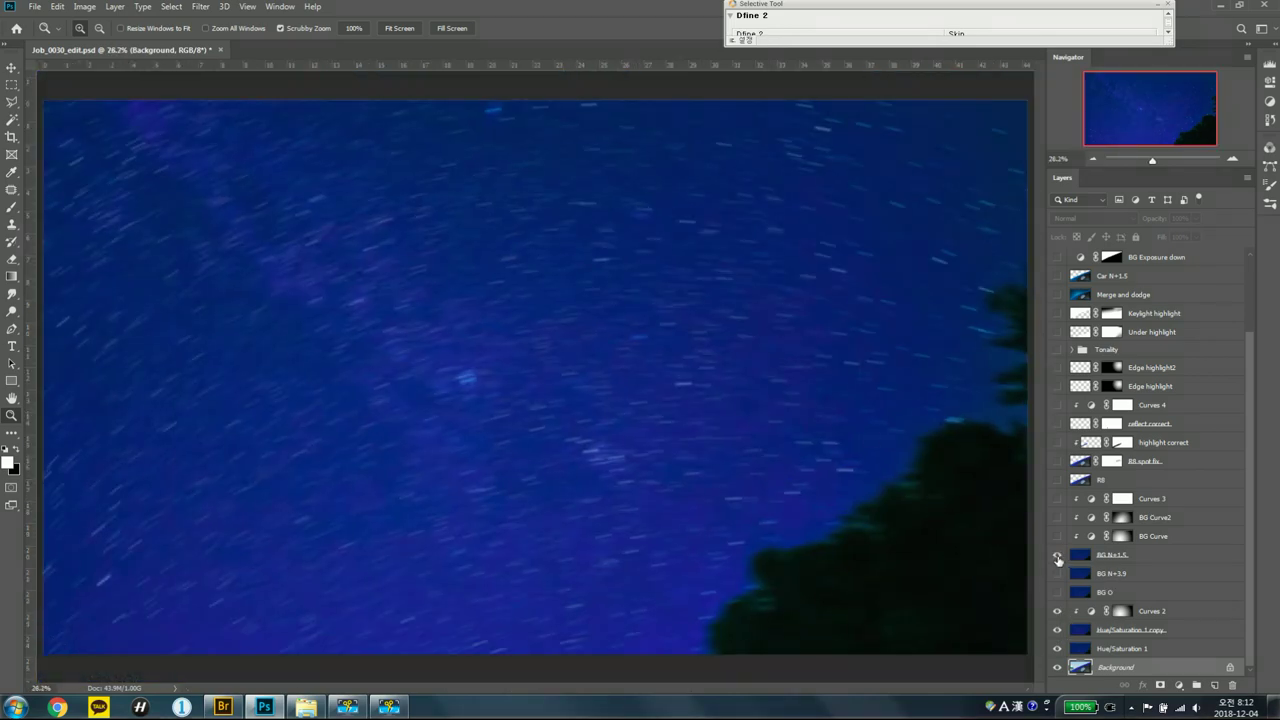
Turn on BG N=1.5 and compare the darkened sky with and without it.
left_click(1057, 556)
left_click_drag(443, 373, 503, 352)
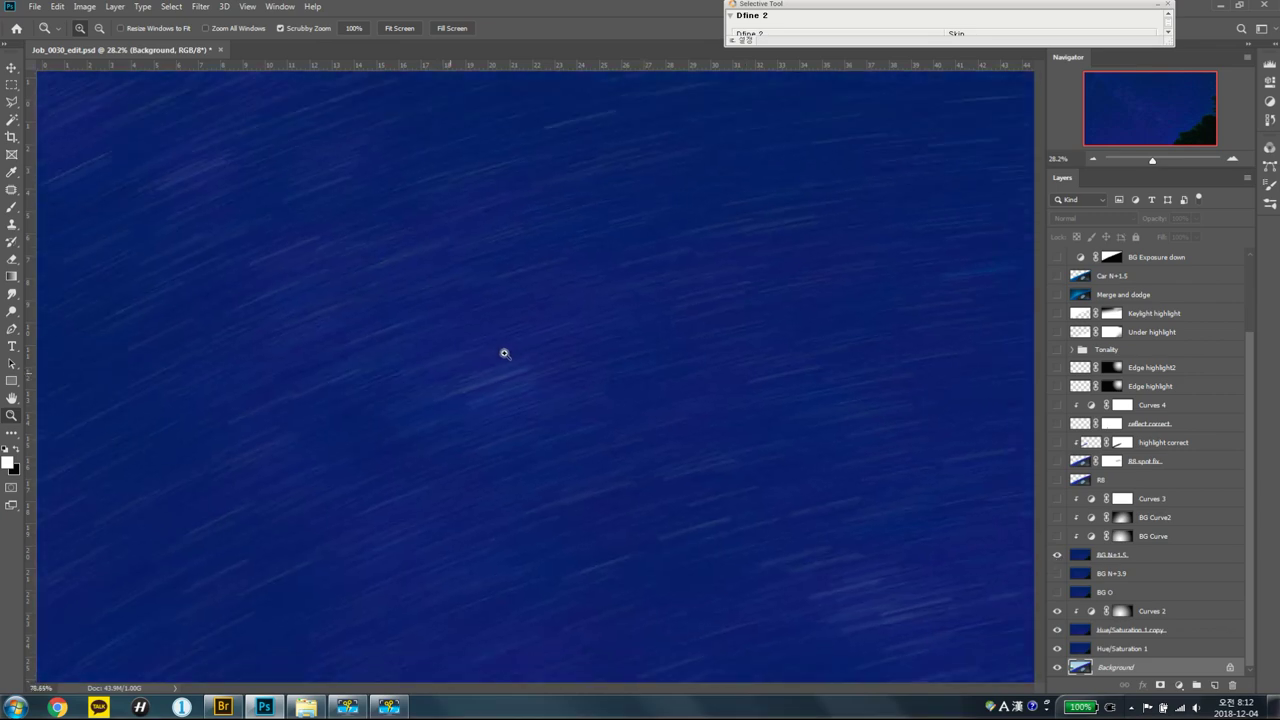
left_click(1057, 556)
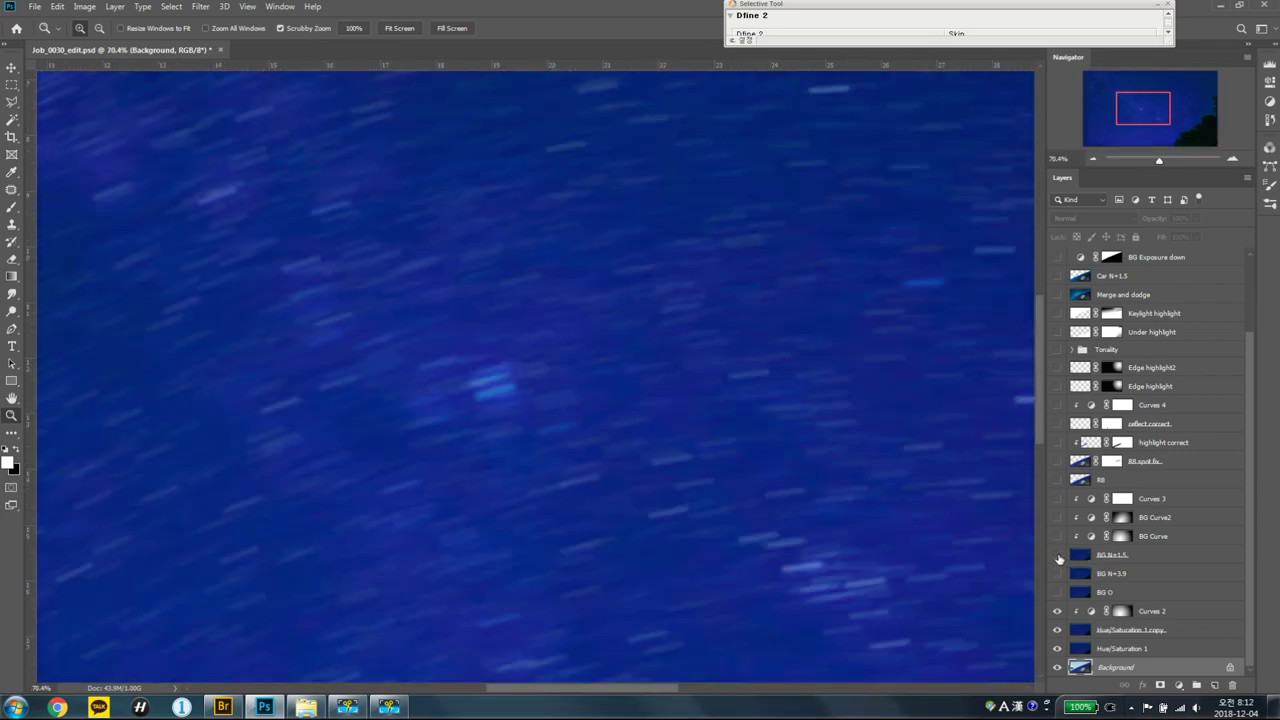
left_click(1057, 556)
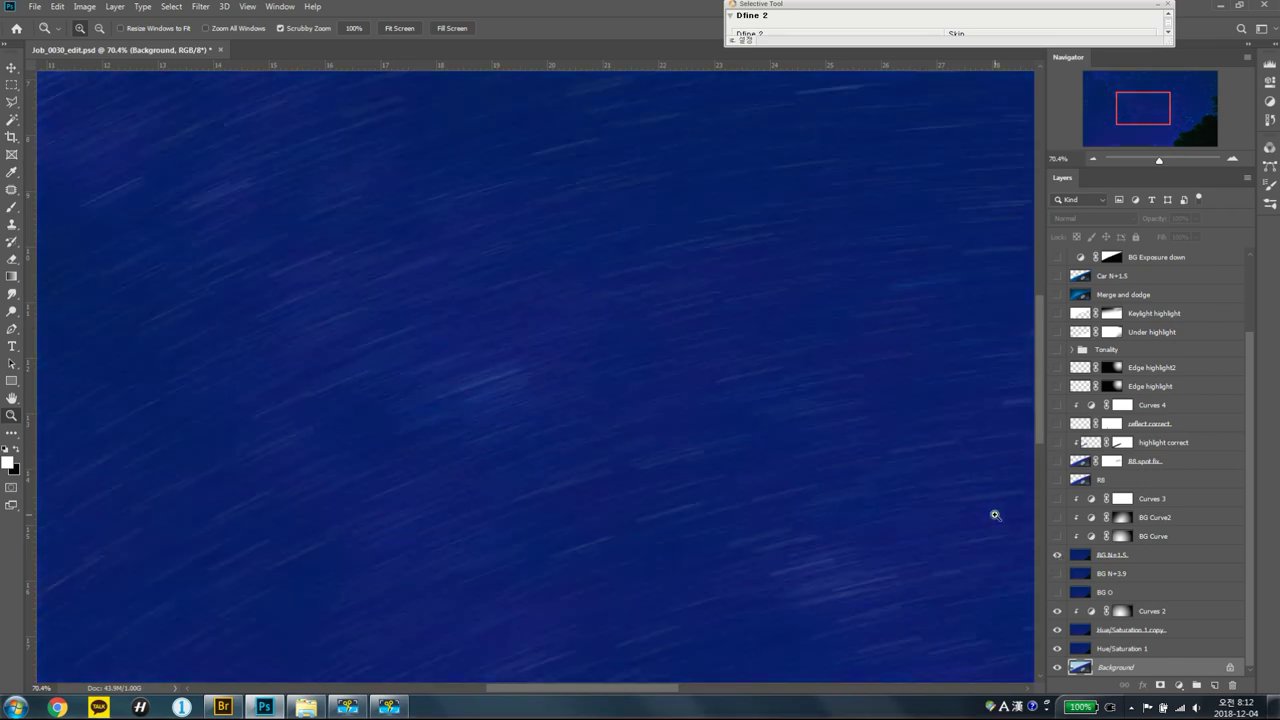
left_click_drag(995, 520, 995, 515)
Turn on BG Curve, BG Curve2 and Curves 3, comparing the brightened sky.
left_click(1057, 537)
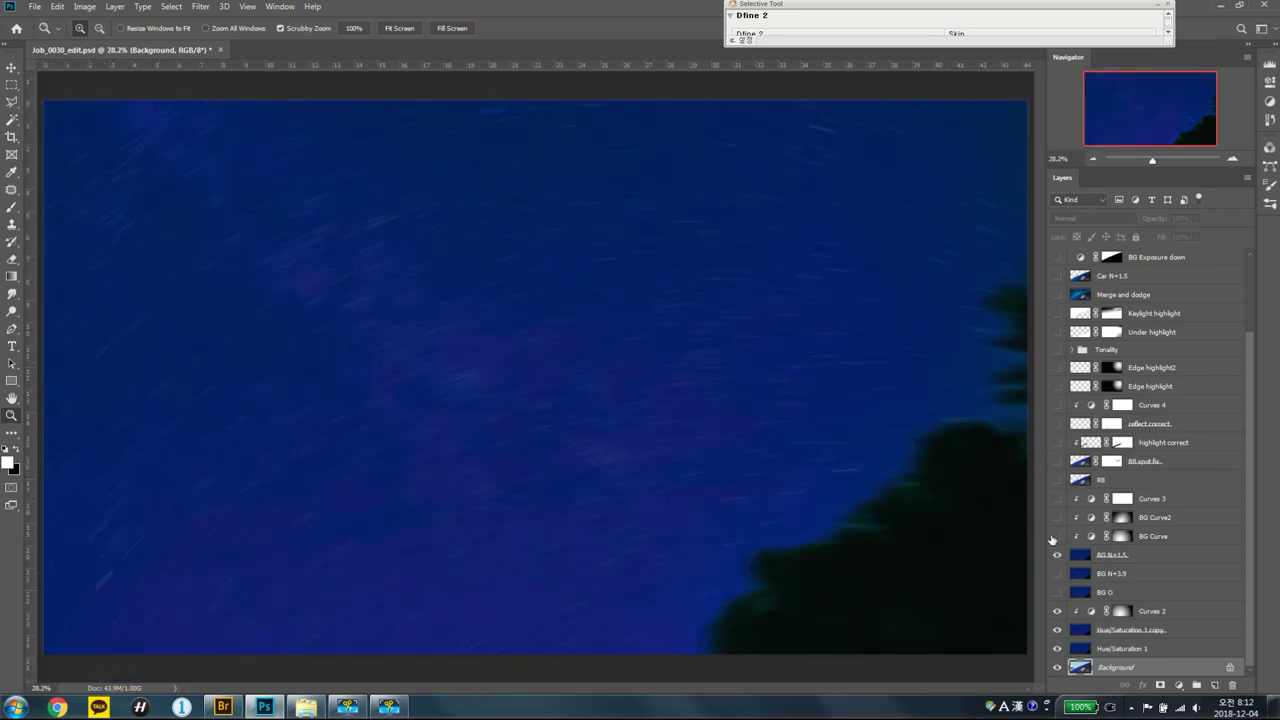
left_click(1058, 518)
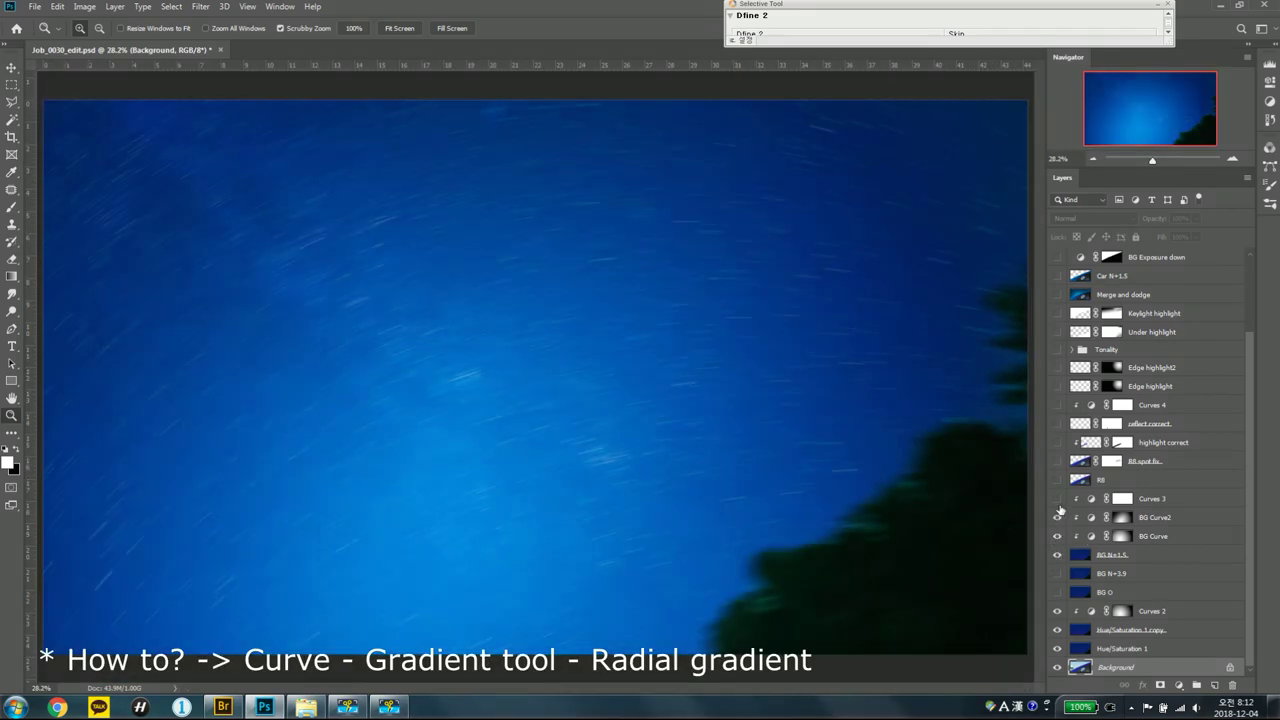
left_click(1057, 499)
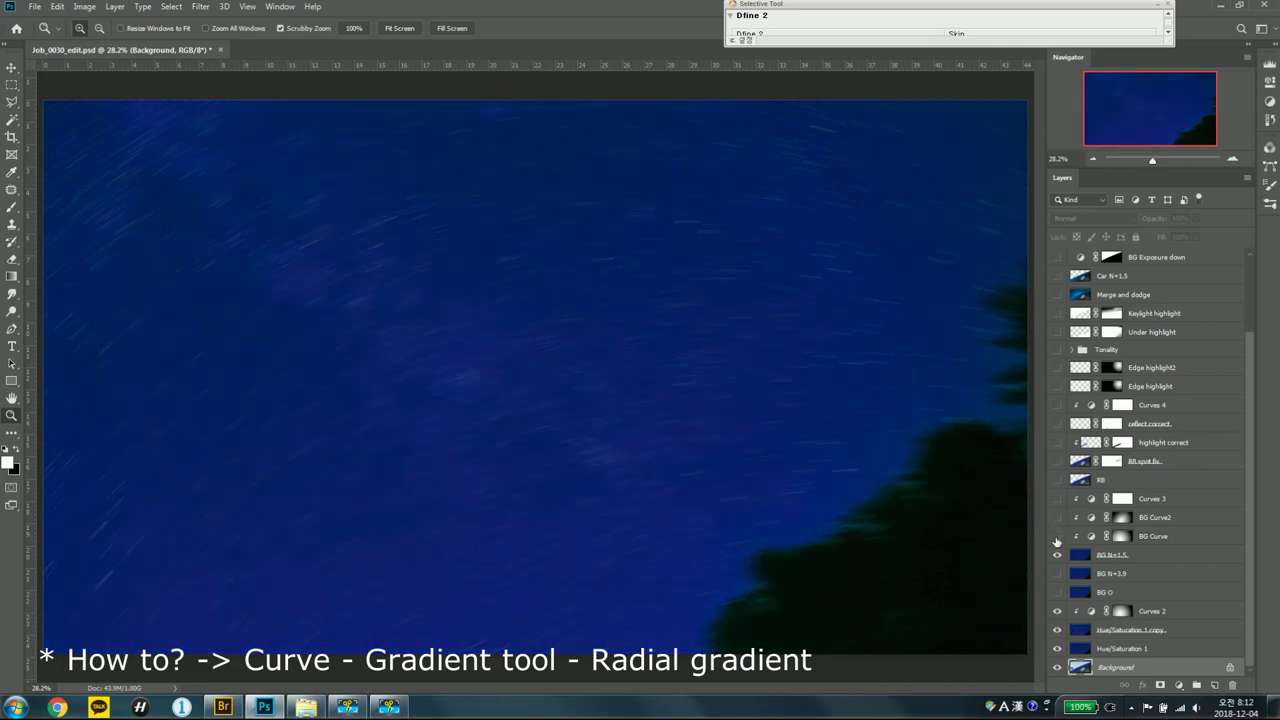
left_click(1057, 537)
left_click(1057, 499)
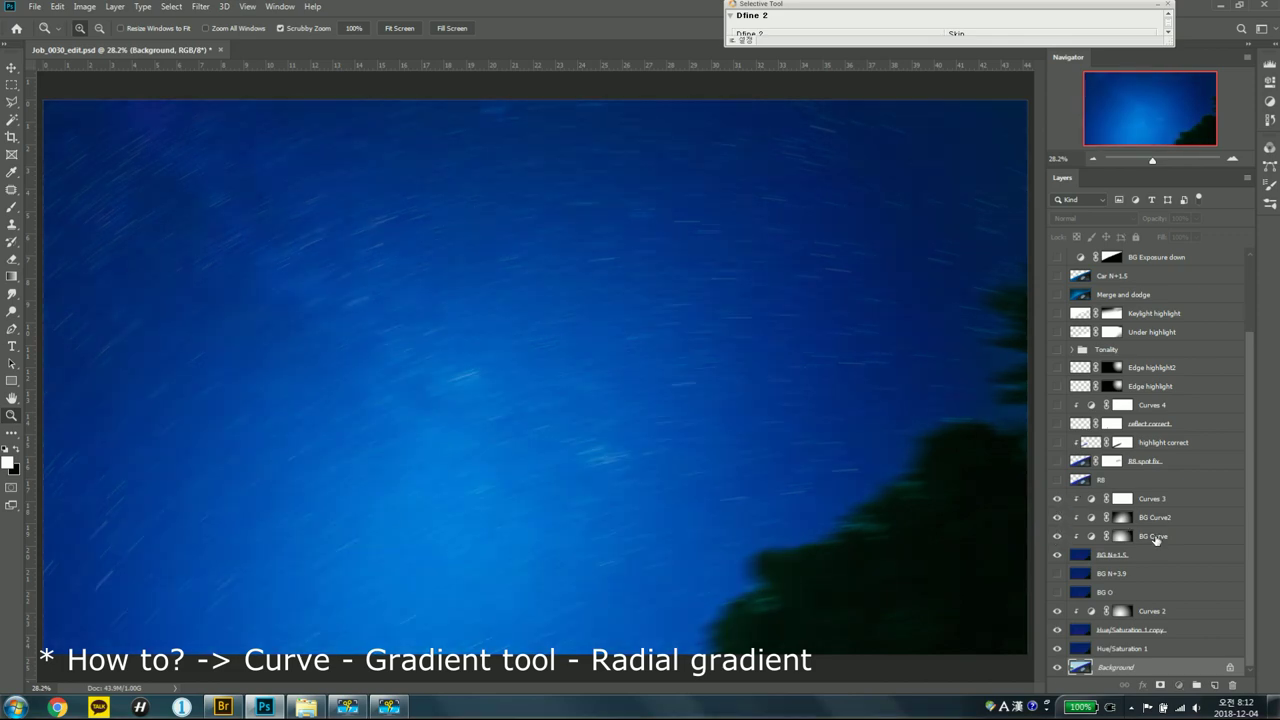
Inspect the BG Curve2 radial mask overlay, then show and select the R8 car layer.
left_click(1155, 537)
key("backslash")
left_click(1150, 520)
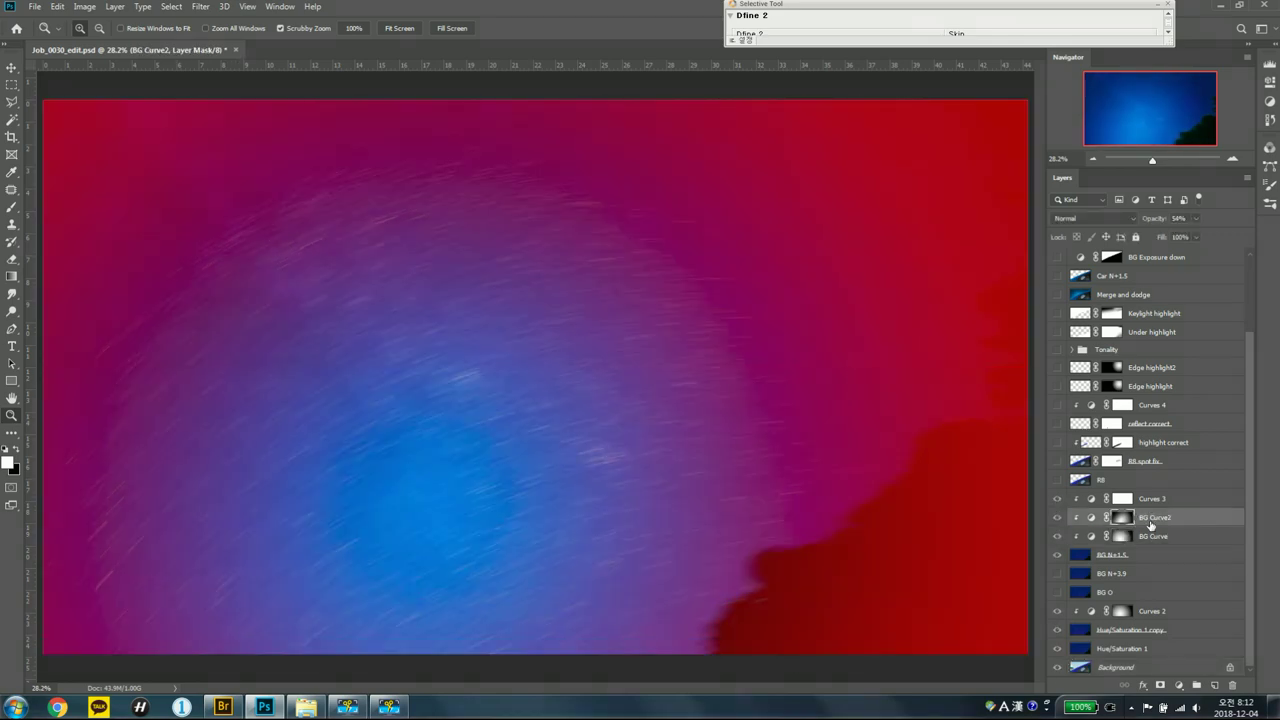
key("backslash")
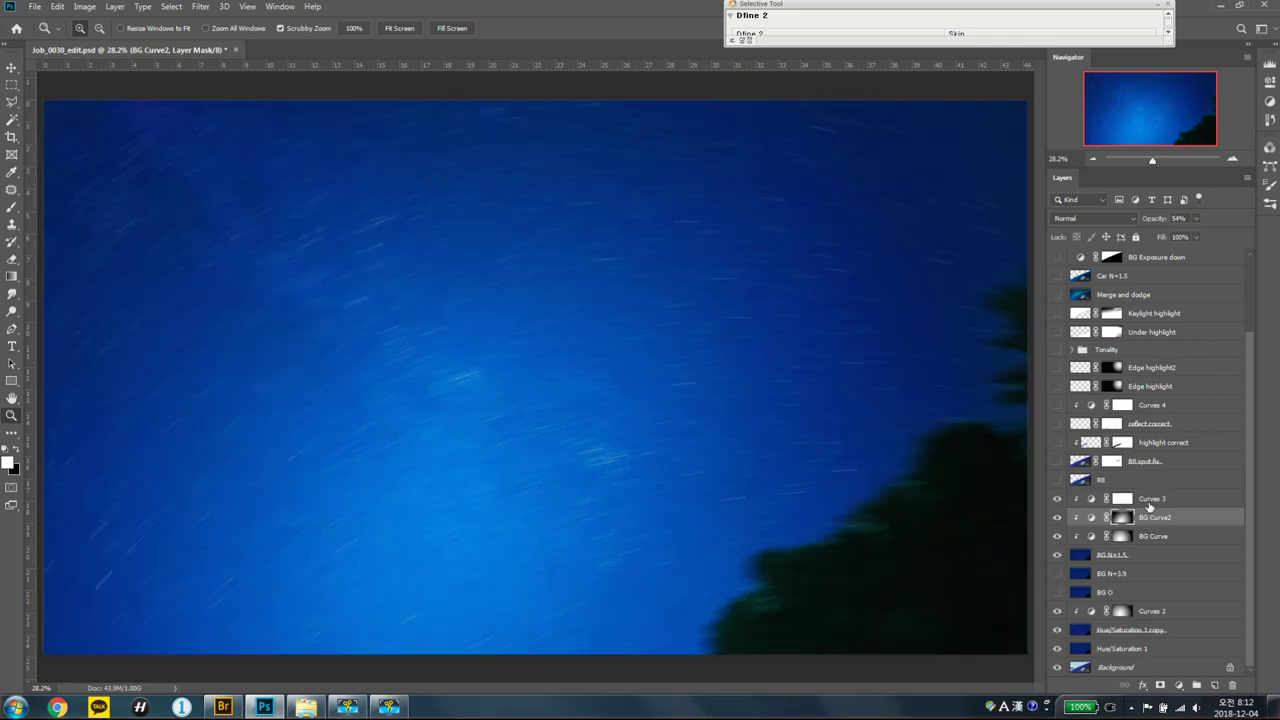
left_click(1057, 481)
left_click(1101, 483)
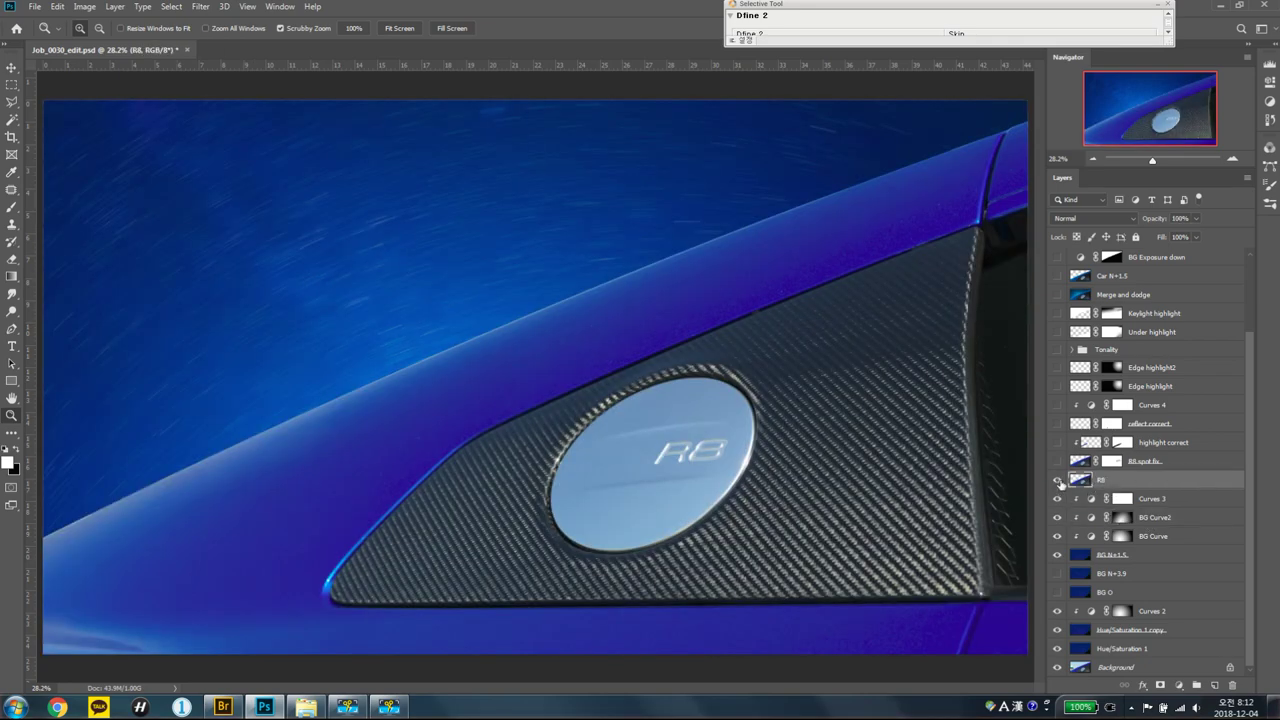
Turn on the R8 spot fix layer and zoom in on the carbon-fibre panel.
left_click(1056, 462)
scroll(712, 391, "up", 10)
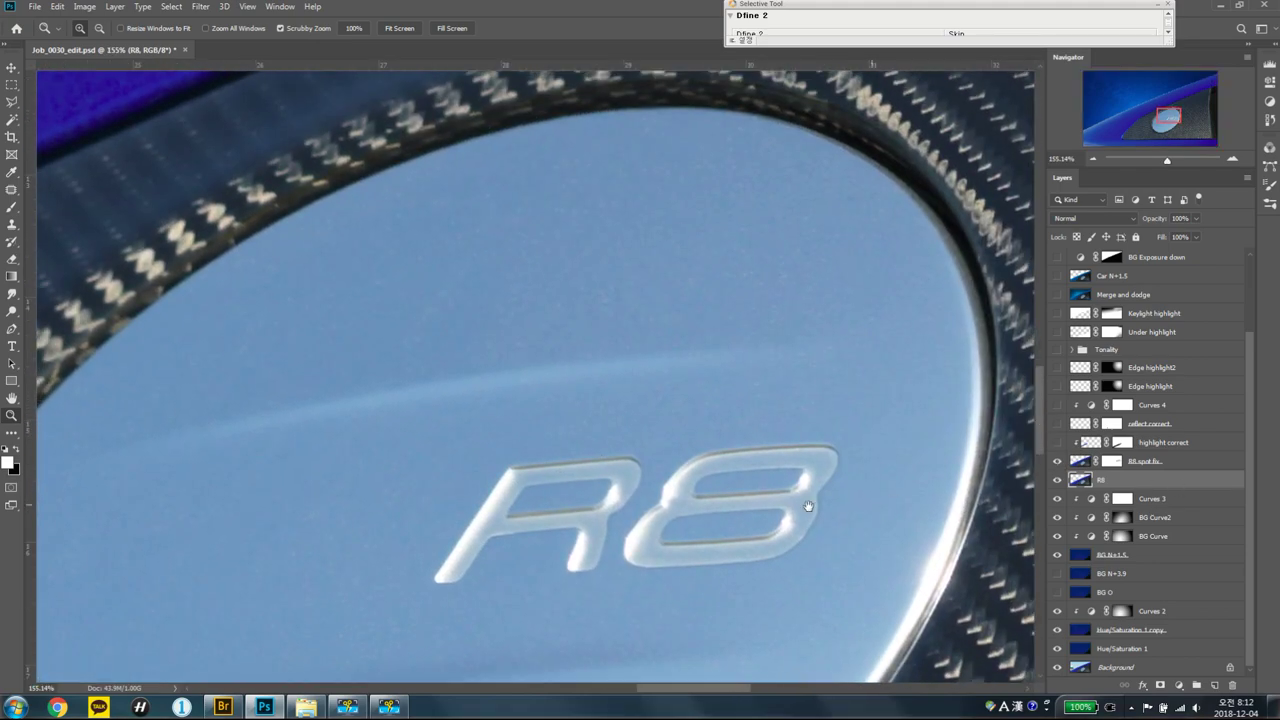
scroll(765, 515, "up", 3)
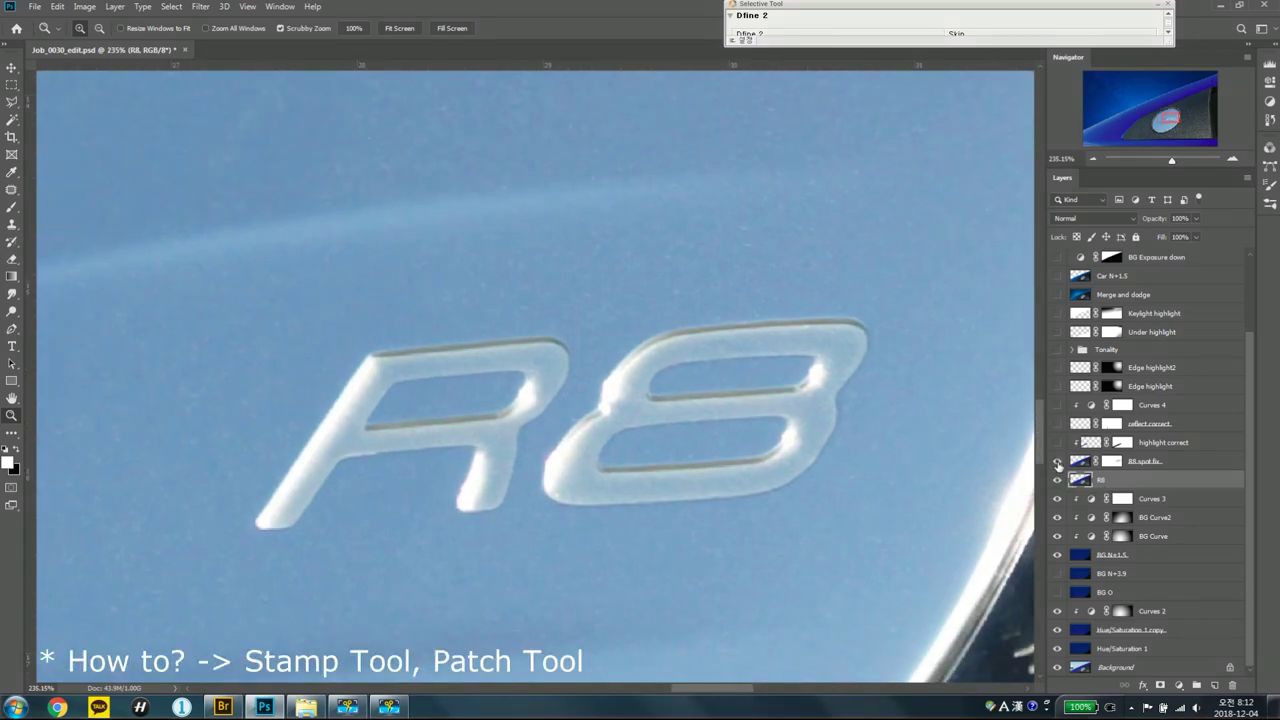
scroll(824, 400, "down", 1)
mouse_move(824, 400)
left_mouse_down()
mouse_move(720, 380)
mouse_move(603, 423)
left_mouse_up()
scroll(720, 380, "down", 3)
scroll(714, 297, "up", 1)
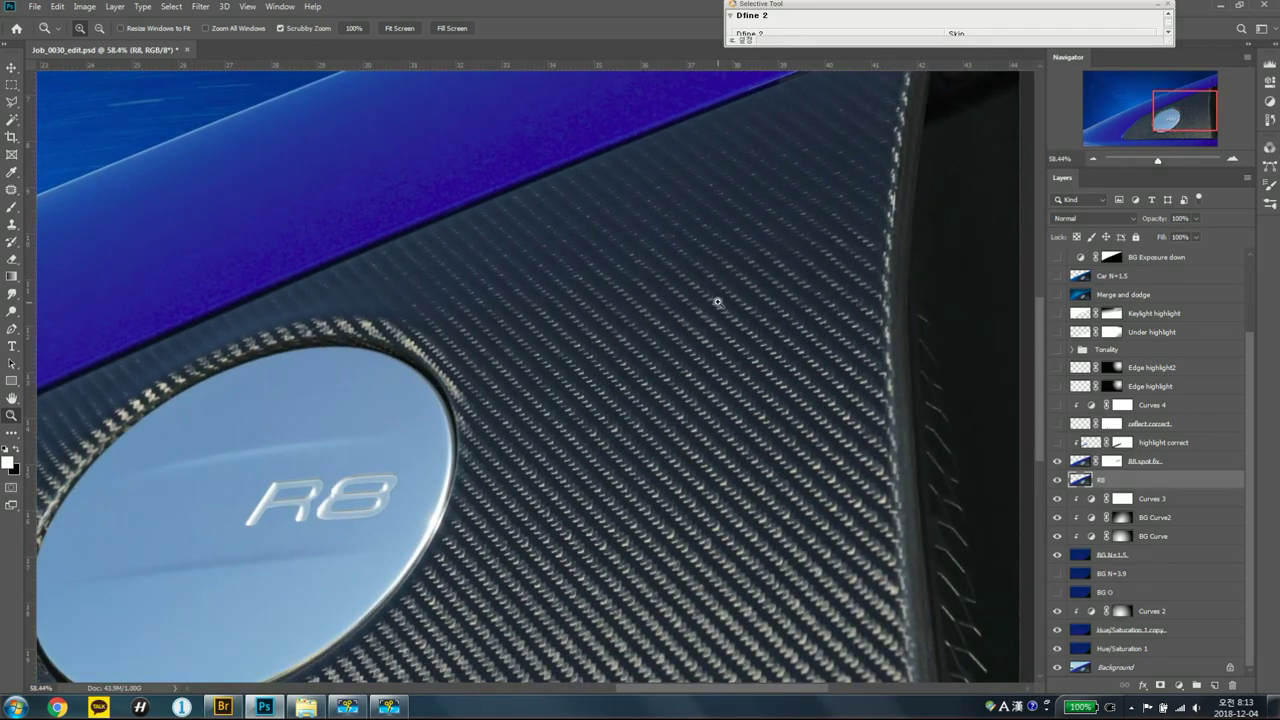
scroll(732, 313, "up", 1)
left_click_drag(732, 313, 712, 359)
Toggle R8 spot fix off and on to compare dust spots on the badge and carbon panel.
left_click(1058, 462)
left_click(1058, 462)
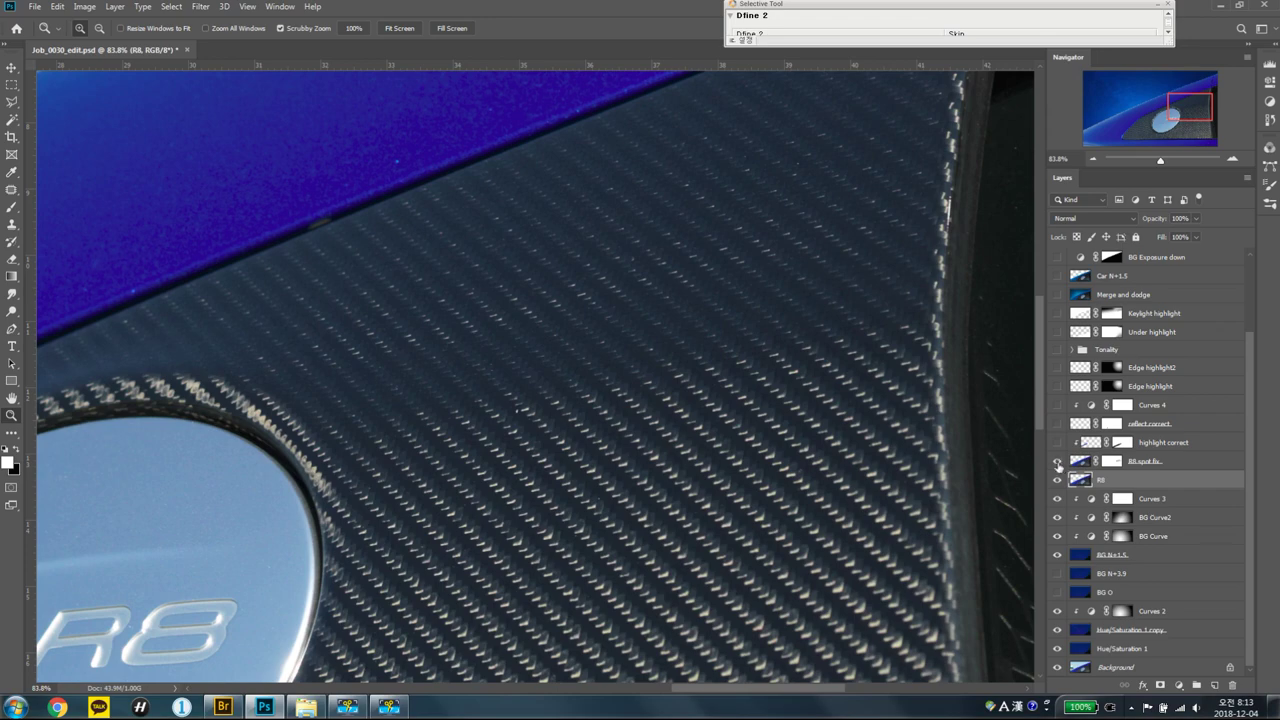
mouse_move(550, 517)
left_mouse_down()
mouse_move(623, 429)
mouse_move(943, 409)
mouse_move(1065, 480)
left_mouse_up()
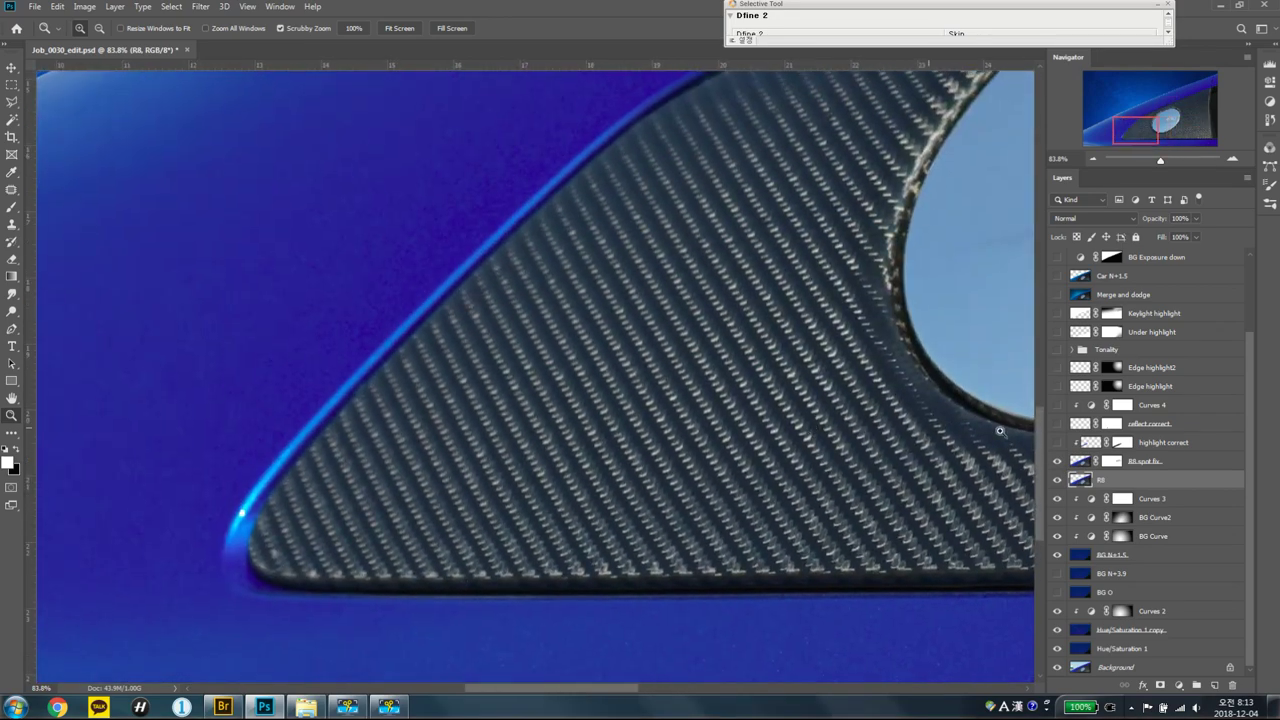
left_click(1058, 462)
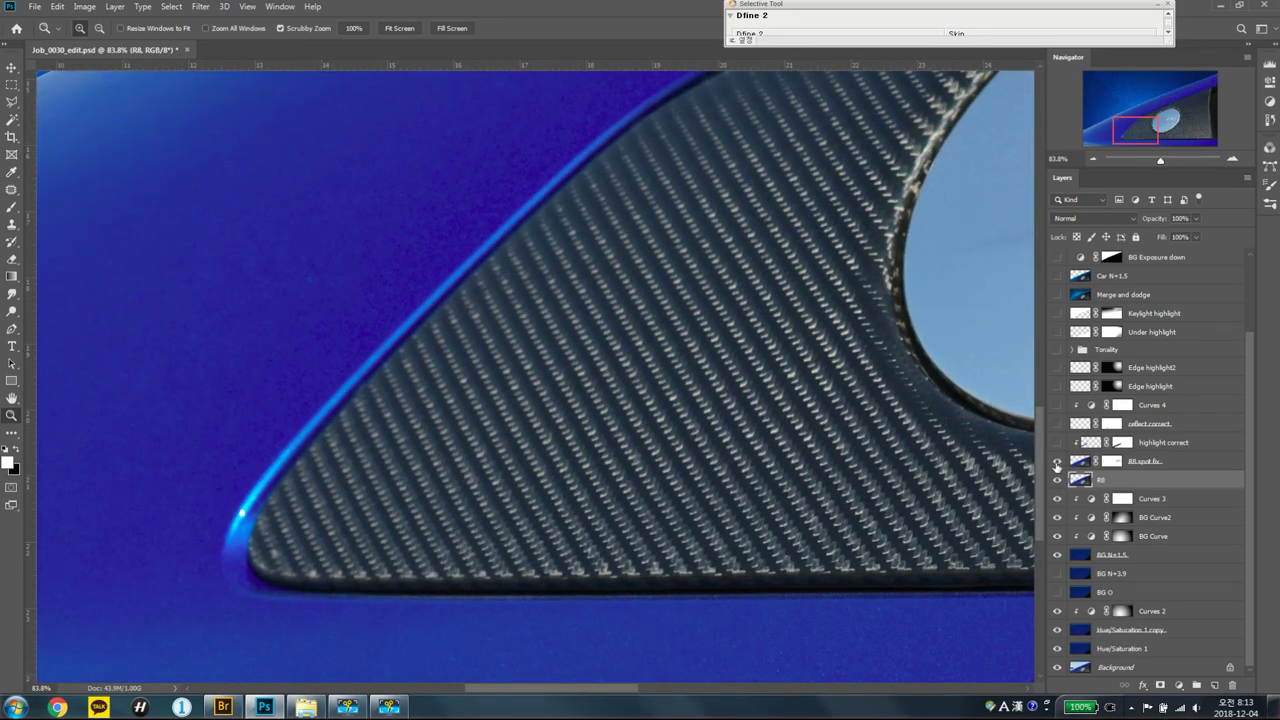
left_click_drag(716, 465, 673, 514)
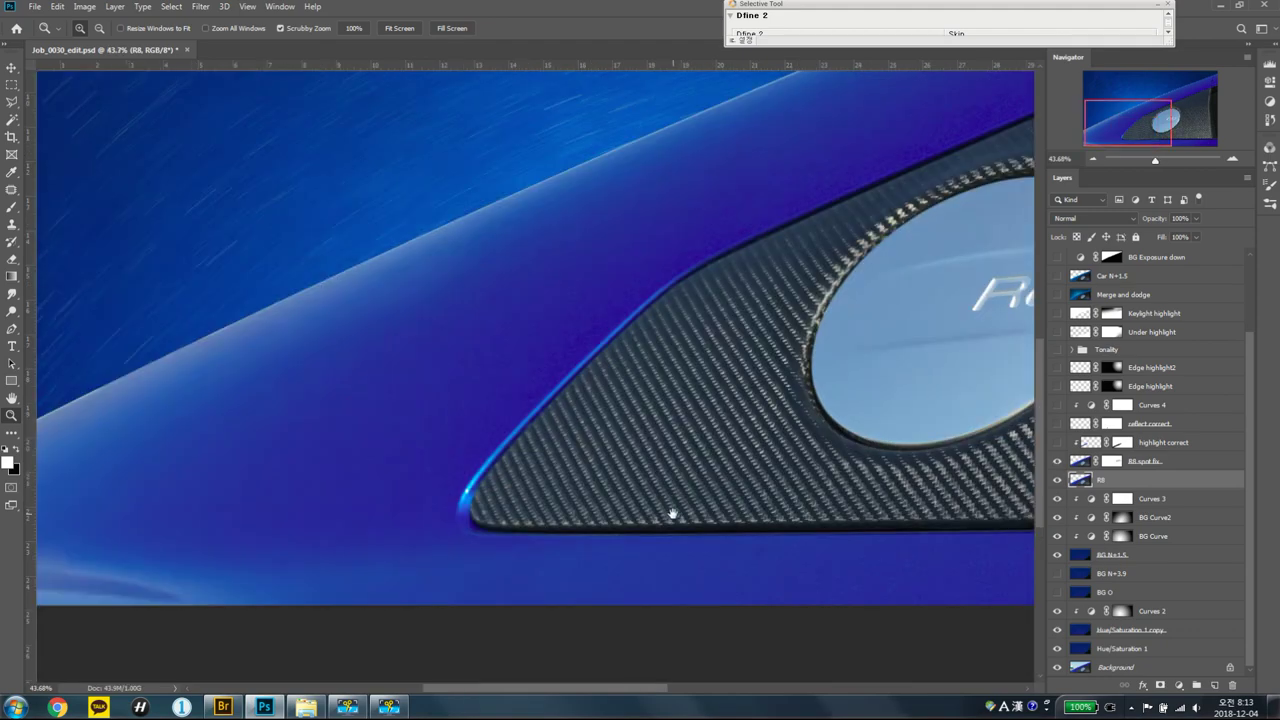
Zoom to 400% on the body edge against the sky, then over the right-hand trim.
mouse_move(459, 511)
left_mouse_down()
mouse_move(631, 491)
mouse_move(557, 480)
mouse_move(534, 514)
mouse_move(620, 484)
left_mouse_up()
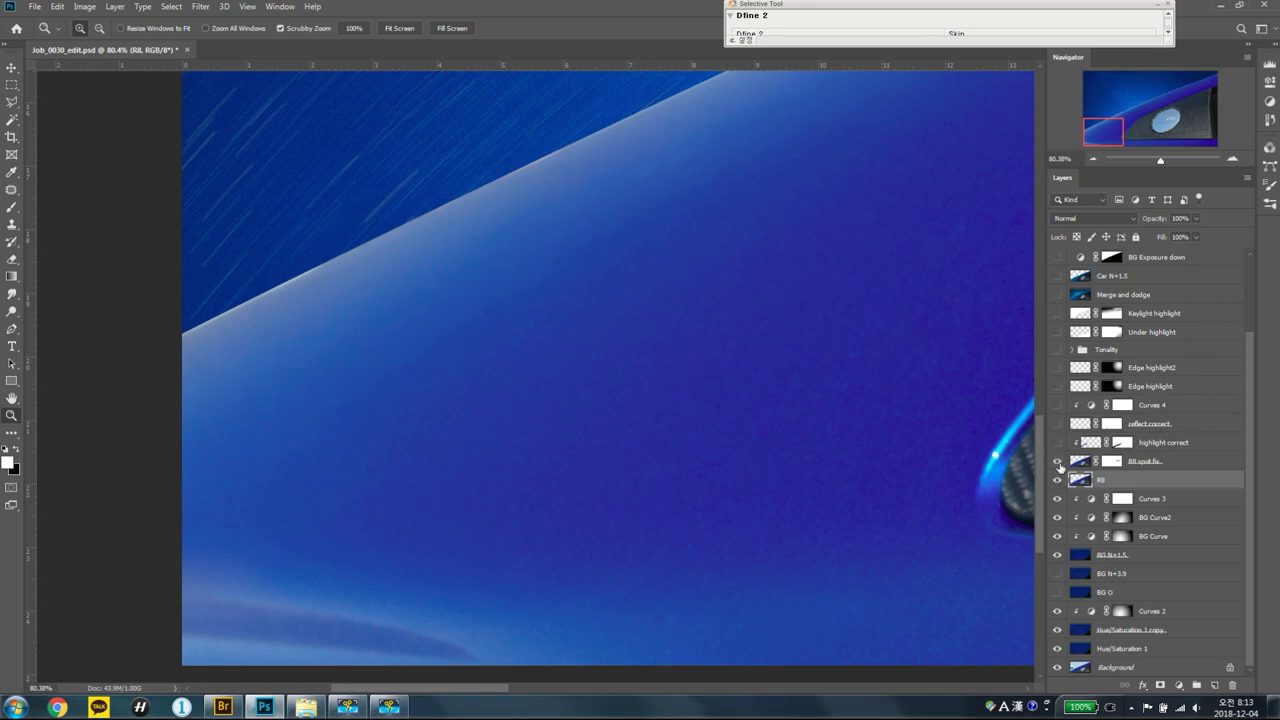
left_click_drag(973, 440, 933, 462)
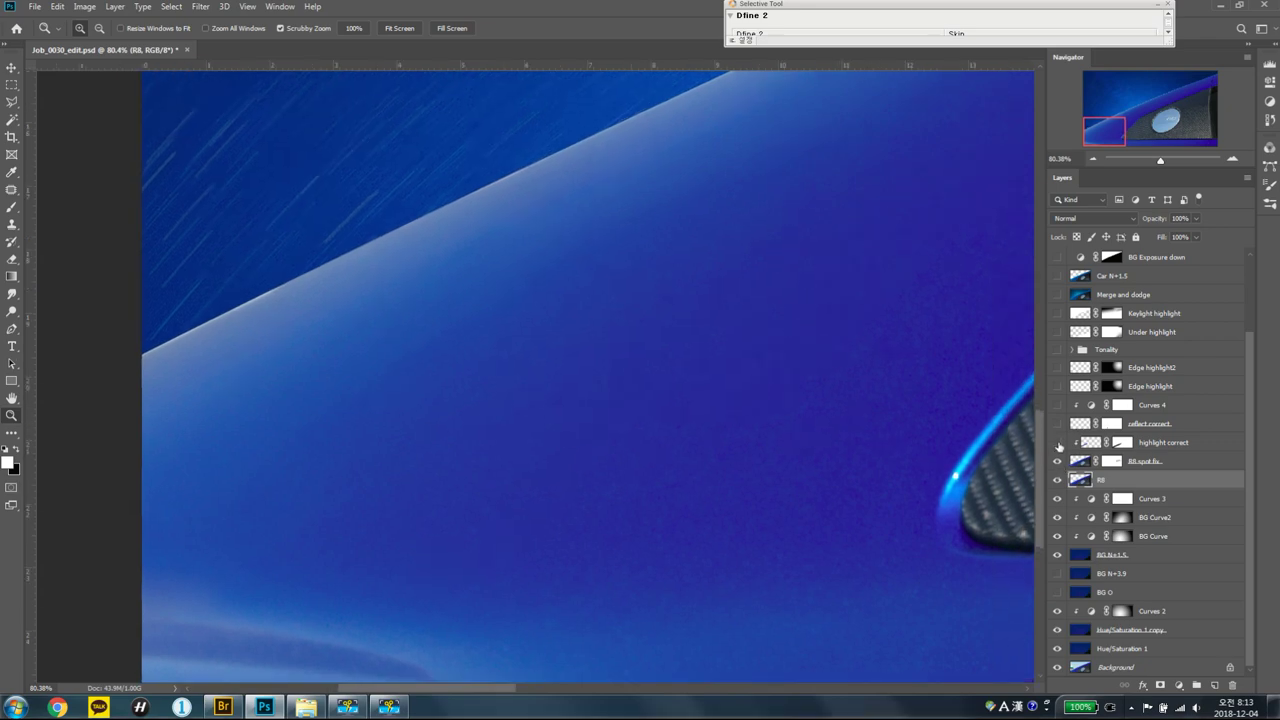
left_click_drag(403, 457, 773, 331)
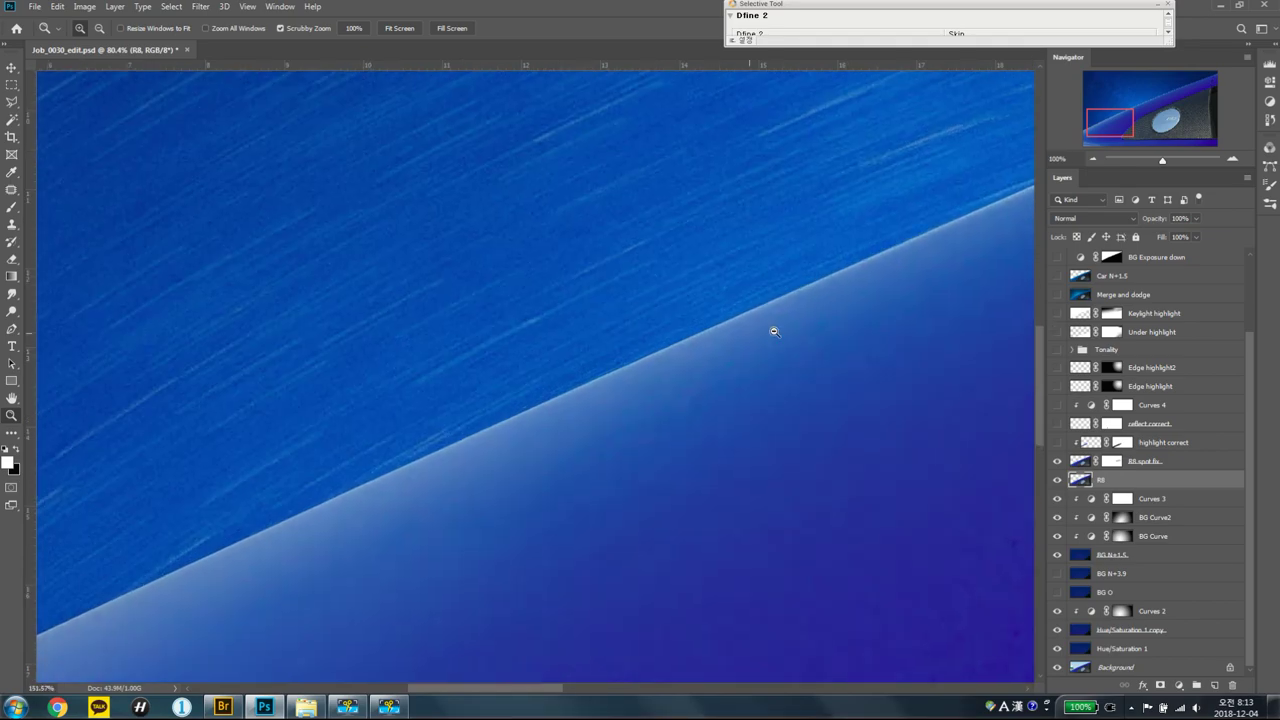
left_click_drag(848, 386, 917, 389)
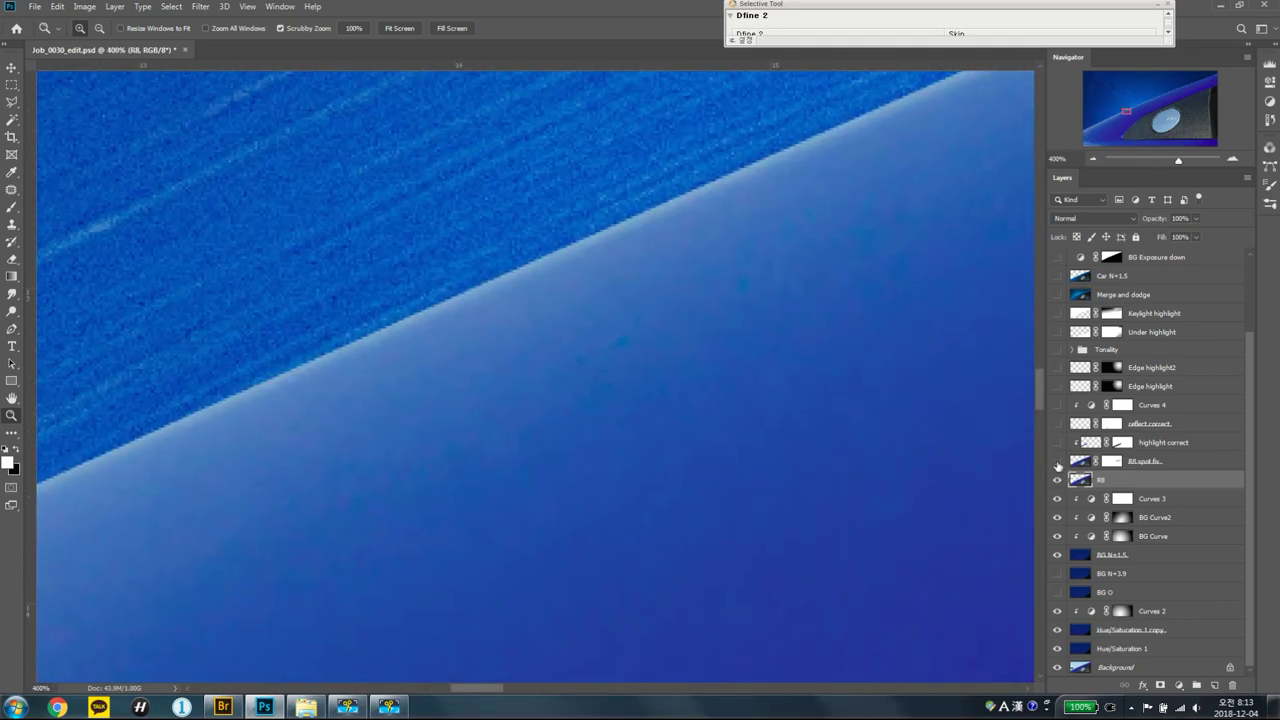
mouse_move(887, 417)
left_mouse_down()
mouse_move(814, 449)
mouse_move(603, 397)
mouse_move(697, 427)
mouse_move(651, 423)
mouse_move(508, 471)
mouse_move(480, 380)
mouse_move(669, 393)
left_mouse_up()
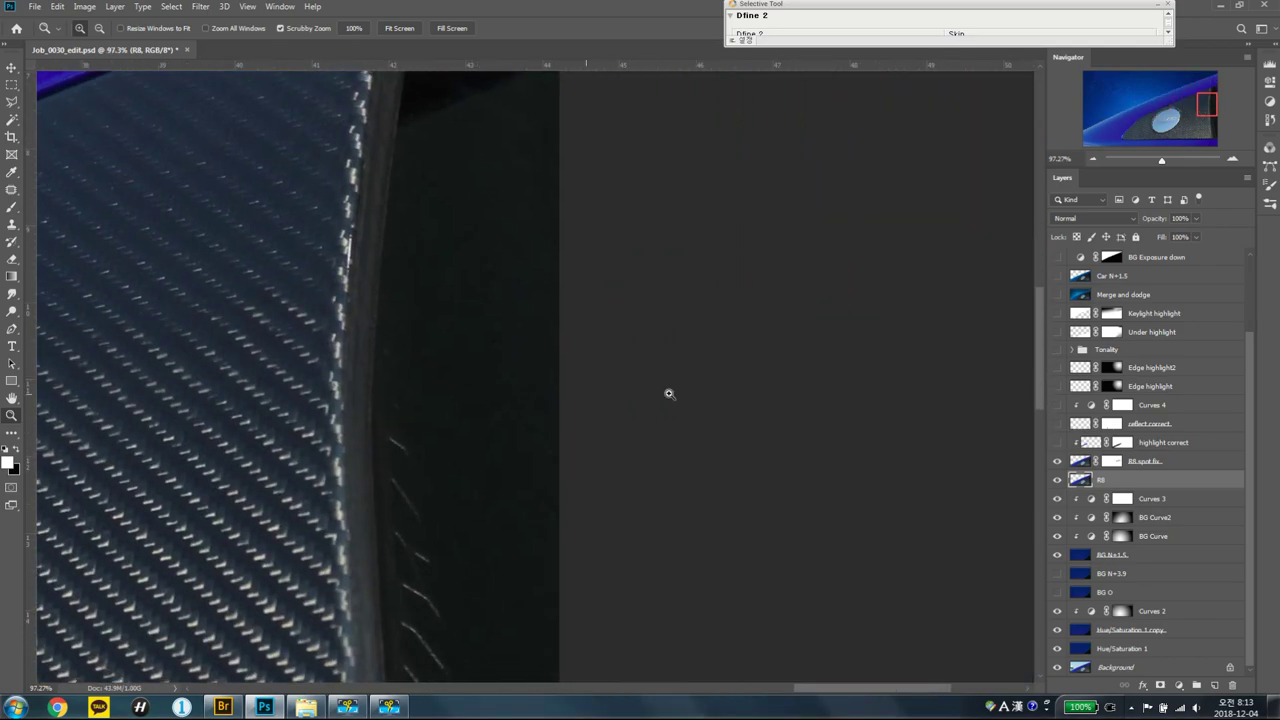
Compare the trim edge with R8 spot fix off and on, fit the image, and show highlight correct.
left_click(1057, 462)
left_click(1057, 463)
left_click_drag(466, 409, 789, 431)
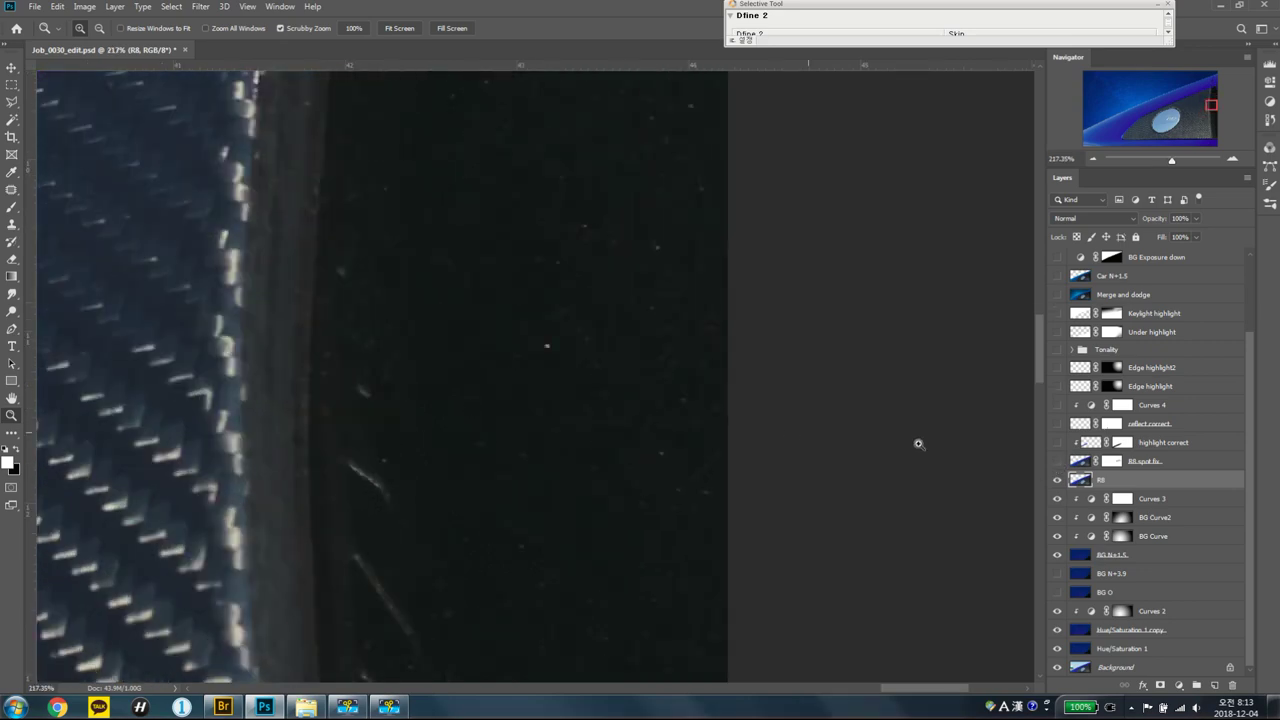
left_click(1057, 462)
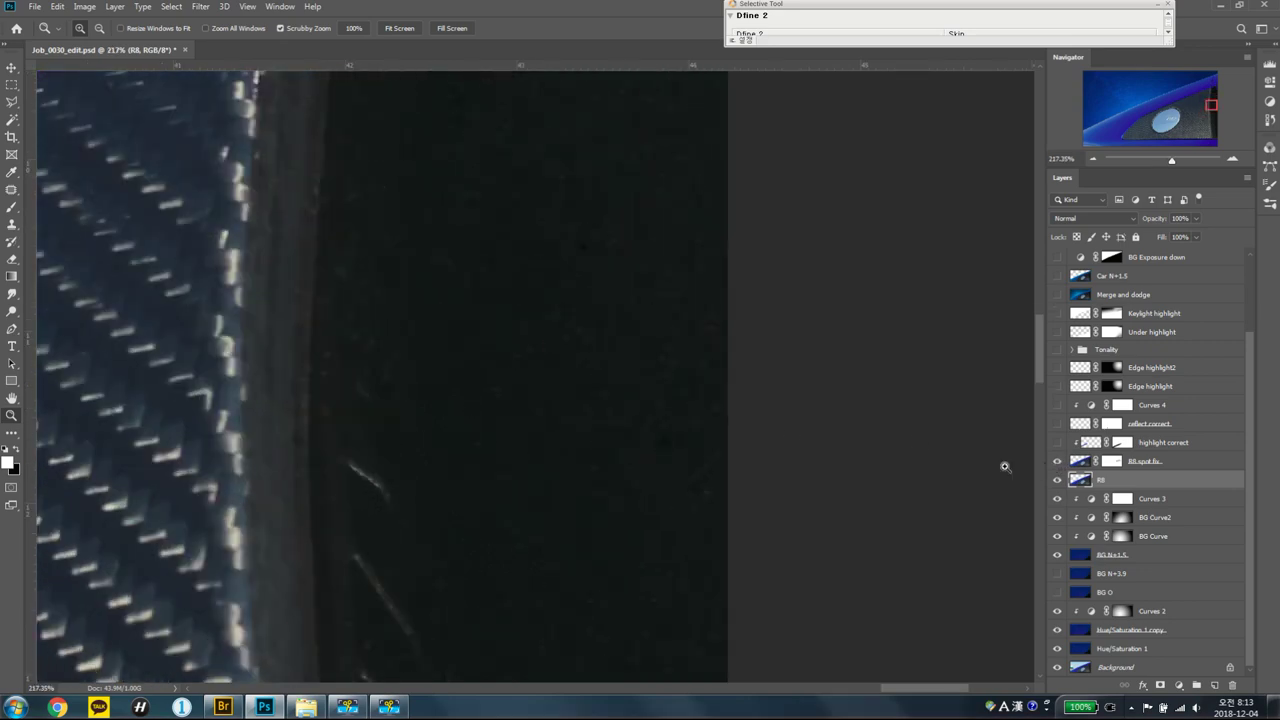
scroll(634, 523, "down", 3)
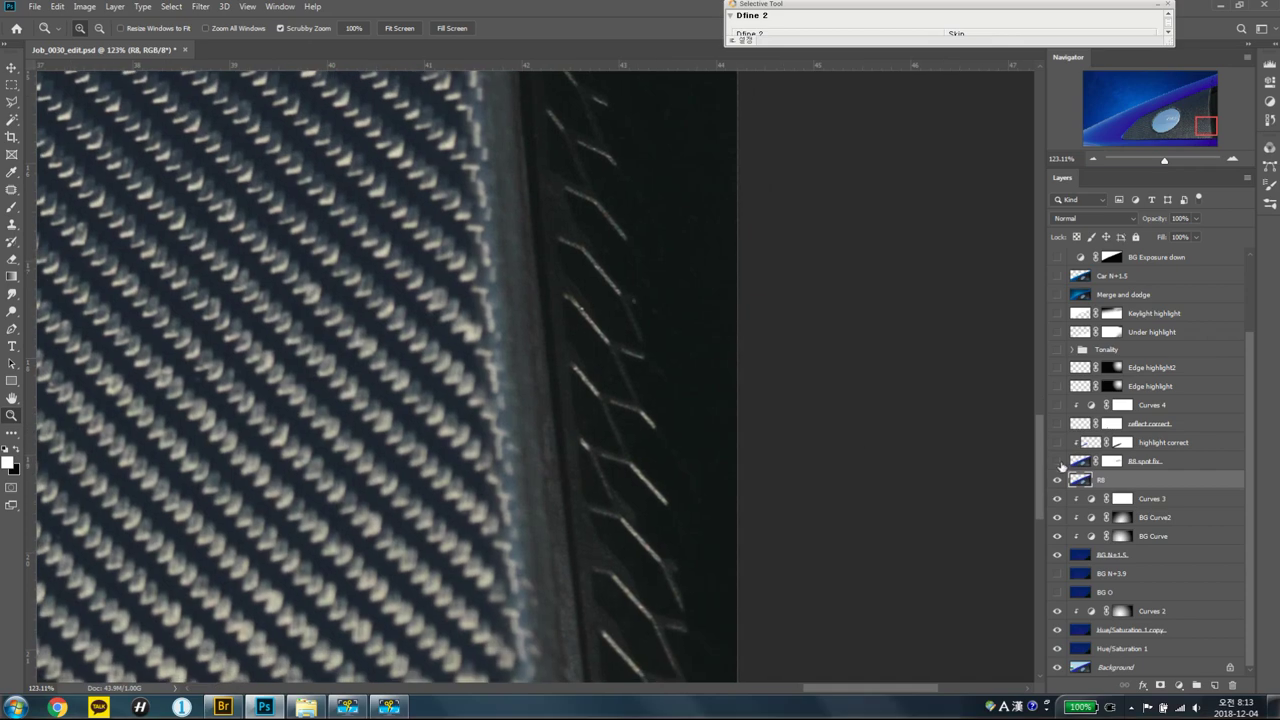
key("ctrl+0")
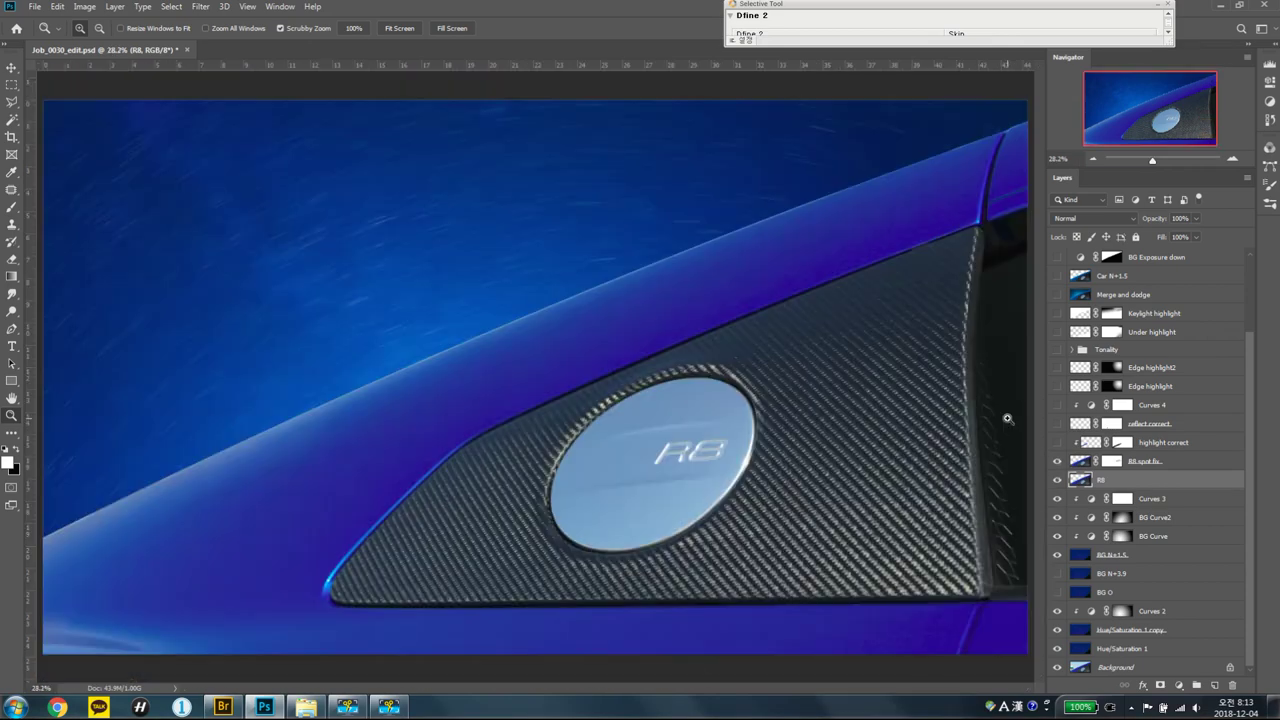
left_click(1057, 443)
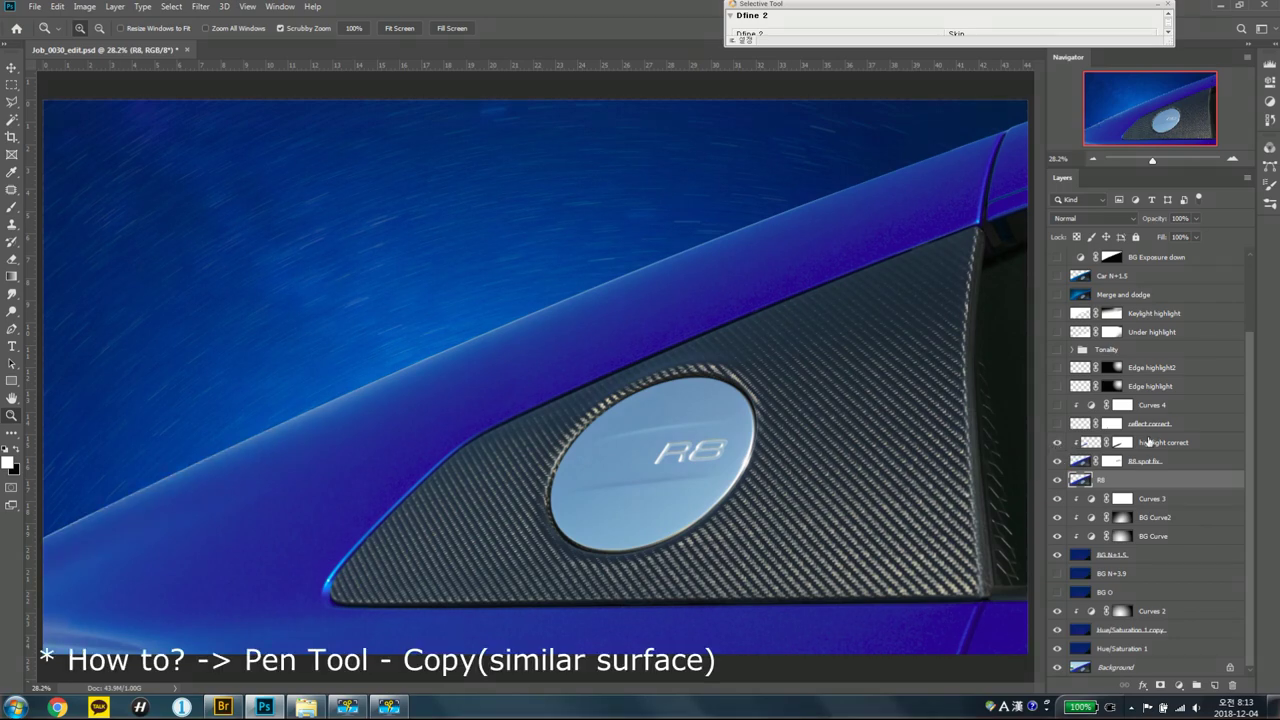
View the highlight correct mask and compare the lower-left car edge with the layer off and on.
key("backslash")
key("backslash")
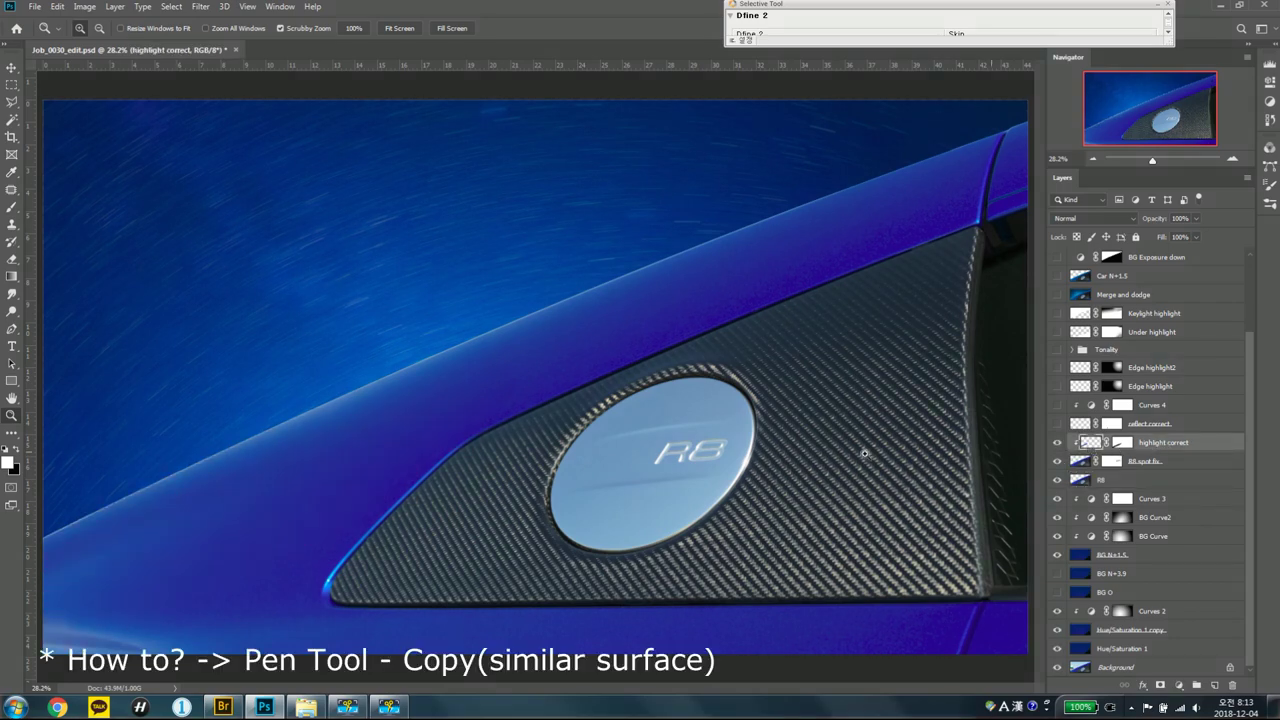
mouse_move(163, 514)
left_mouse_down()
mouse_move(639, 309)
mouse_move(566, 351)
left_mouse_up()
left_click(1057, 443)
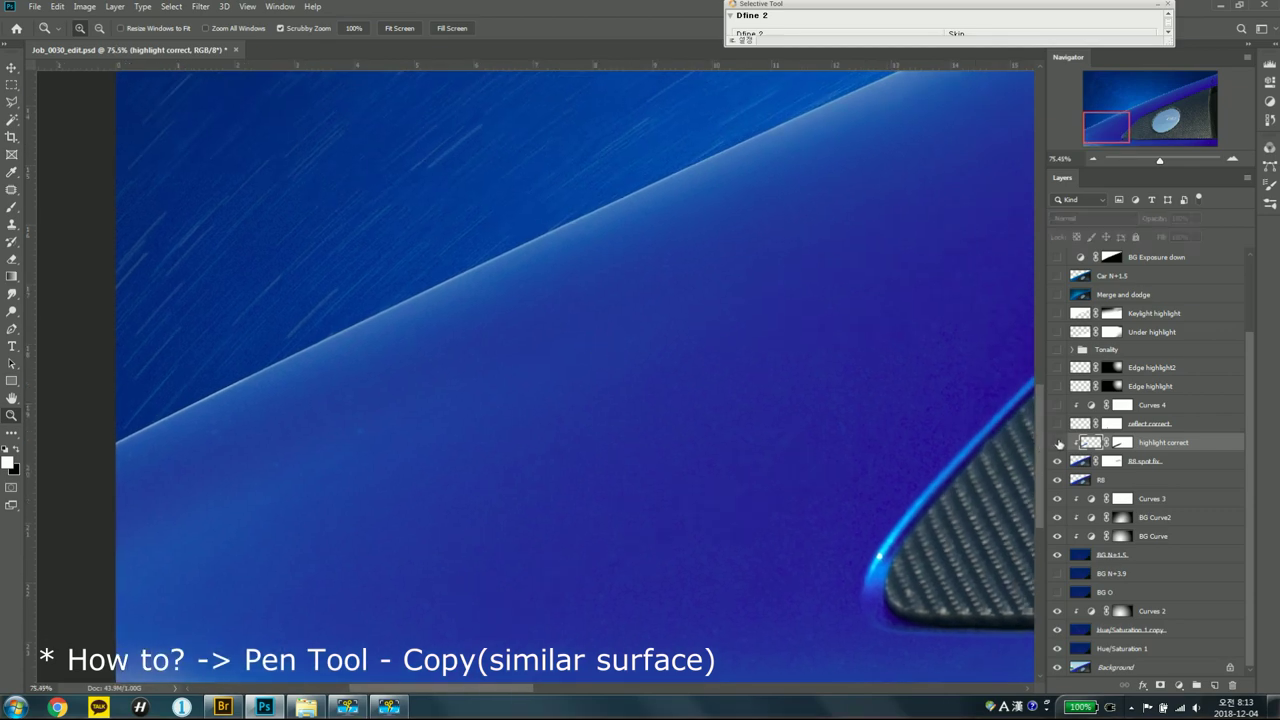
left_click(1058, 443)
left_click(1057, 443)
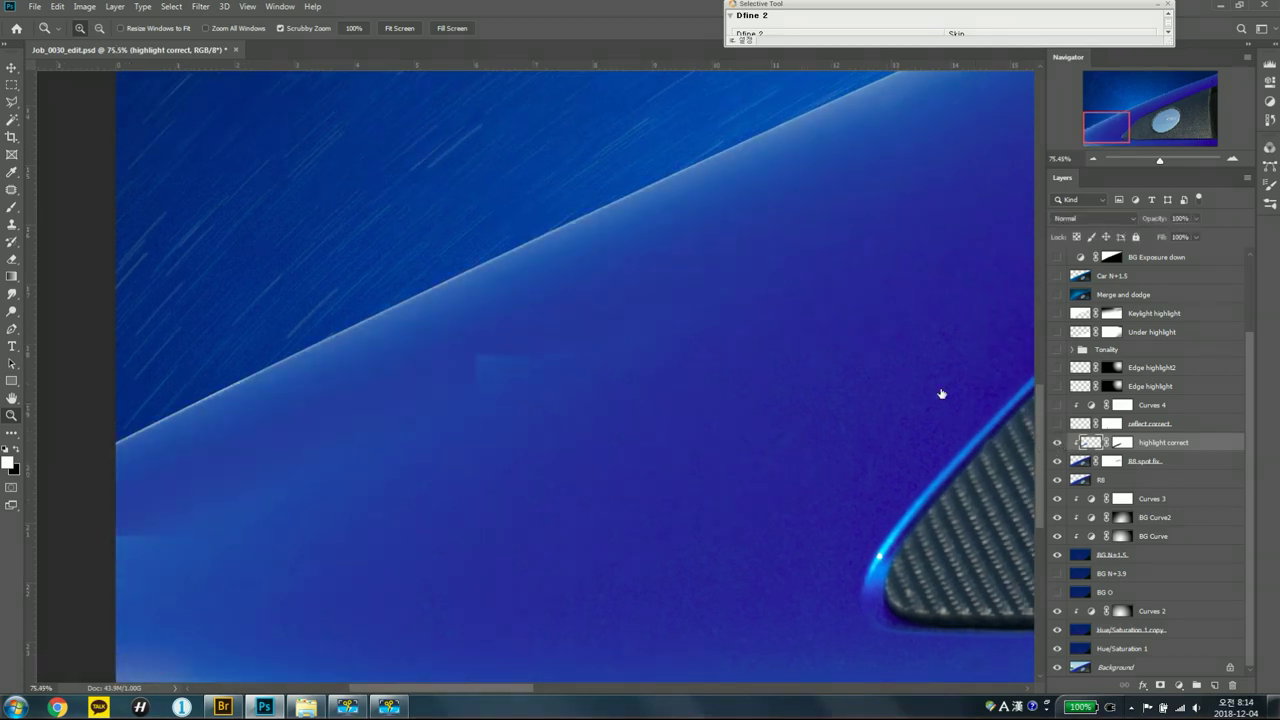
left_click_drag(940, 391, 355, 460)
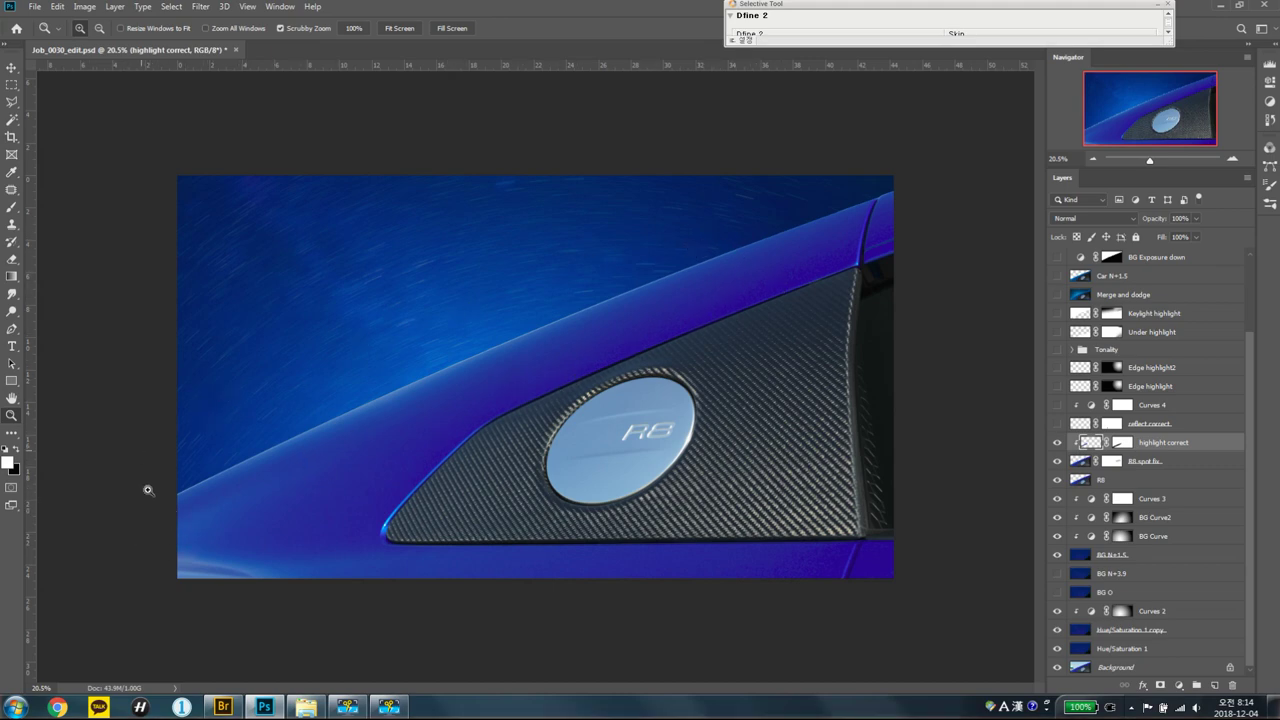
left_click(1057, 442)
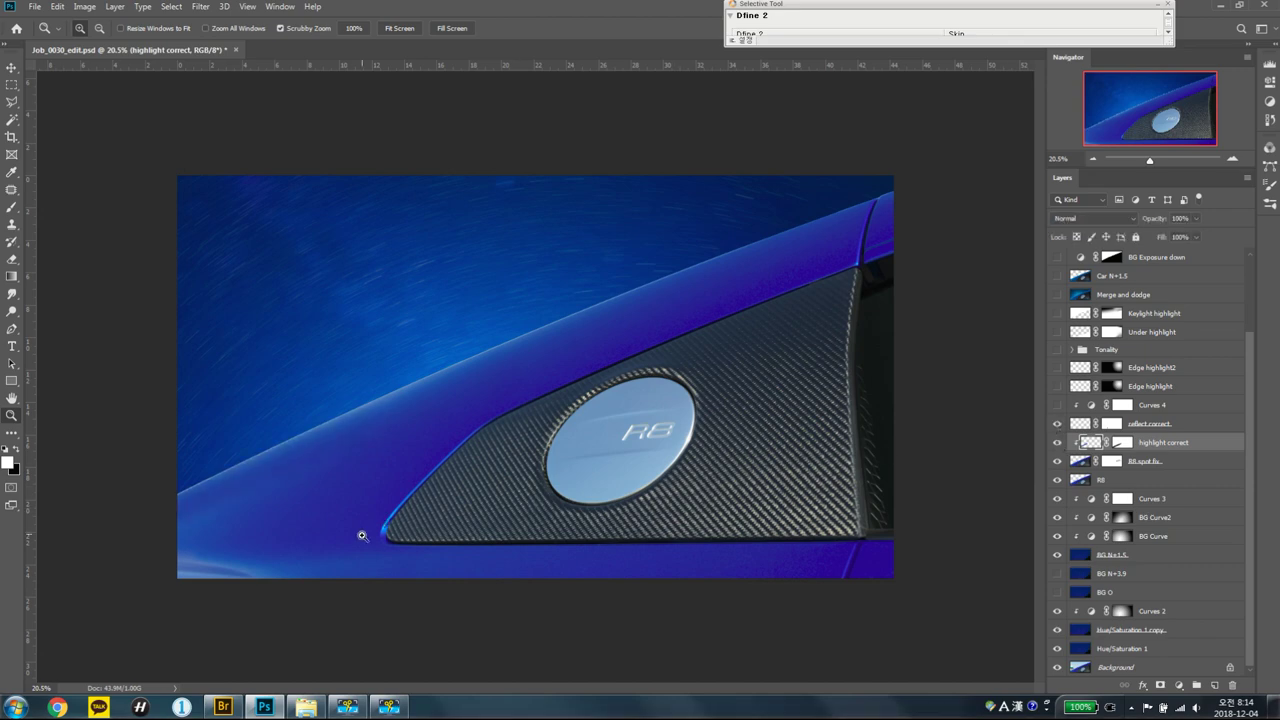
left_click_drag(360, 534, 470, 530)
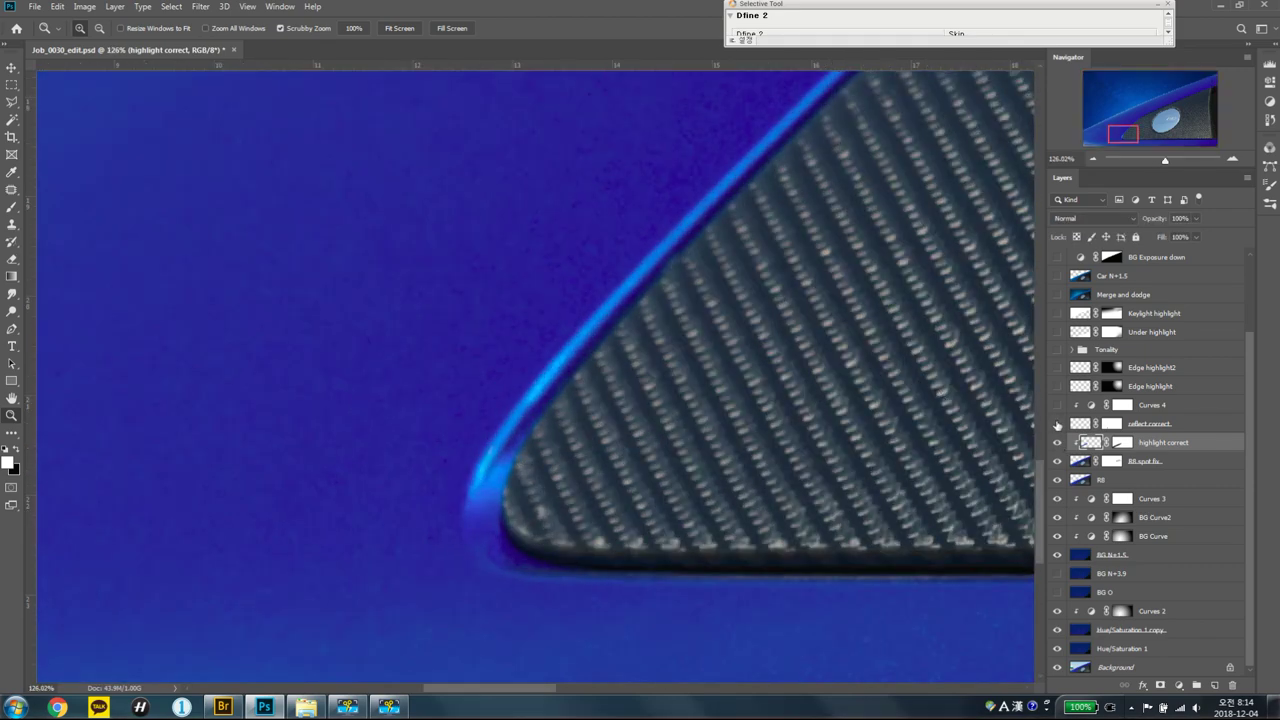
Turn on reflect correct and Curves 4, comparing the edge glow with and without them.
left_click(1057, 424)
left_click(1059, 406)
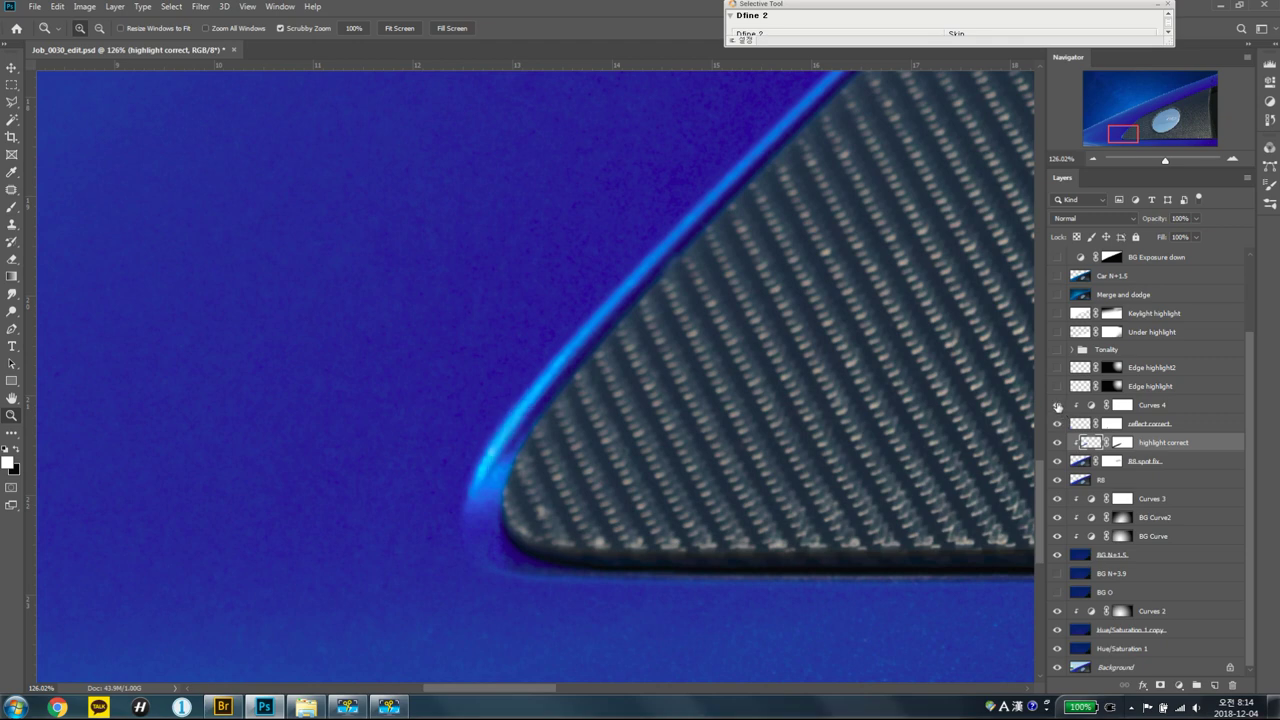
left_click(1058, 423)
left_click(1061, 405)
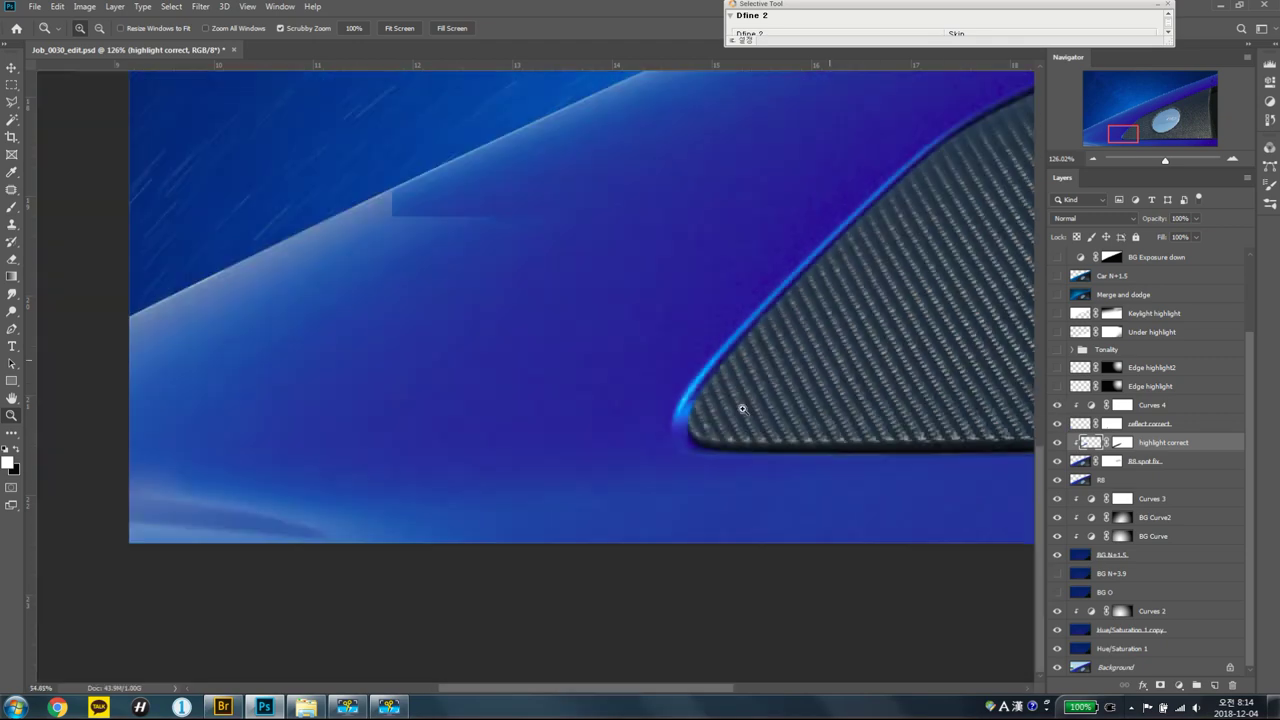
left_click_drag(835, 361, 805, 405)
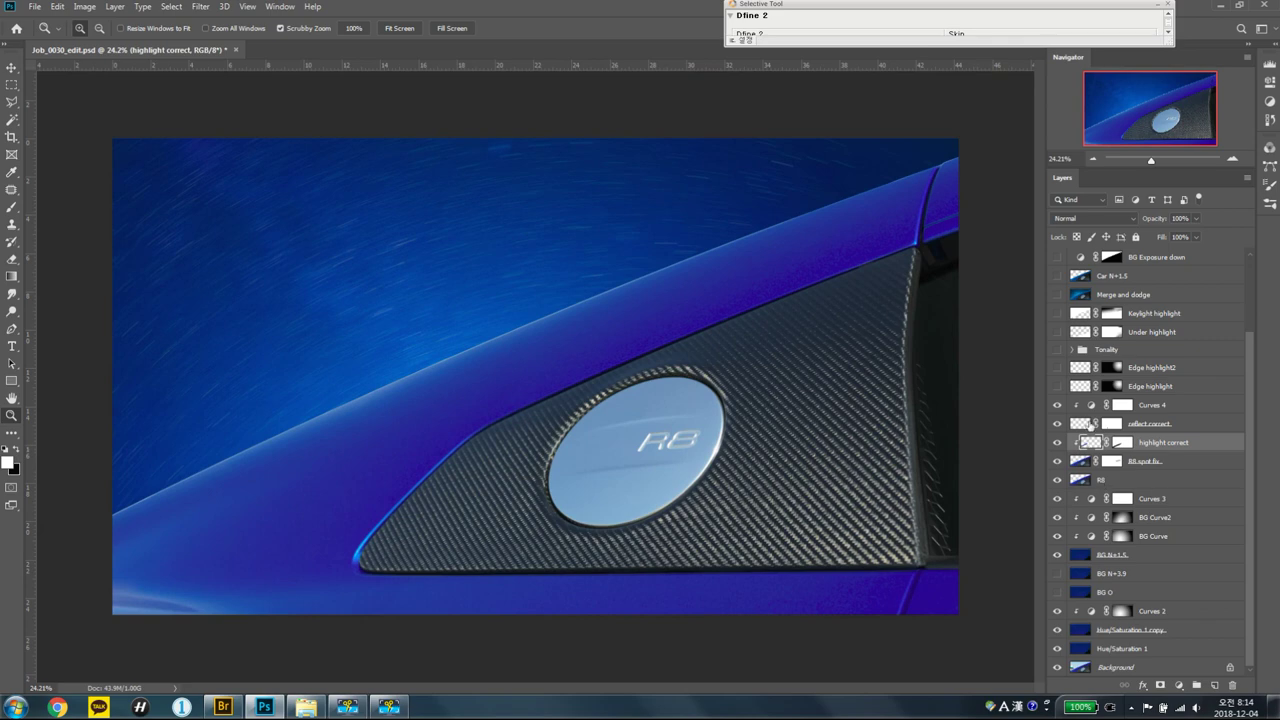
left_click(1150, 388)
Show Edge highlight, view its mask, and compare the car's upper edge with it off and on.
left_click(1057, 386)
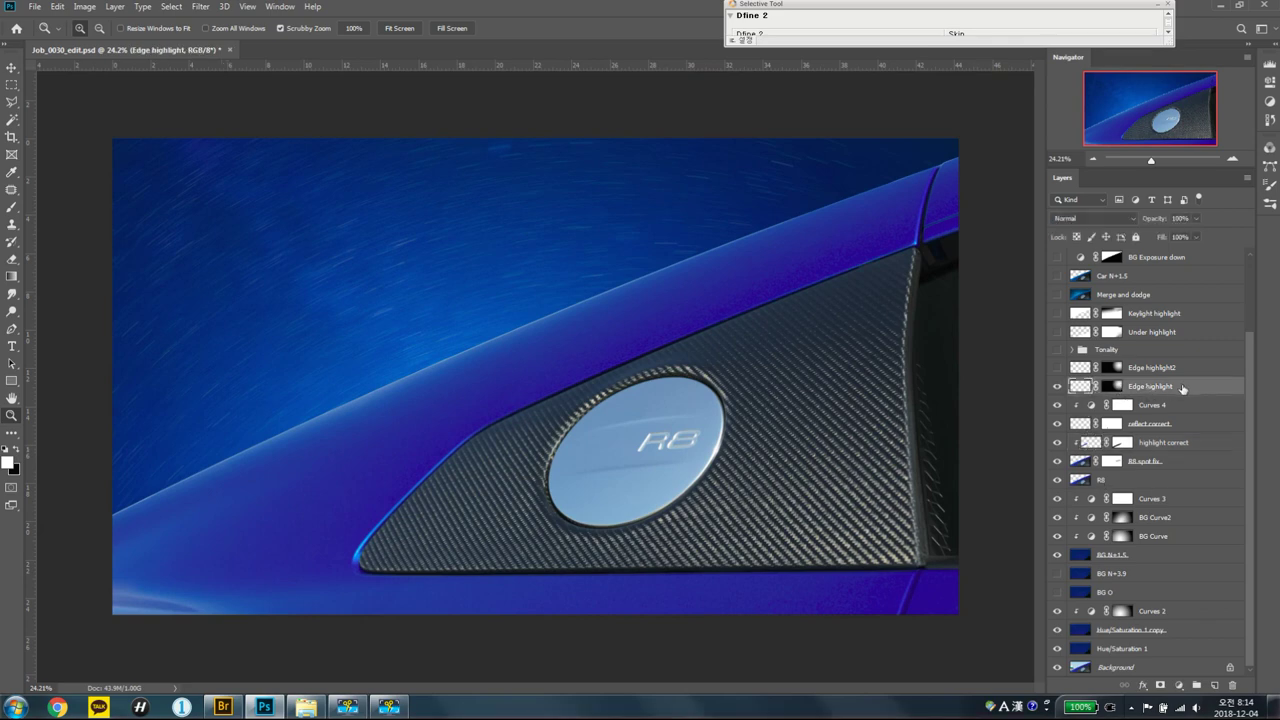
left_click(1114, 384, "alt+shift")
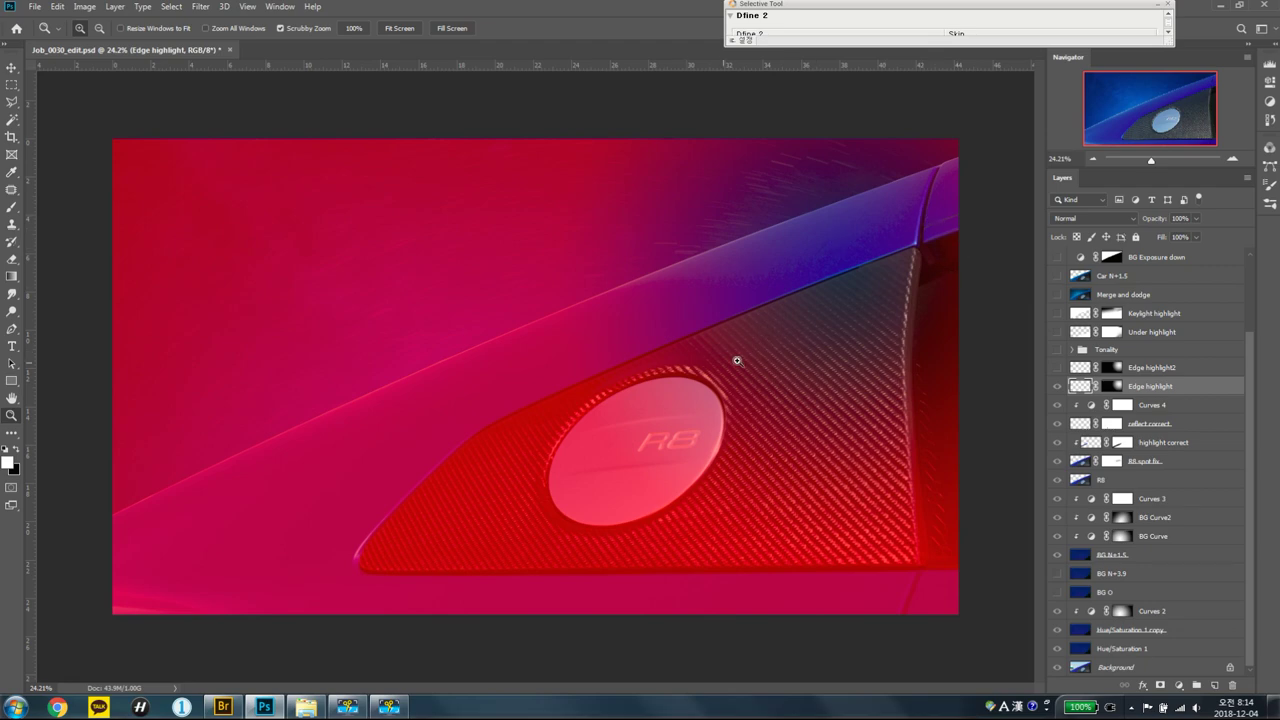
key("backslash")
left_click_drag(737, 360, 720, 291)
left_click(1058, 386)
left_click(1058, 386)
mouse_move(797, 414)
left_mouse_down()
mouse_move(781, 446)
mouse_move(833, 416)
left_mouse_up()
left_click(1058, 386)
left_click(1058, 386)
Turn on Edge highlight2 and the Tonality group, checking the edge highlight.
left_click(1057, 368)
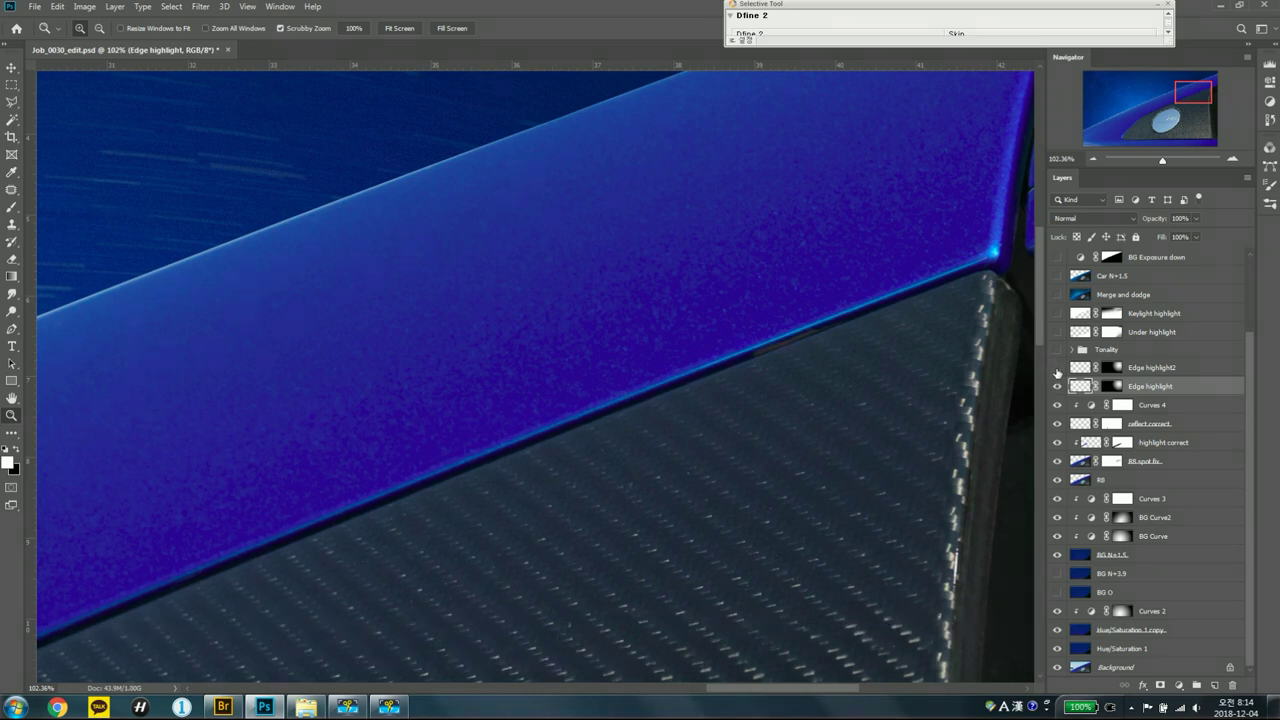
left_click(1057, 386)
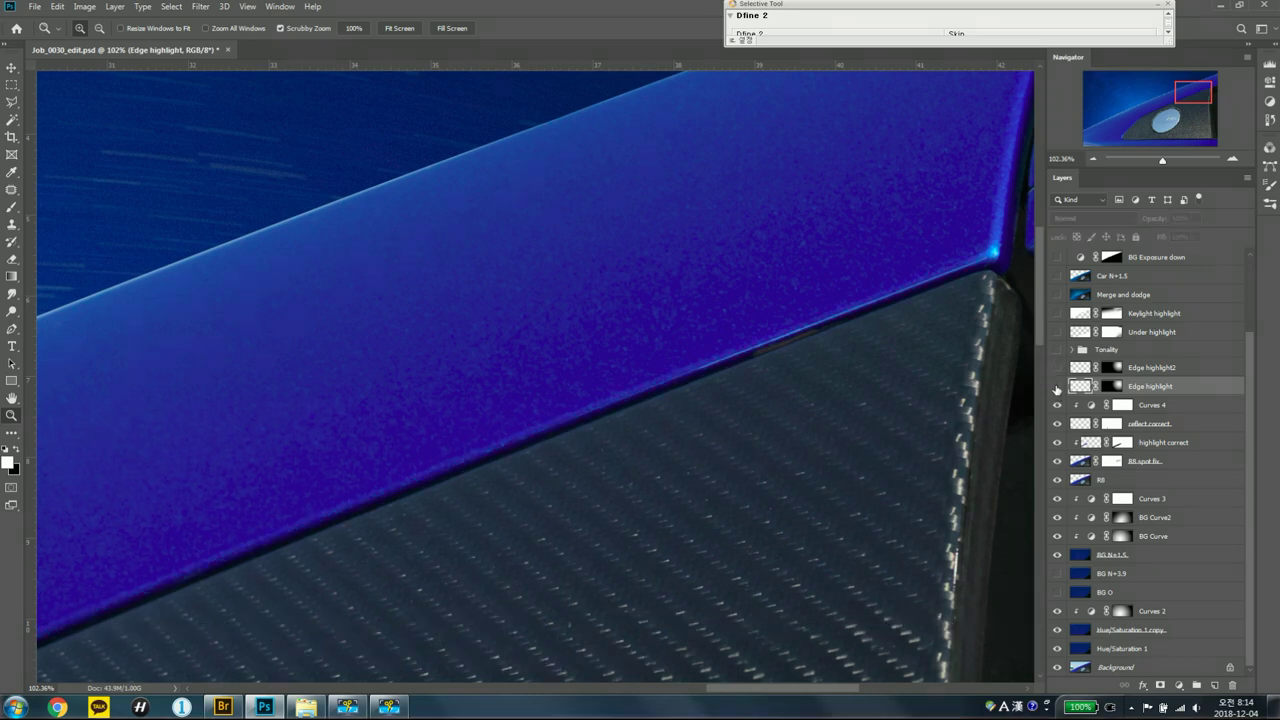
left_click(1057, 386)
left_click(1071, 349)
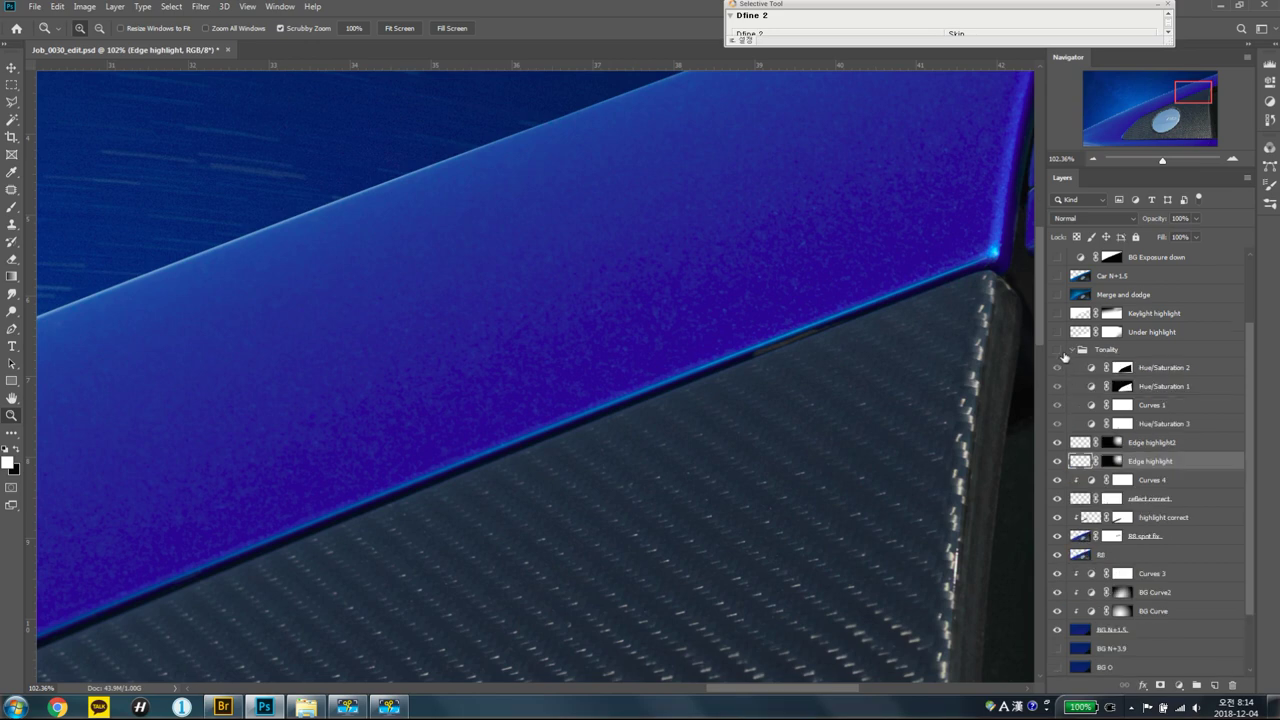
left_click_drag(1058, 370, 1057, 407)
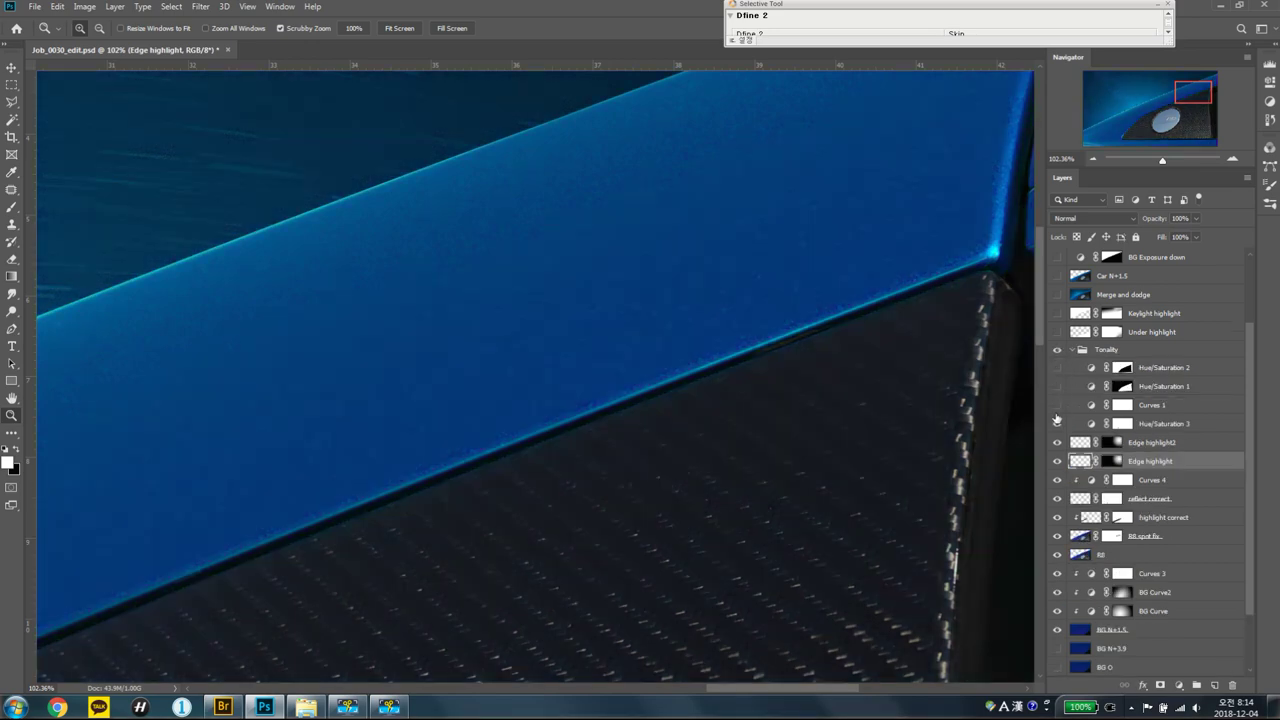
left_click(1057, 423)
left_click(1122, 423)
mouse_move(857, 400)
left_mouse_down()
mouse_move(716, 463)
mouse_move(774, 426)
left_mouse_up()
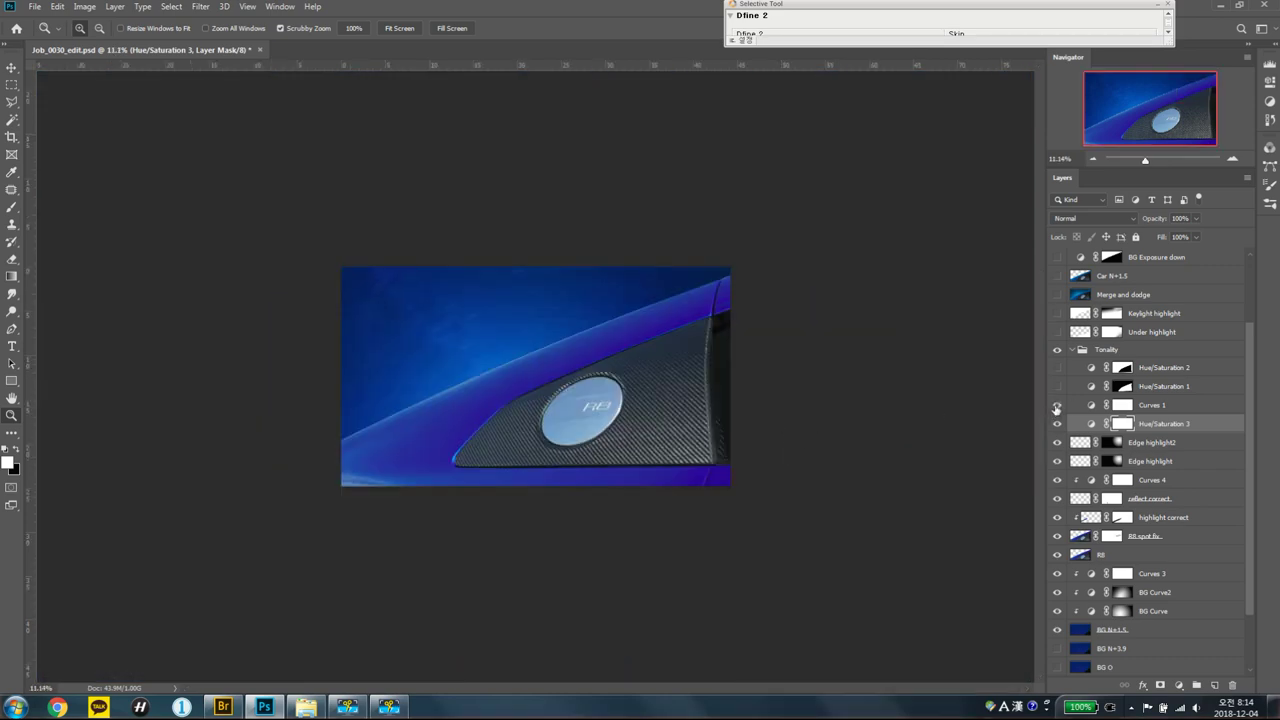
left_click(1057, 405)
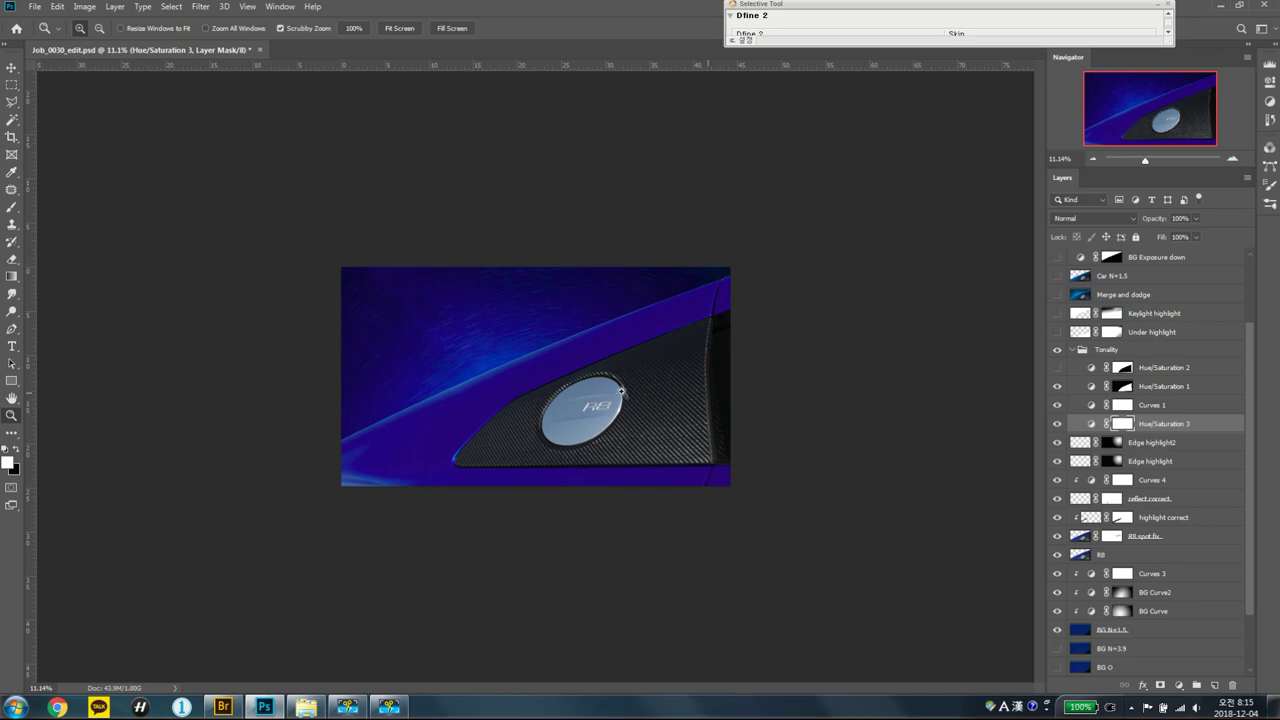
left_click_drag(537, 374, 632, 362)
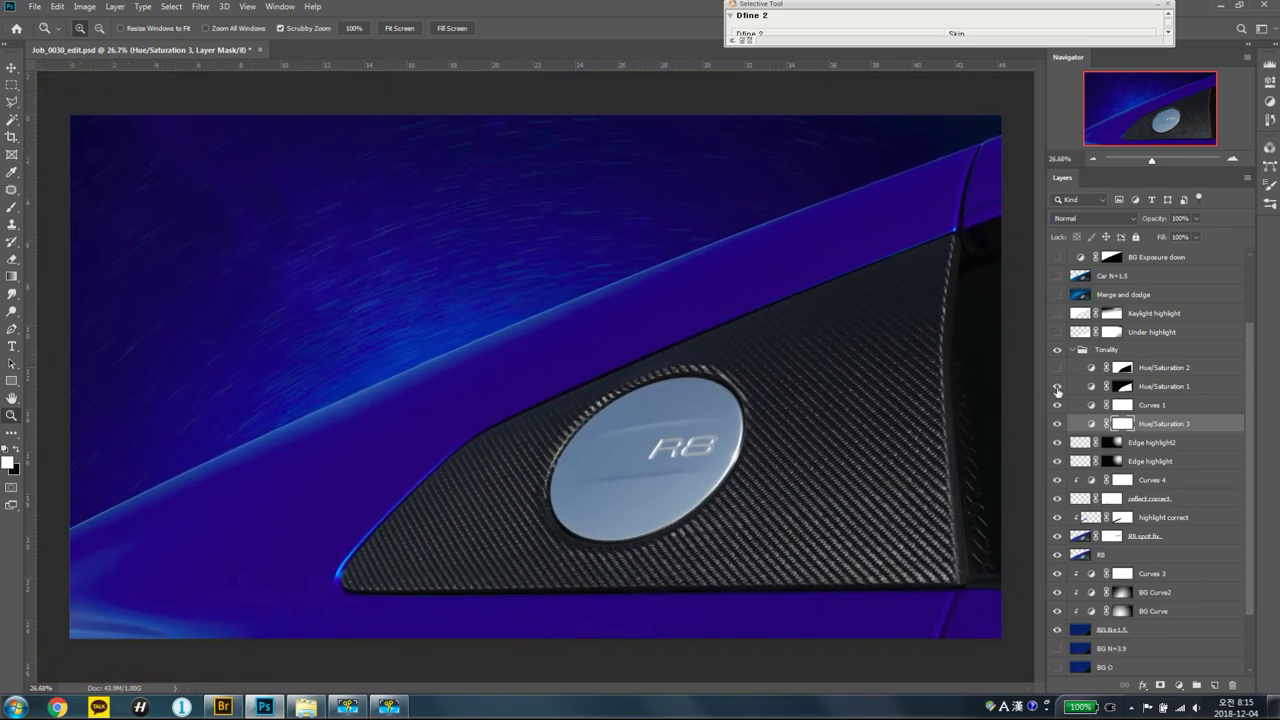
left_click(1057, 386)
left_click(1056, 405)
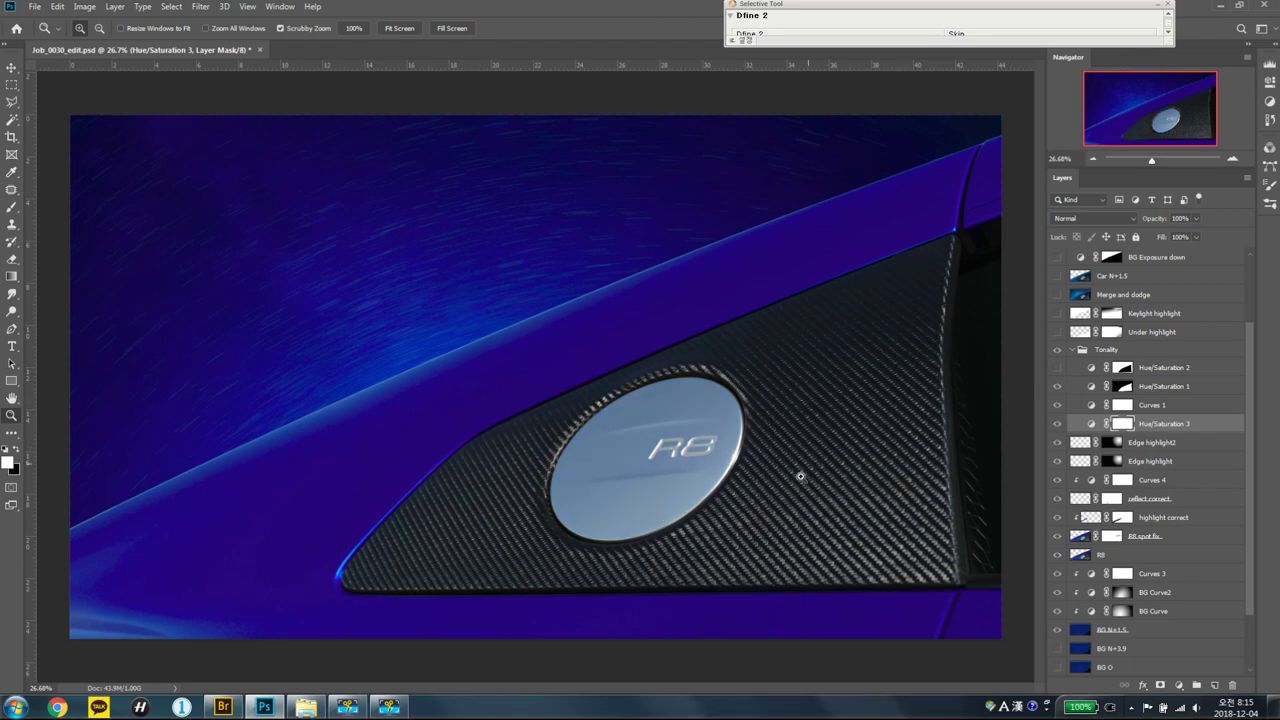
left_click(1160, 393)
key("backslash")
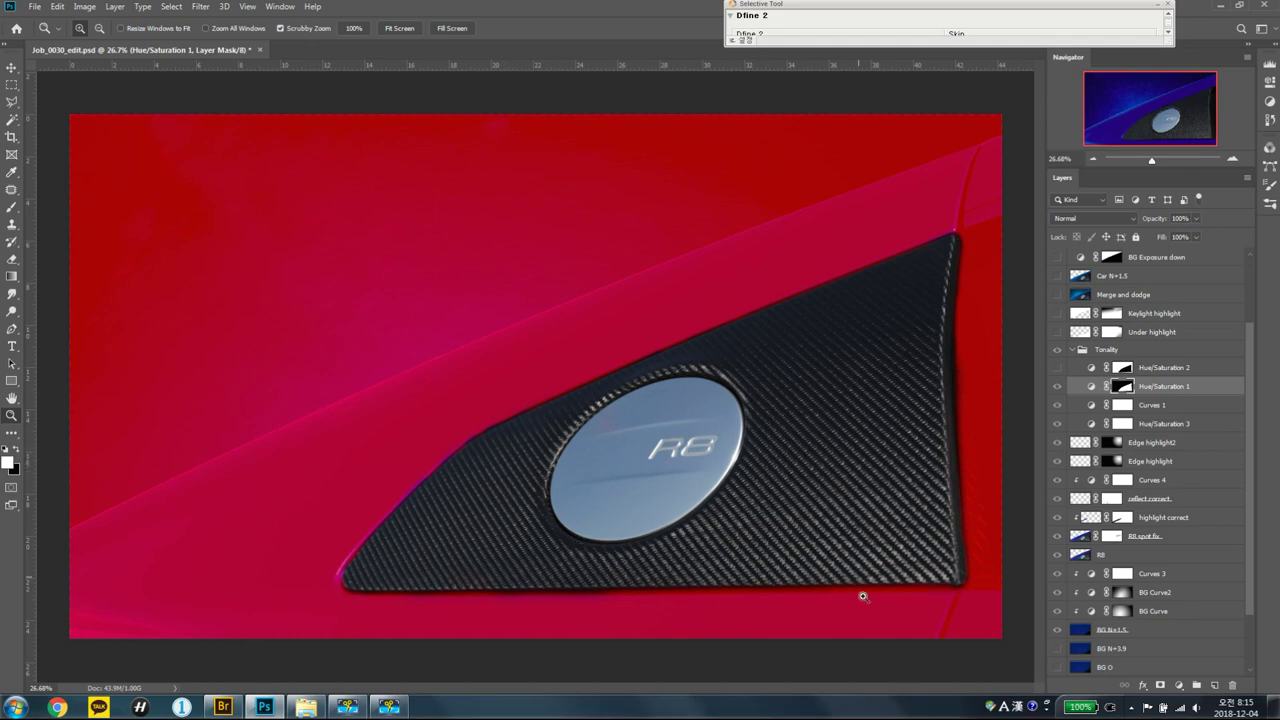
Compare Hue/Saturation 1 off and on, then select Hue/Saturation 2 and preview its mask.
left_click(1058, 387)
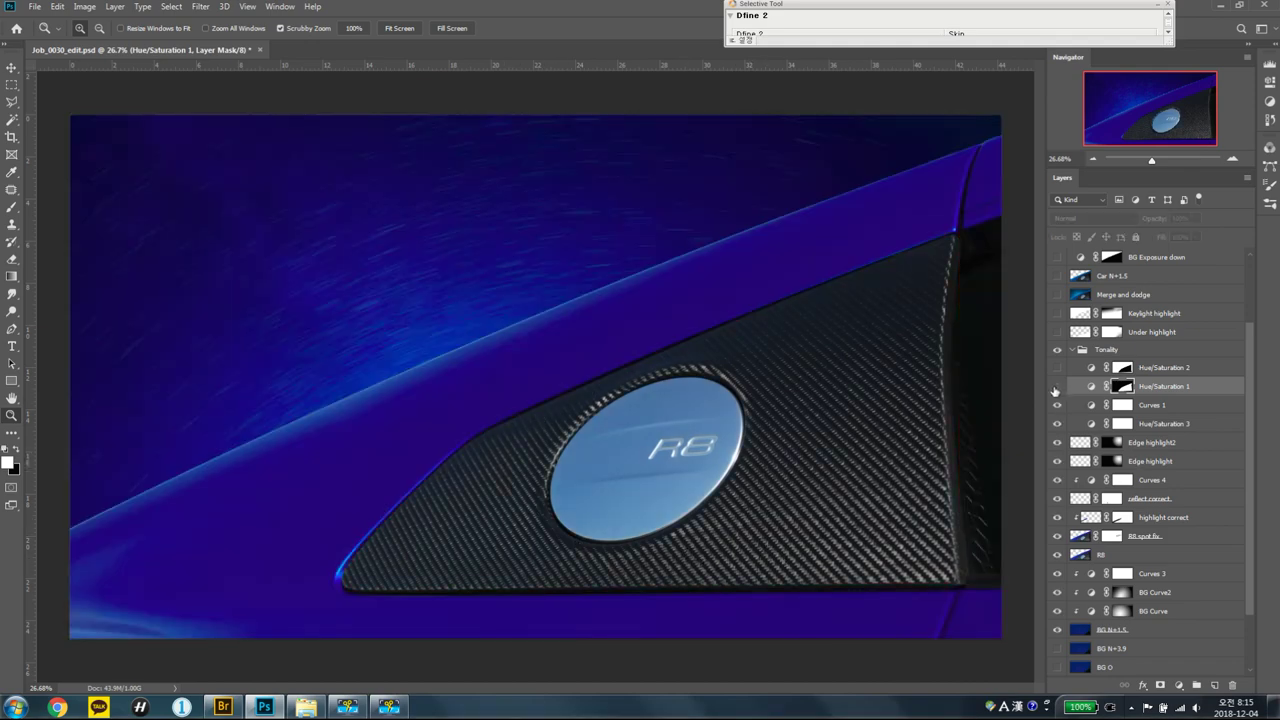
left_click(1058, 387)
left_click(1058, 387)
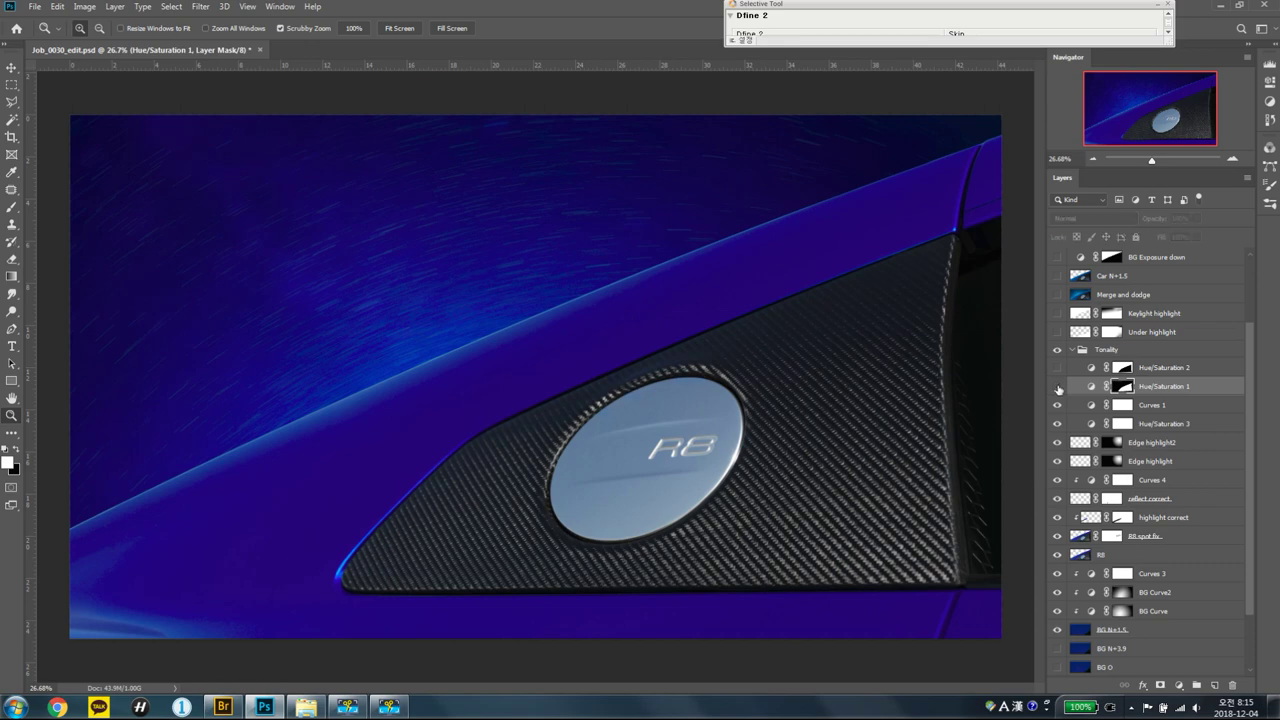
left_click(1058, 387)
left_click(1057, 368)
left_click(1070, 370)
key("backslash")
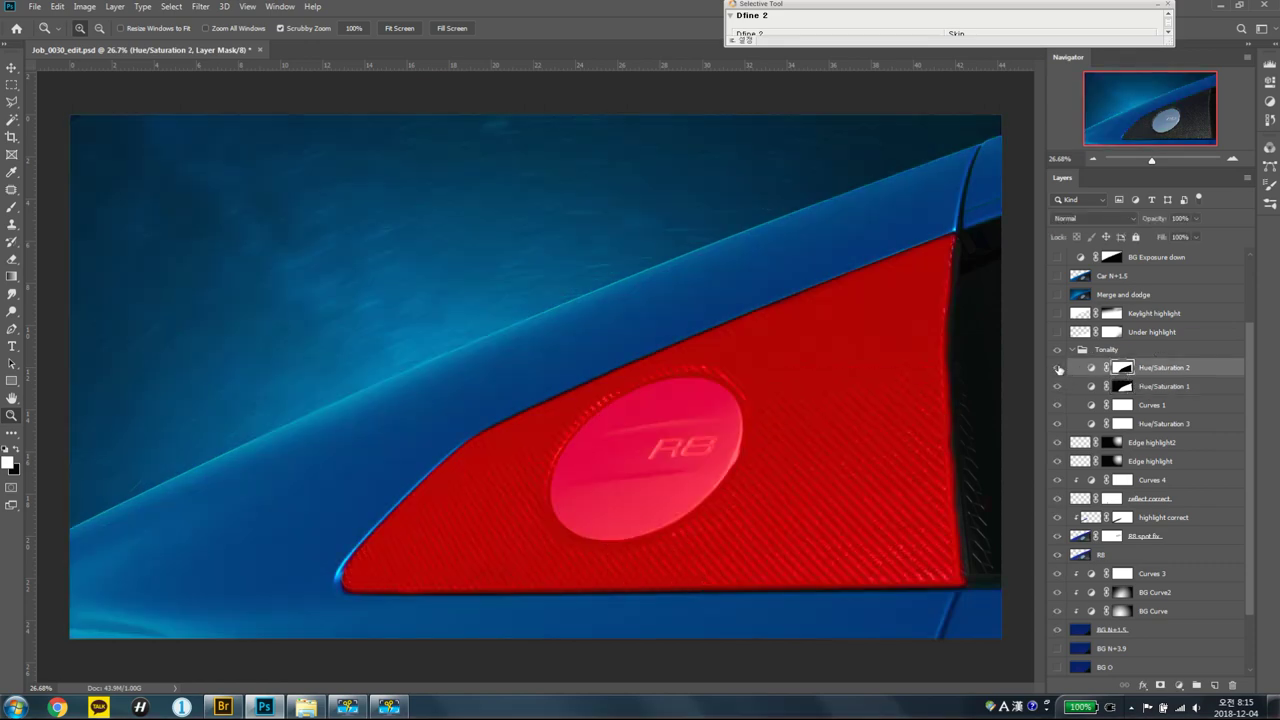
key("backslash")
Toggle Hue/Saturation 2 to compare the purple and cyan-blue versions, leaving it on.
left_click(1058, 368)
key("backslash")
key("backslash")
key("backslash")
key("backslash")
left_click(1058, 369)
left_click(1058, 369)
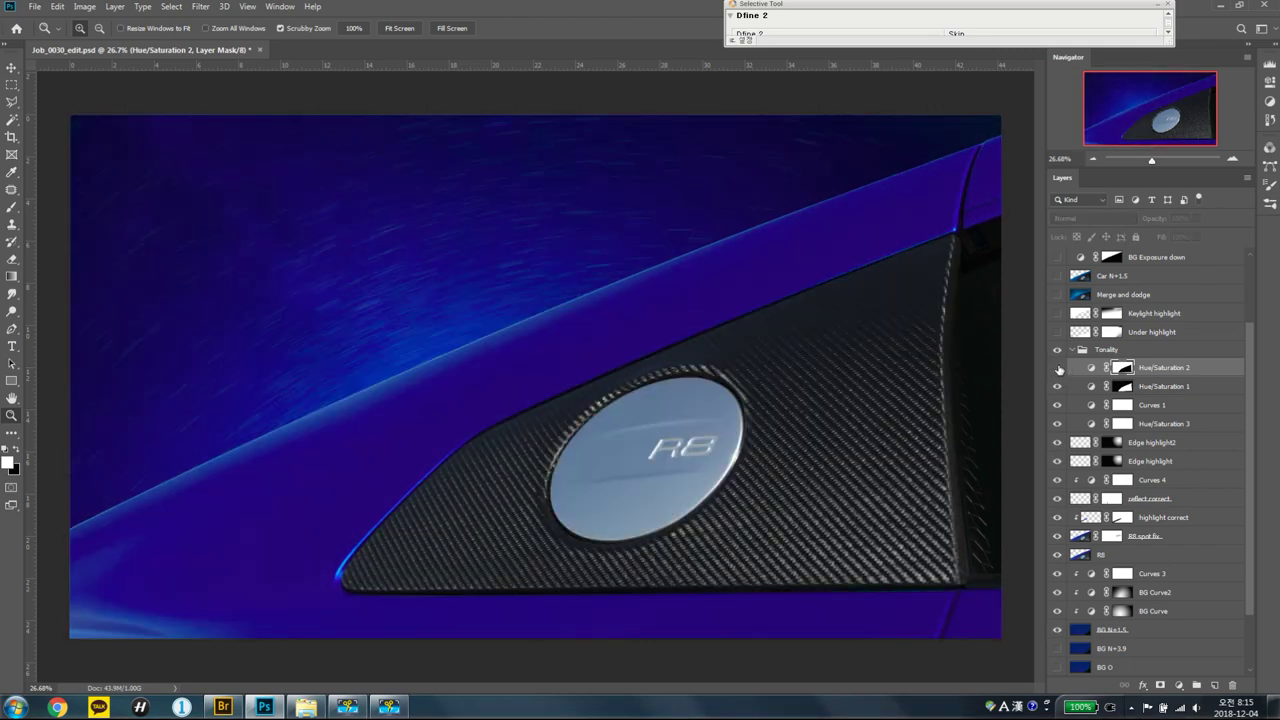
left_click(1058, 368)
left_click(1058, 368)
Compare Hue/Saturation 2 up close on the sky above the car edge, then fit the image.
left_click(1058, 368)
left_click_drag(491, 351, 614, 309)
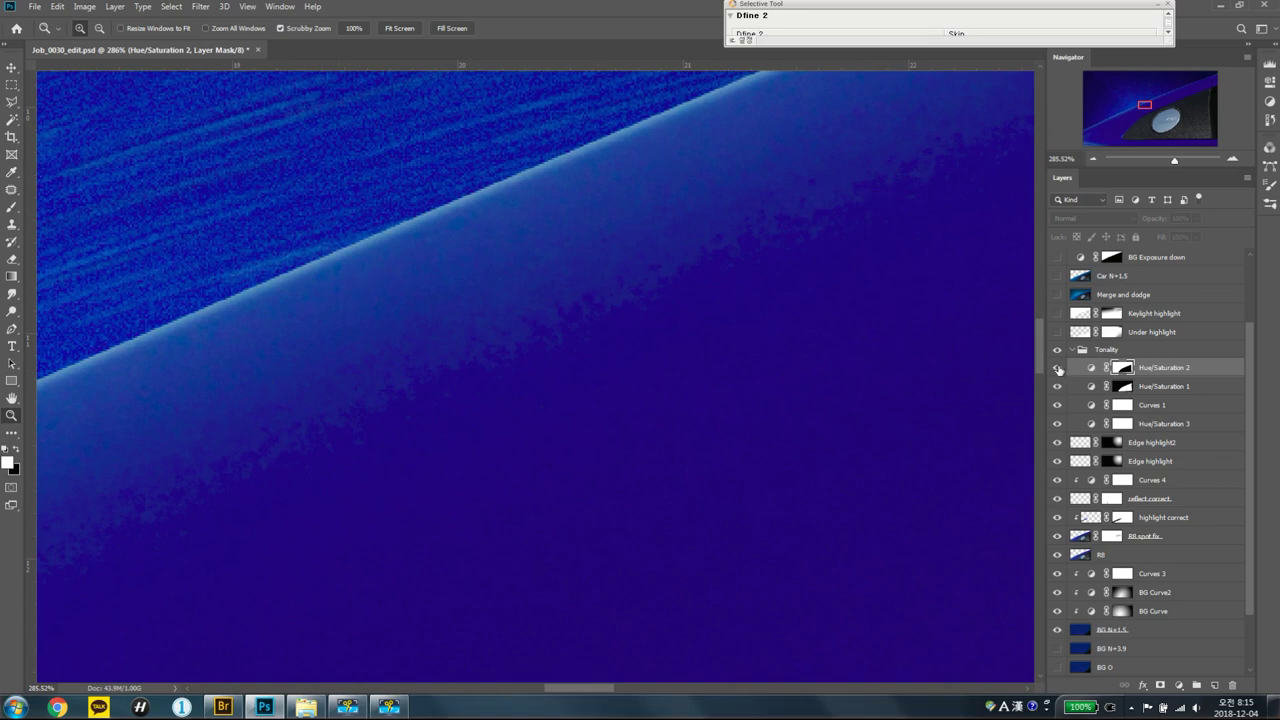
left_click(1057, 368)
left_click(1056, 368)
left_click(1056, 368)
key("ctrl+0")
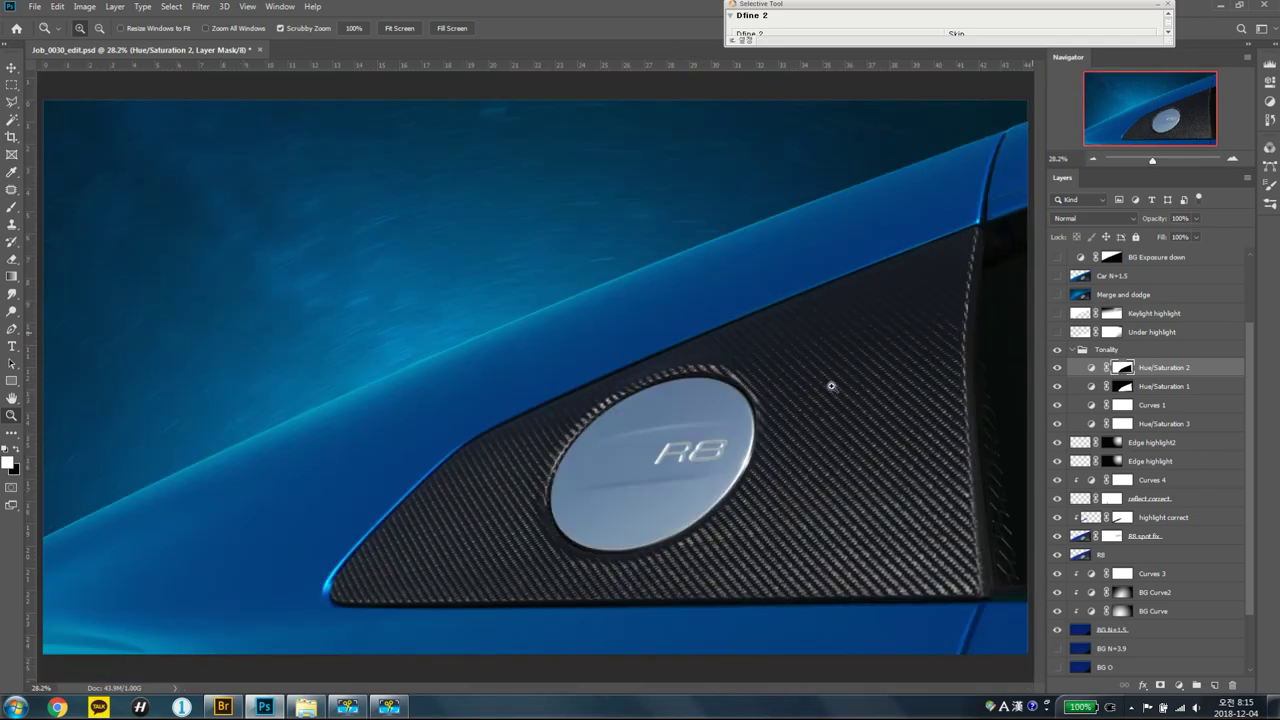
Show the Under highlight layer, preview its mask and compare it, then turn on Keylight highlight.
left_click(1070, 336)
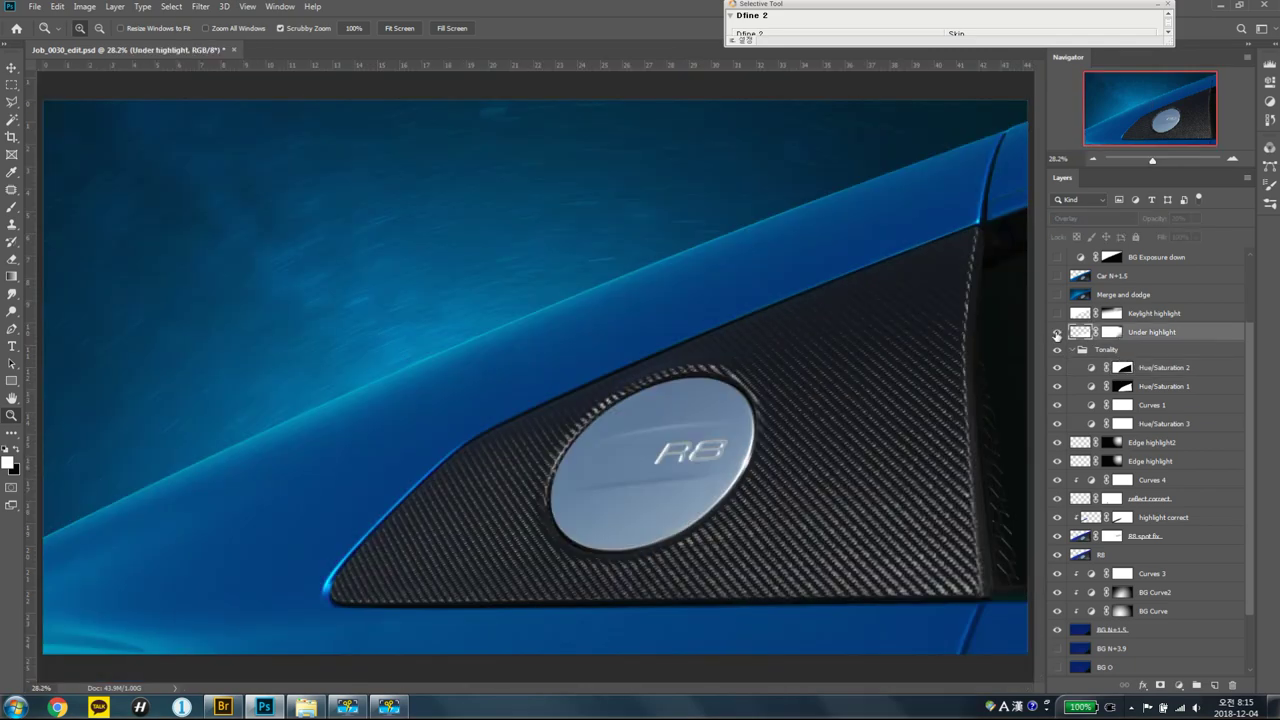
left_click(1057, 332)
left_click(1057, 332)
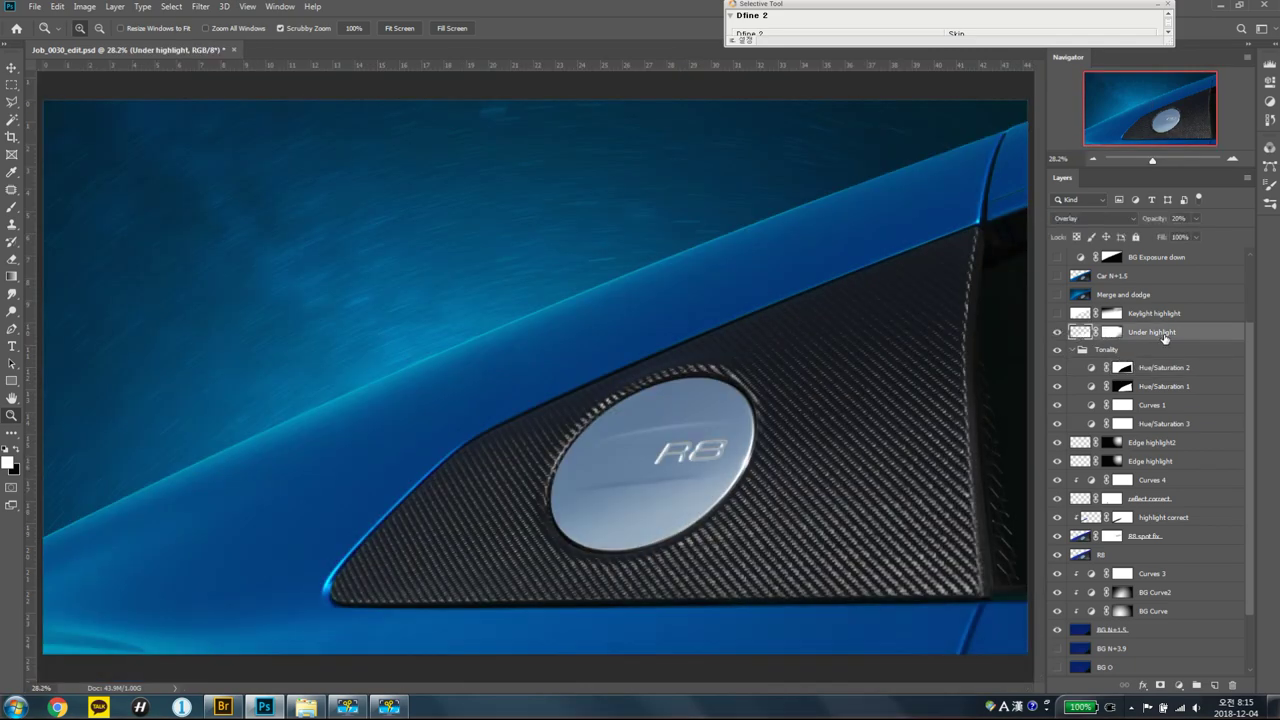
key("backslash")
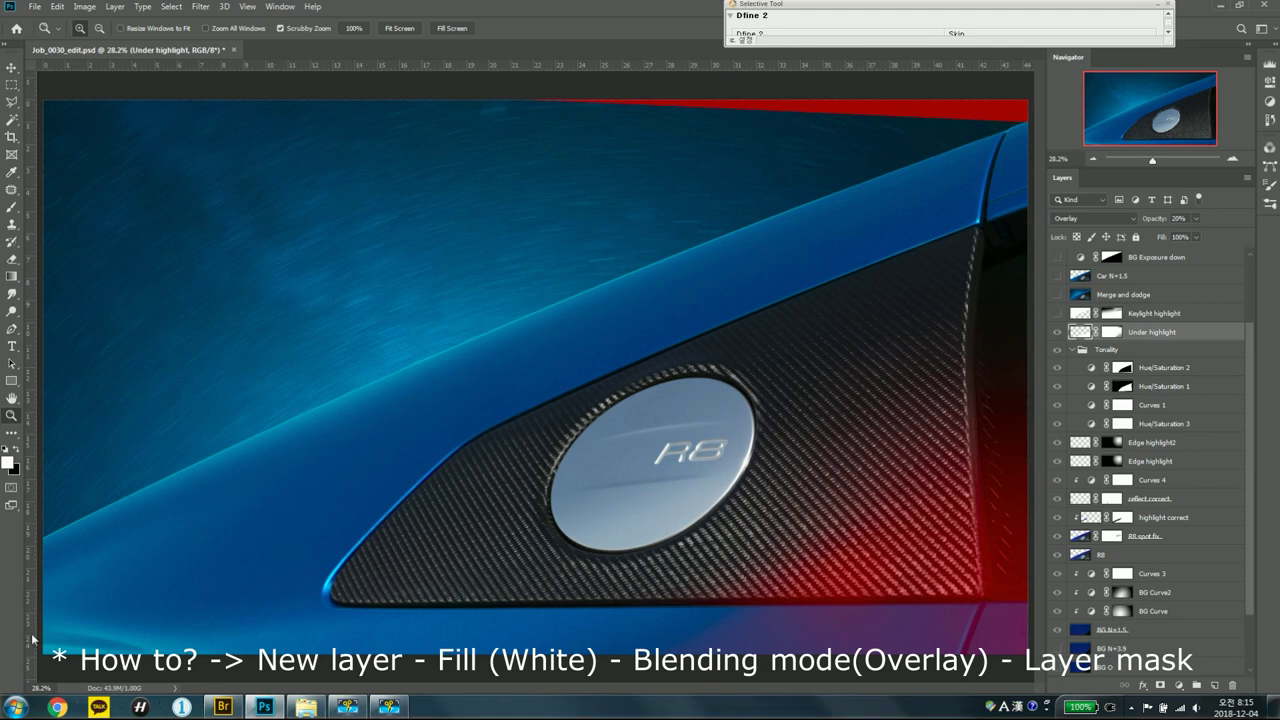
left_click(1057, 332)
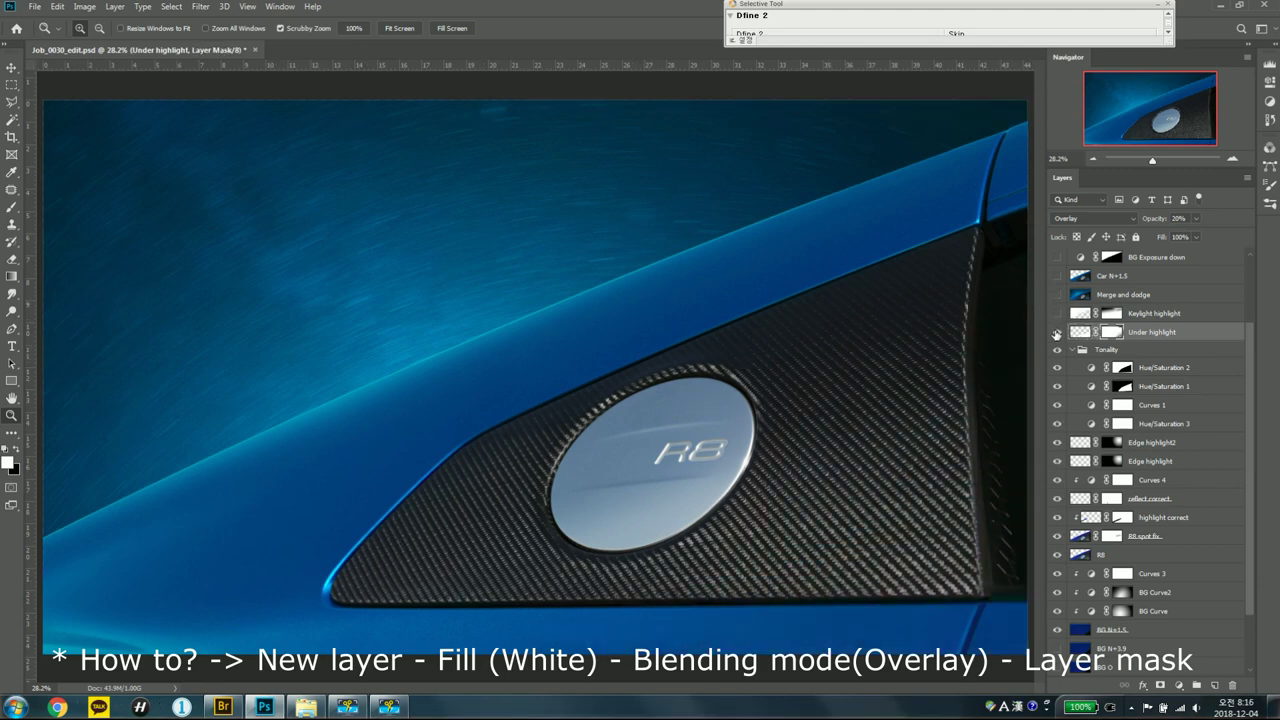
left_click(1057, 333)
left_click(1057, 333)
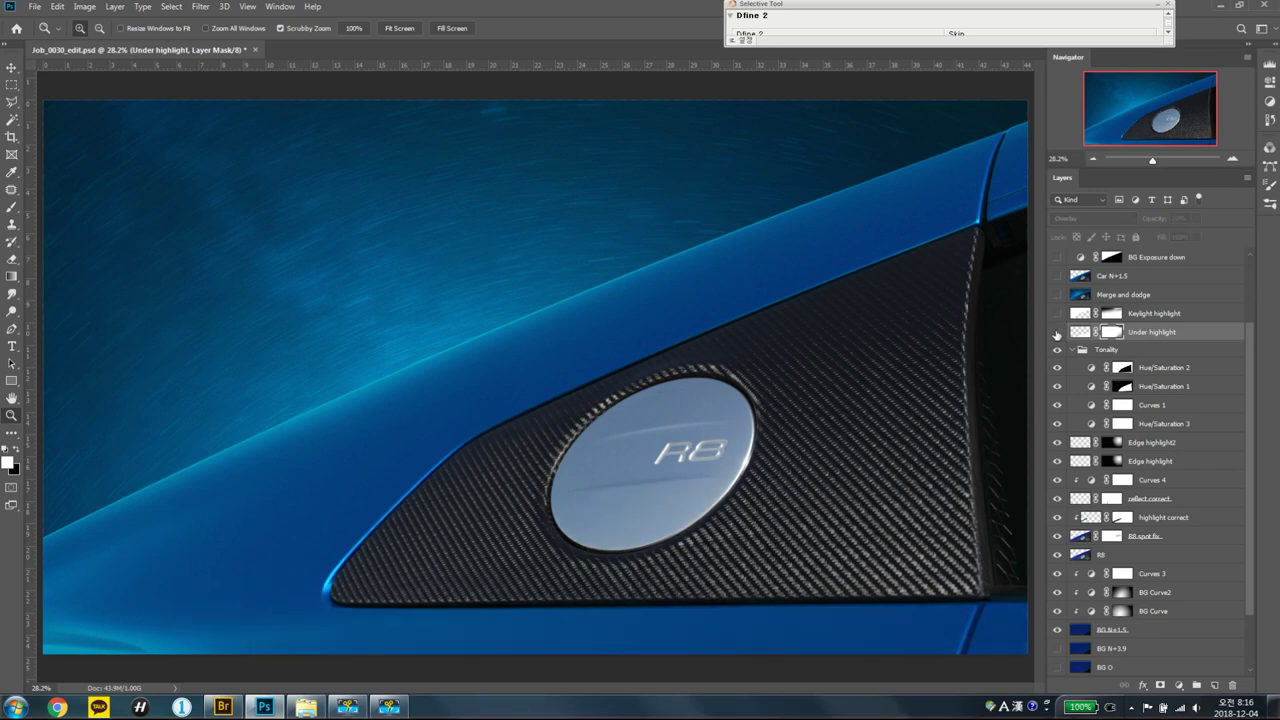
left_click(1057, 314)
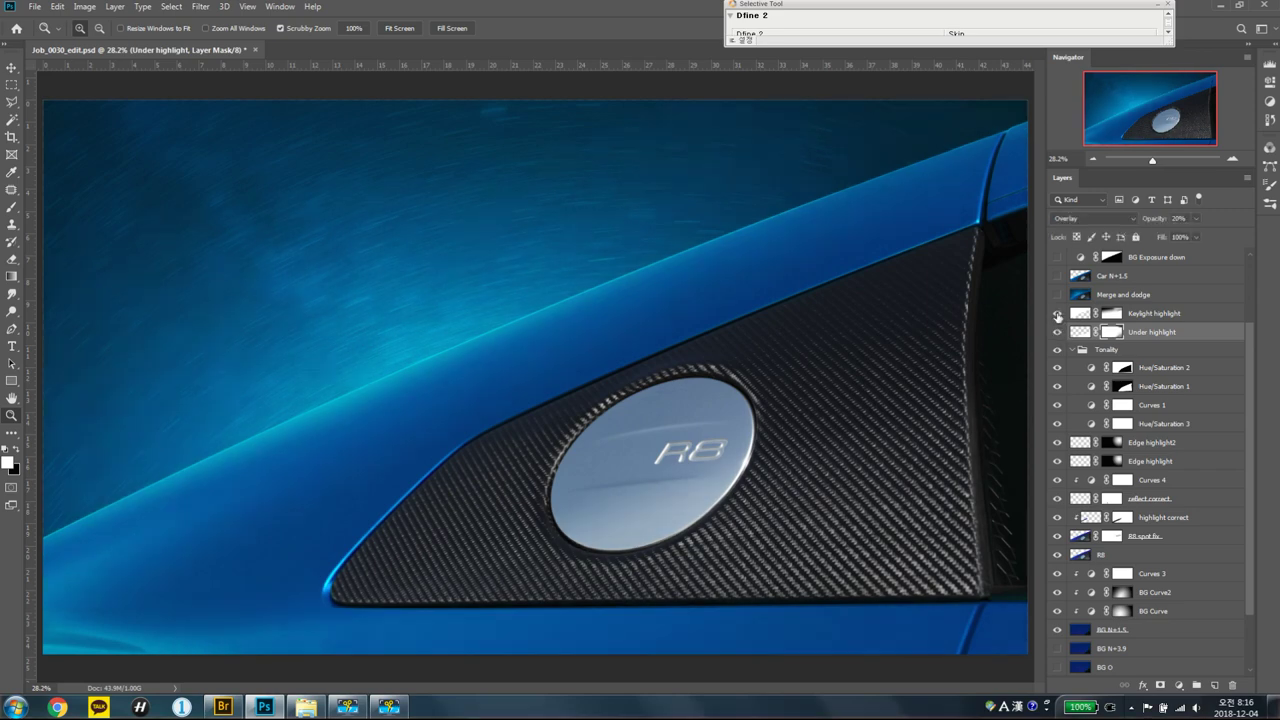
left_click(1135, 316)
Preview the Keylight highlight mask and toggle the layer to compare the sky brightening.
key("backslash")
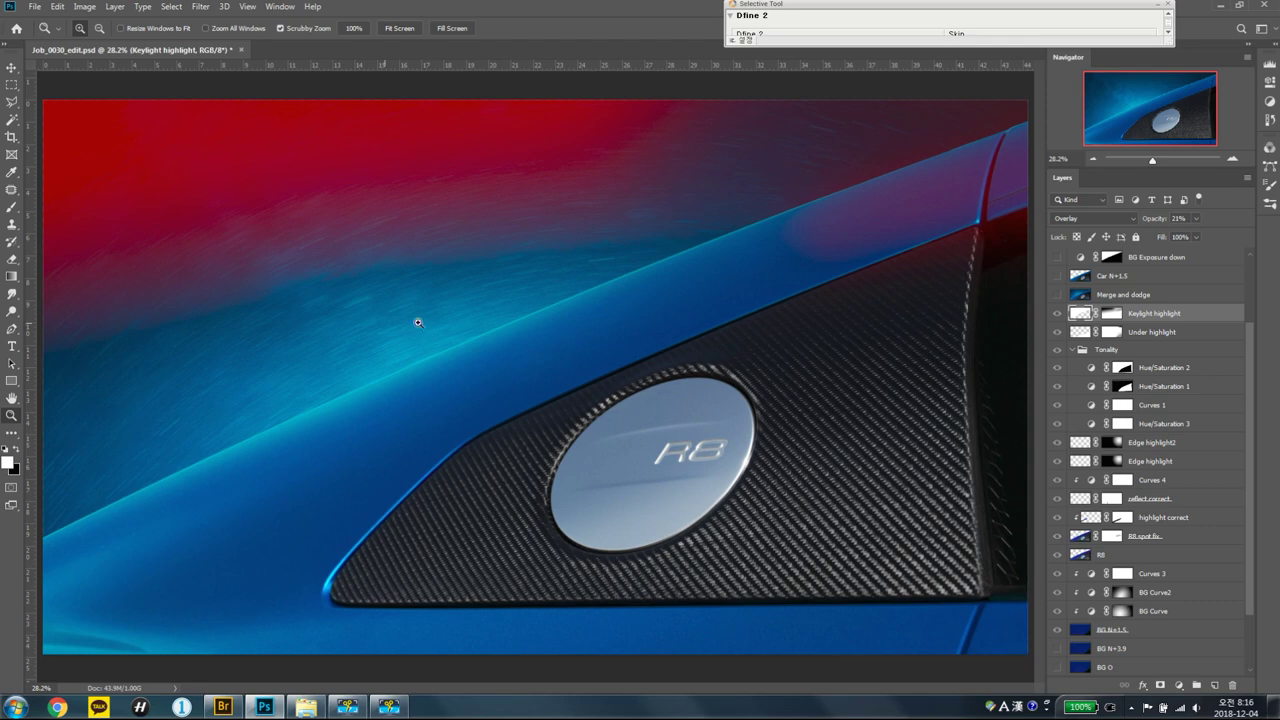
left_click(1057, 314)
left_click(1057, 314)
left_click(1057, 314)
left_click(1056, 315)
Compare Keylight highlight up close along the car edge, then fit and turn on Merge and dodge.
left_click_drag(403, 320, 460, 309)
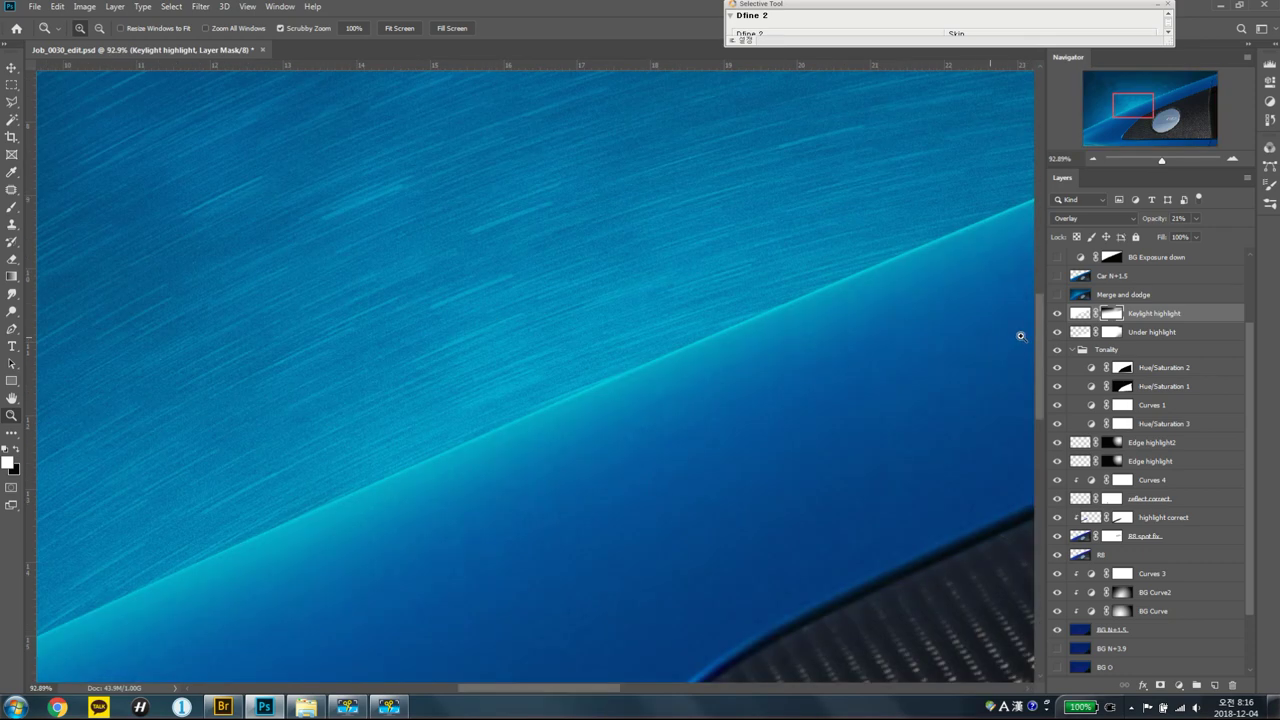
left_click(1057, 314)
left_click(1057, 314)
scroll(920, 294, "down", 10)
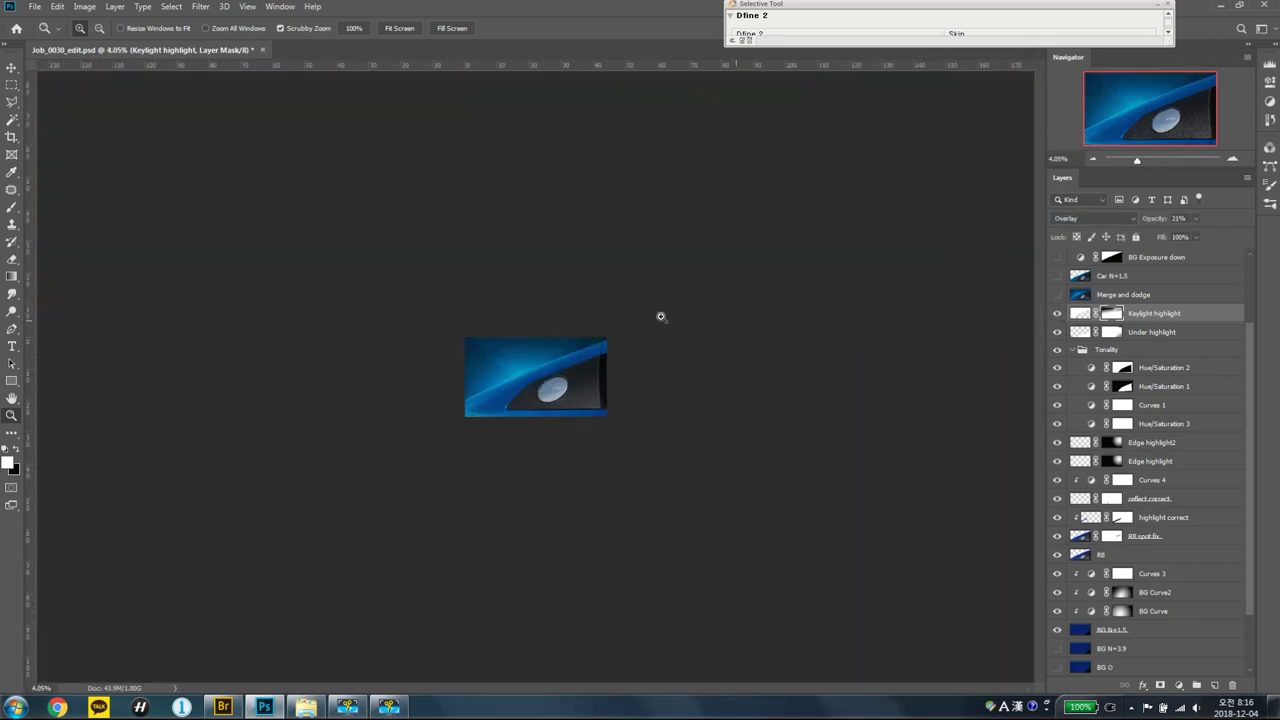
key("ctrl+0")
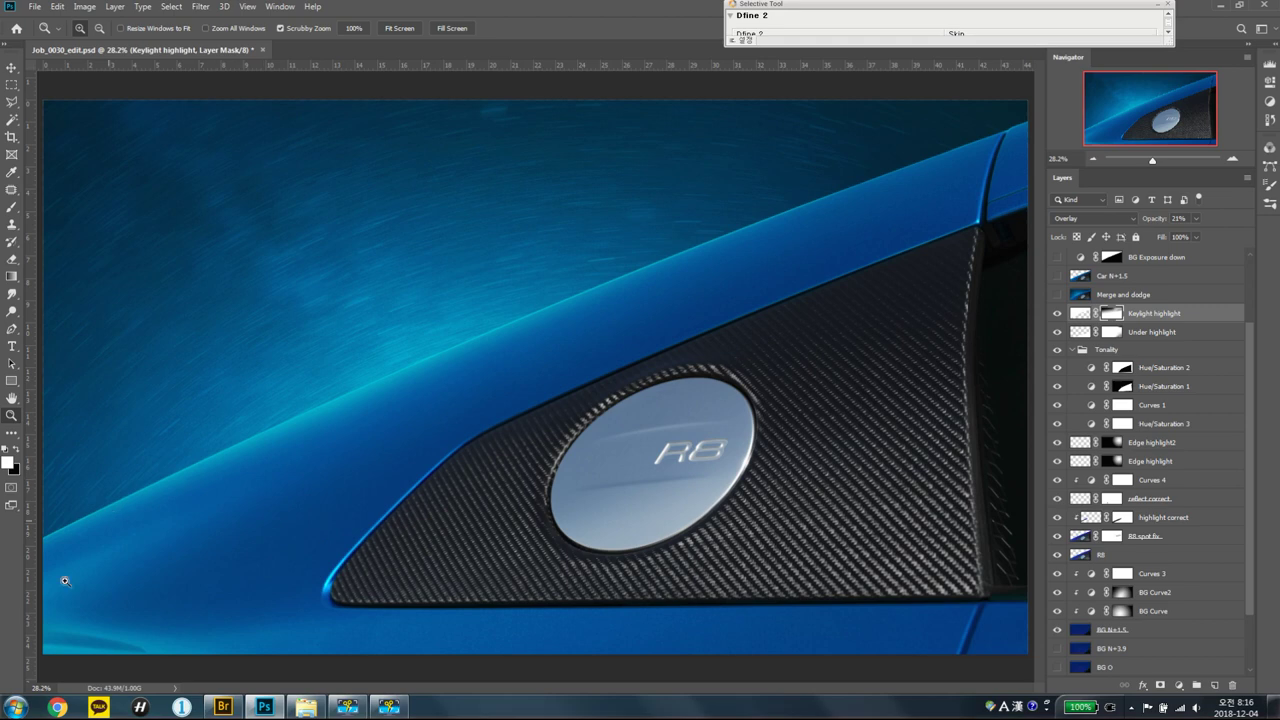
left_click(1057, 316)
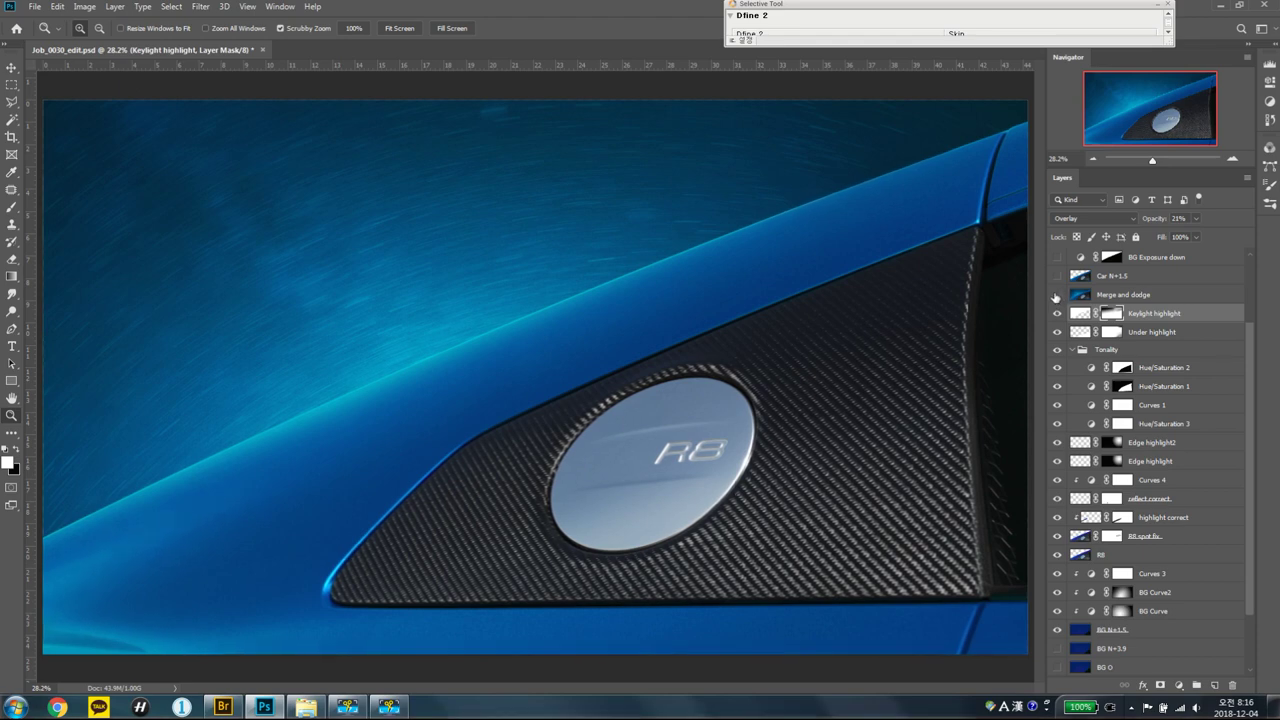
left_click(1057, 295)
scroll(1153, 298, "up", 3)
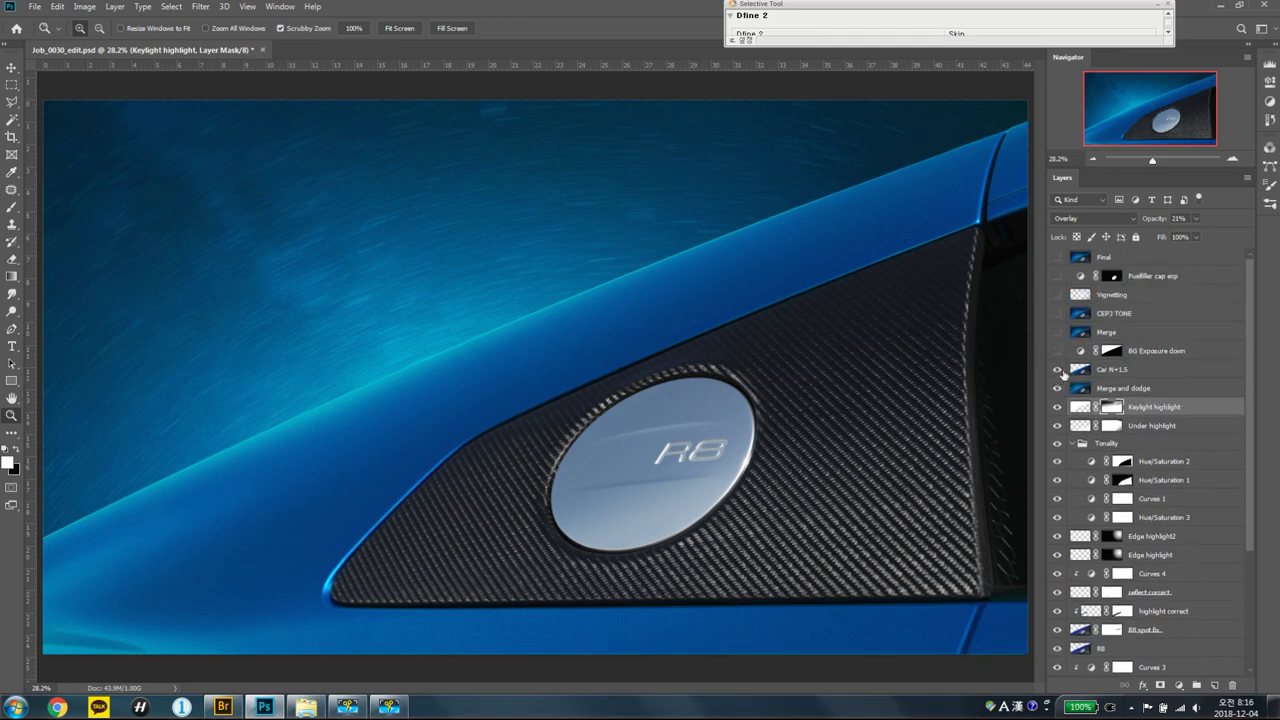
Inspect the BG Exposure down curves layer's Curves settings and its mask.
left_click(1058, 351)
left_click(1152, 352)
left_click(1111, 351, "alt+shift")
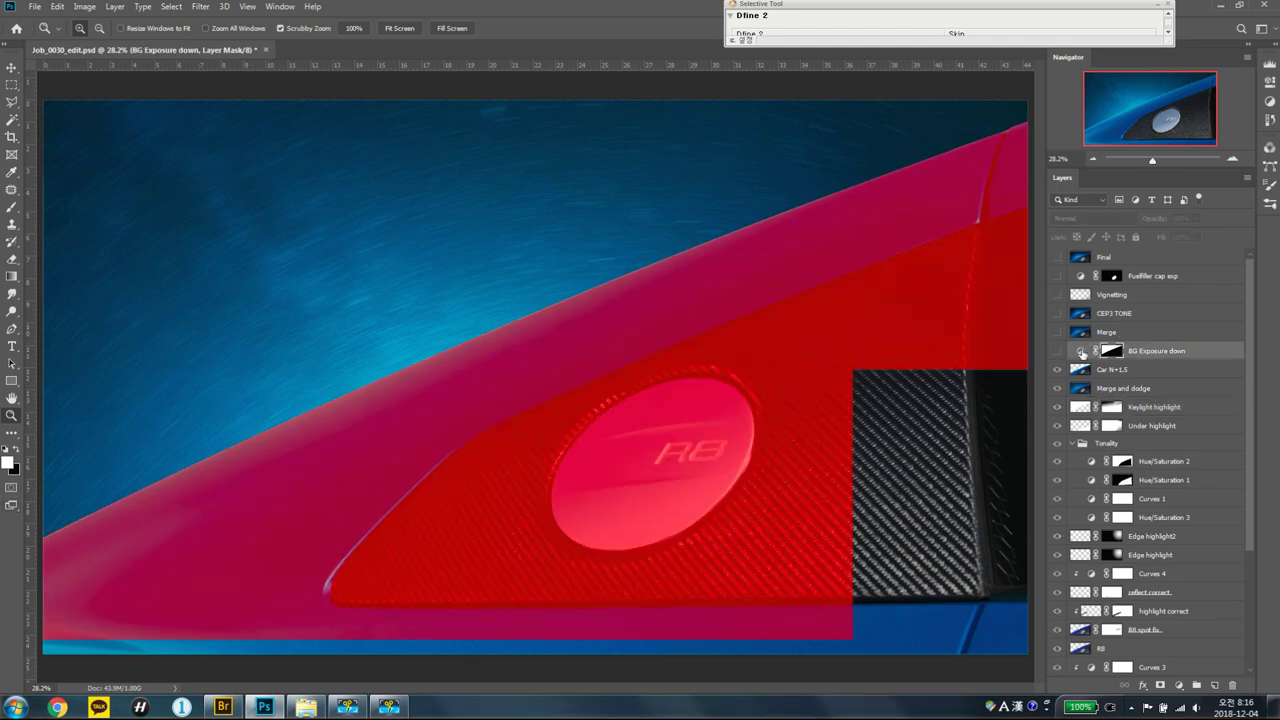
double_click(1080, 351)
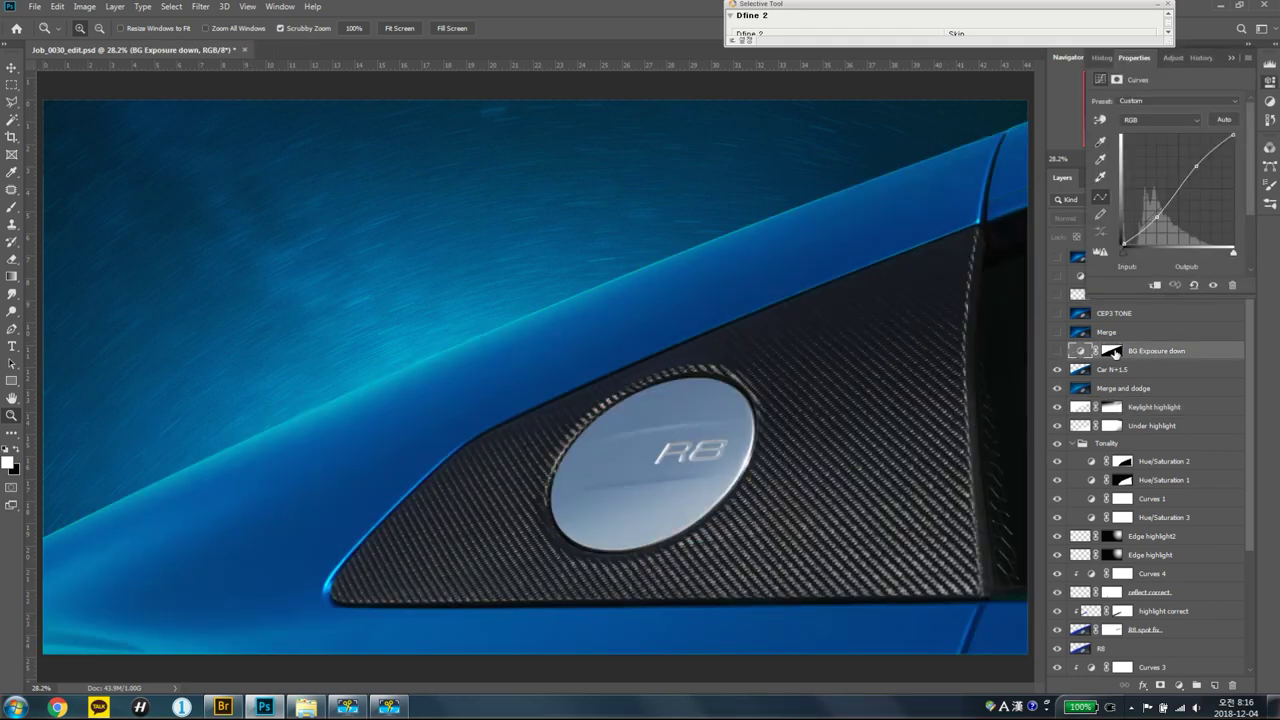
left_click(1111, 351)
left_click(1111, 351, "alt+shift")
Toggle BG Exposure down to compare the darkened sky, leaving it switched on.
left_click(1057, 352)
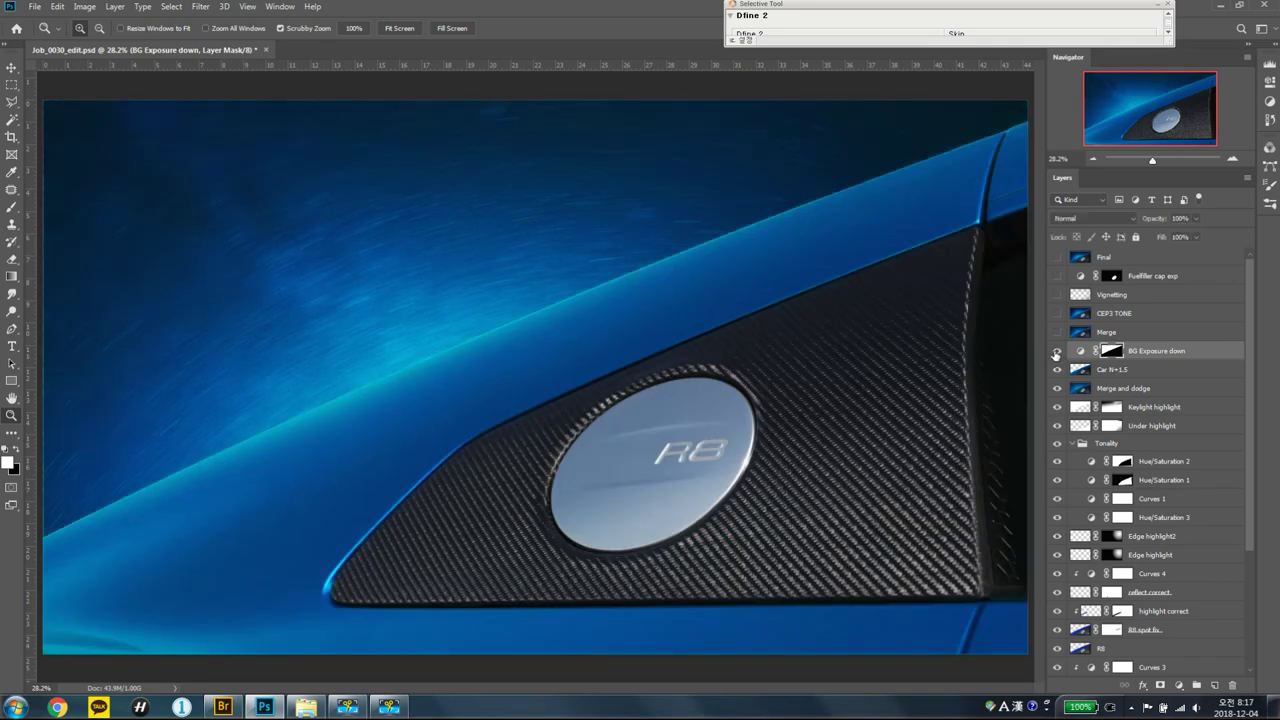
left_click(1057, 352)
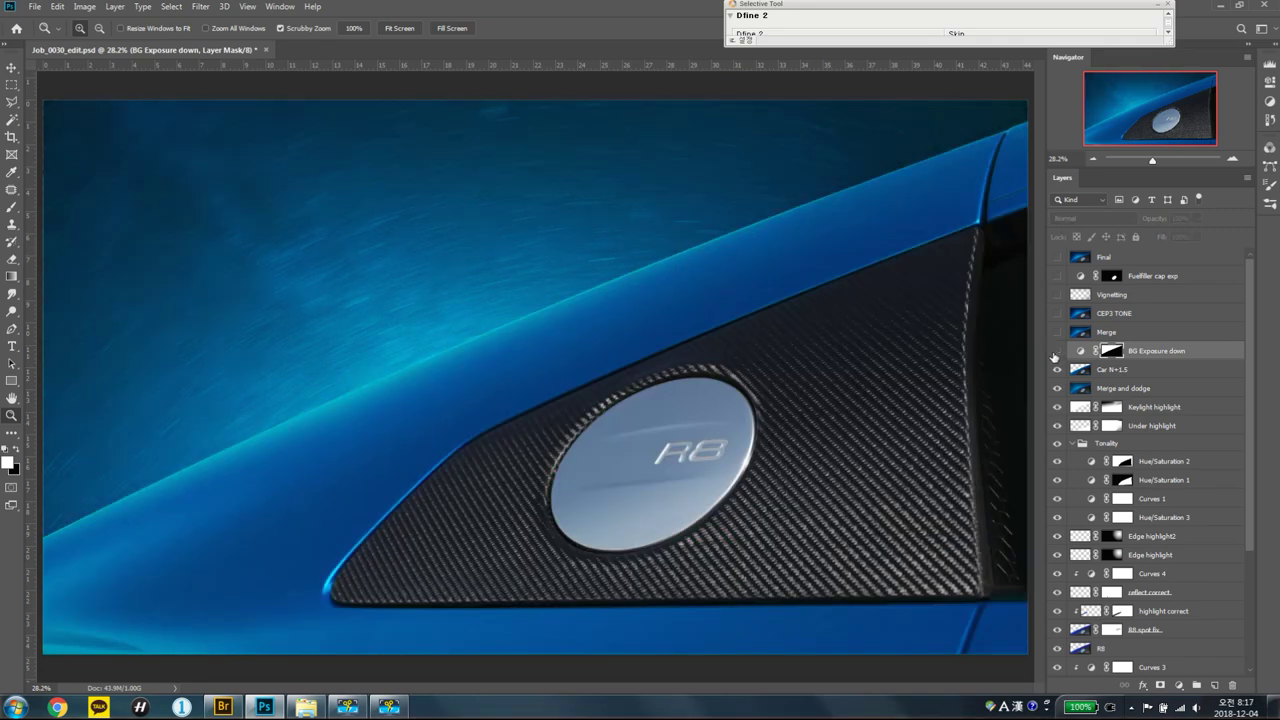
left_click(1056, 352)
left_click(1056, 352)
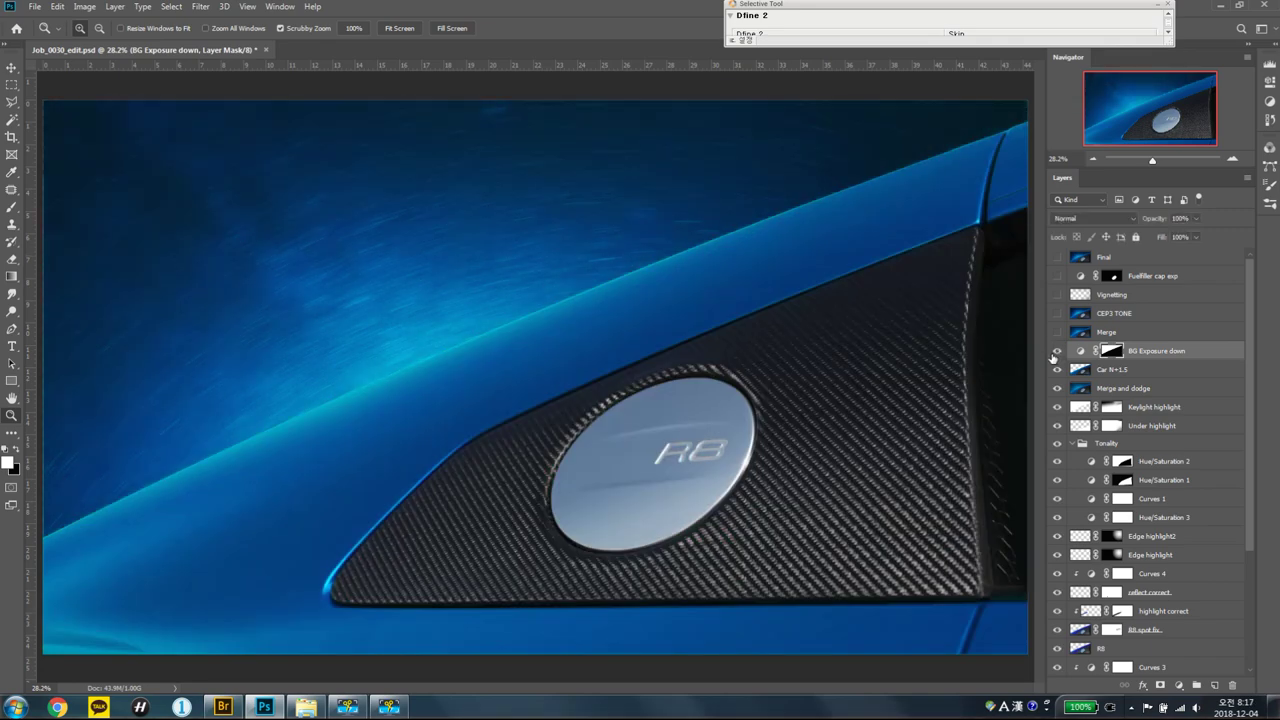
left_click(1056, 352)
left_click(1062, 333)
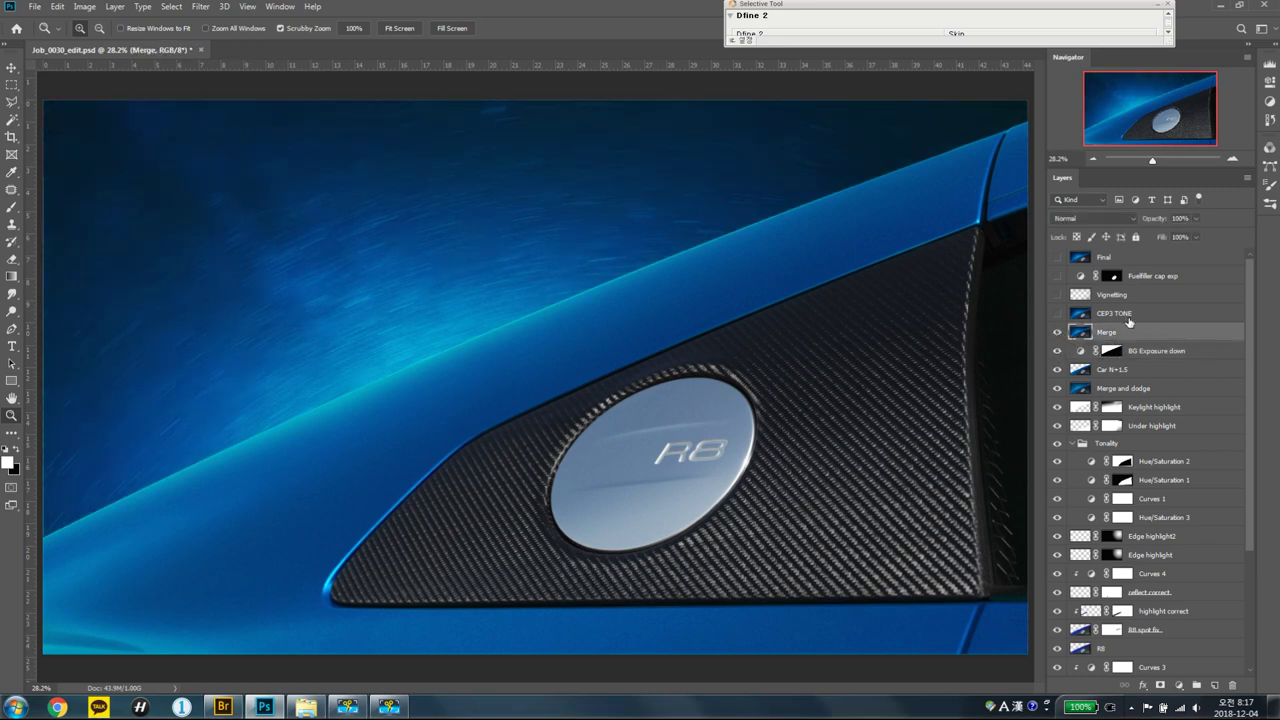
Compare the image with and without CEP3 TONE, zoomed on the car's glowing upper edge.
left_click(1110, 314)
left_click(1056, 314)
left_click(1056, 316)
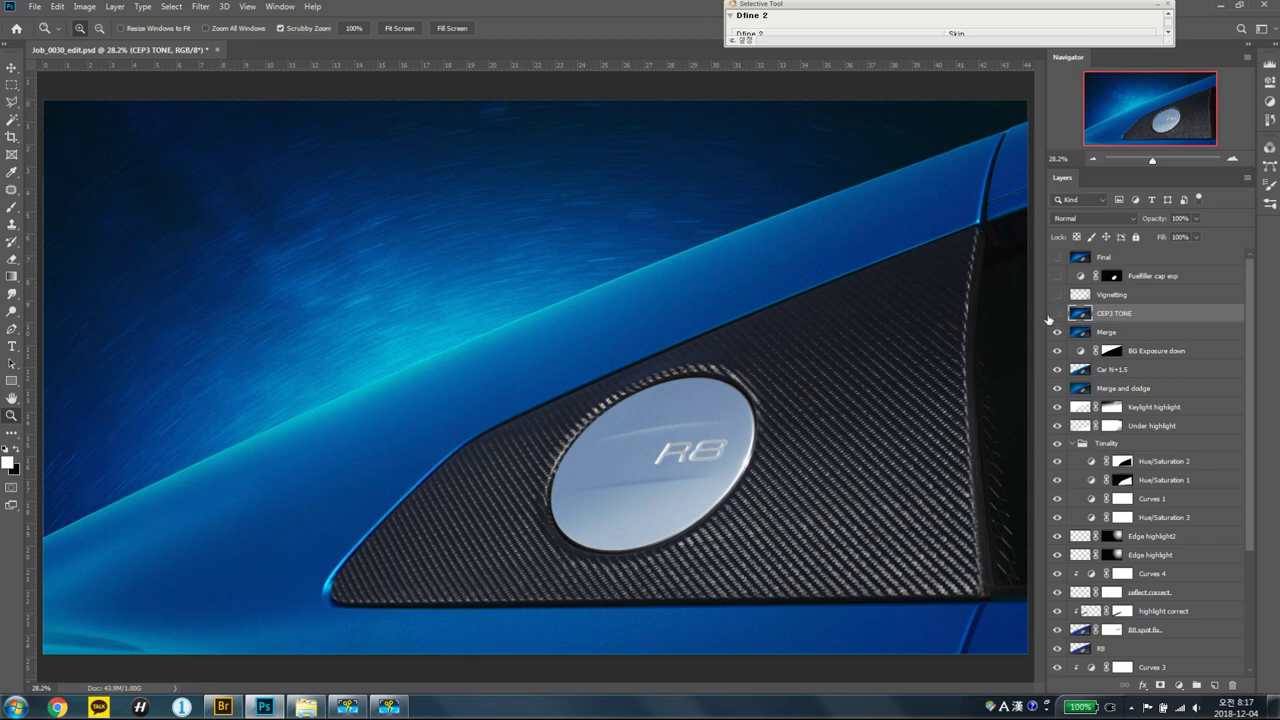
left_click_drag(650, 300, 680, 310)
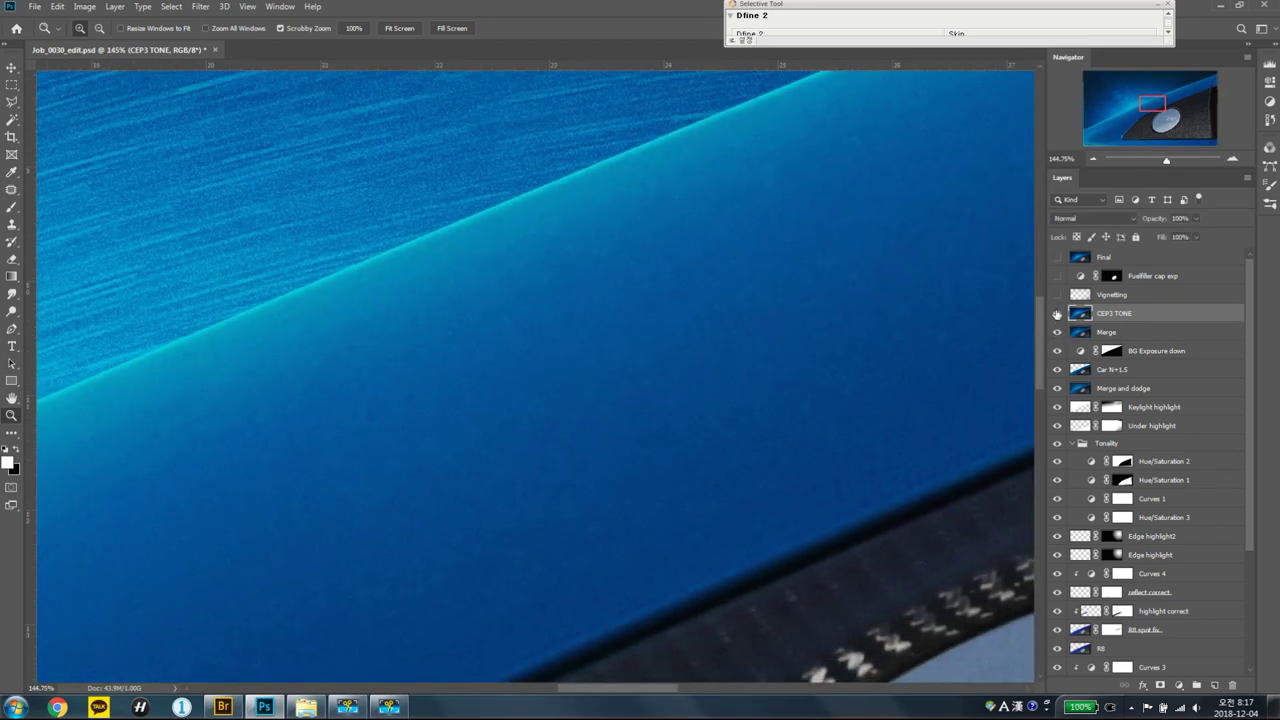
left_click(1056, 314)
left_click(1056, 315)
left_click(1055, 317)
Fit the whole image in view and recheck CEP3 TONE, leaving it on.
key("ctrl+0")
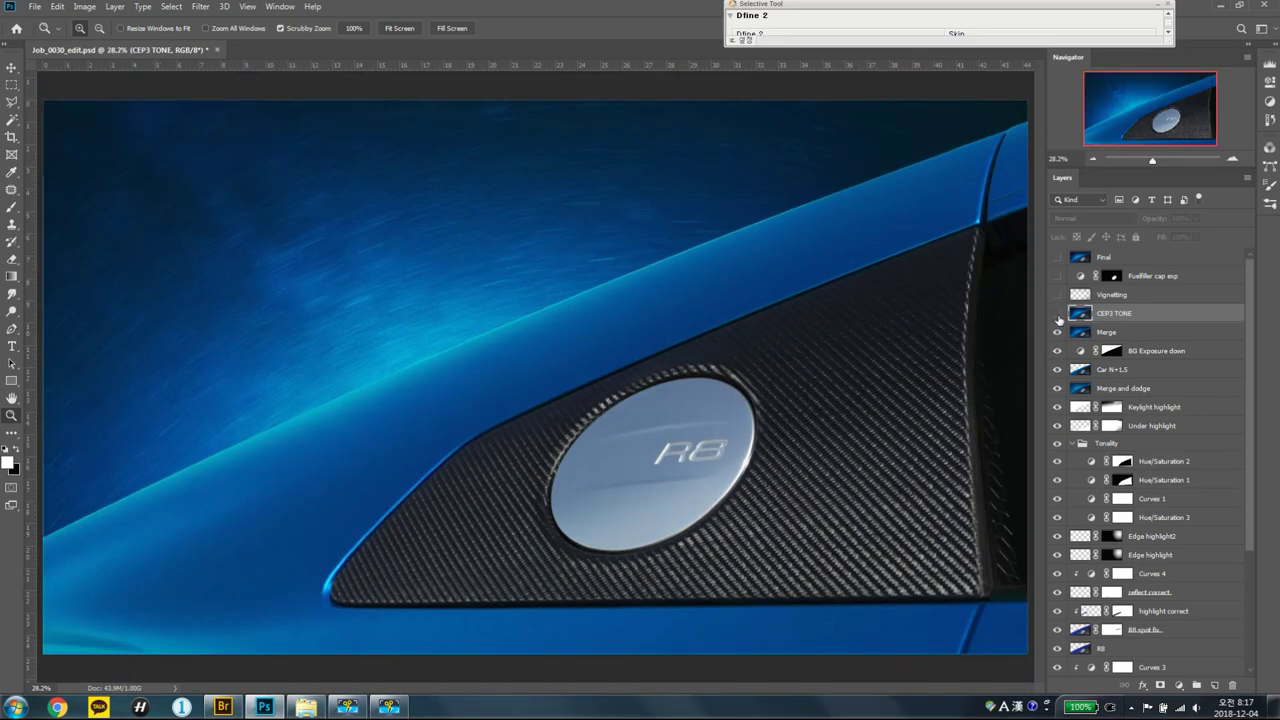
left_click(1058, 316)
left_click(1058, 316)
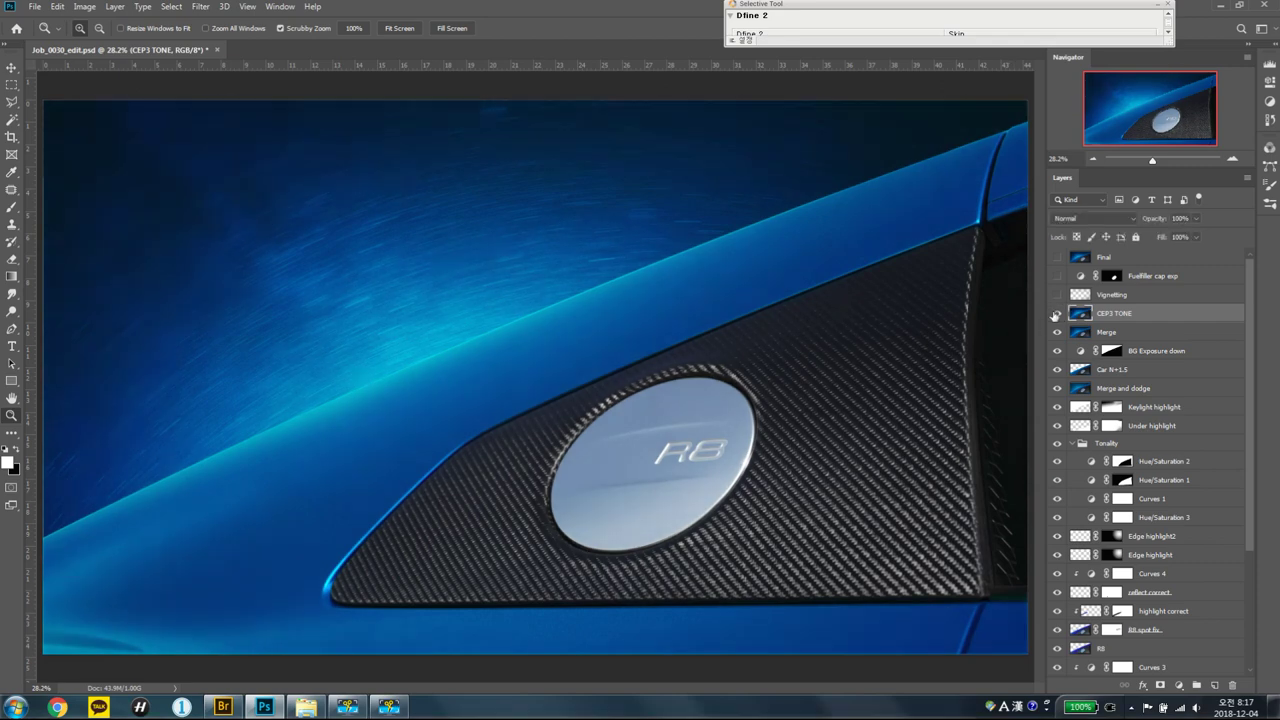
left_click(1053, 297)
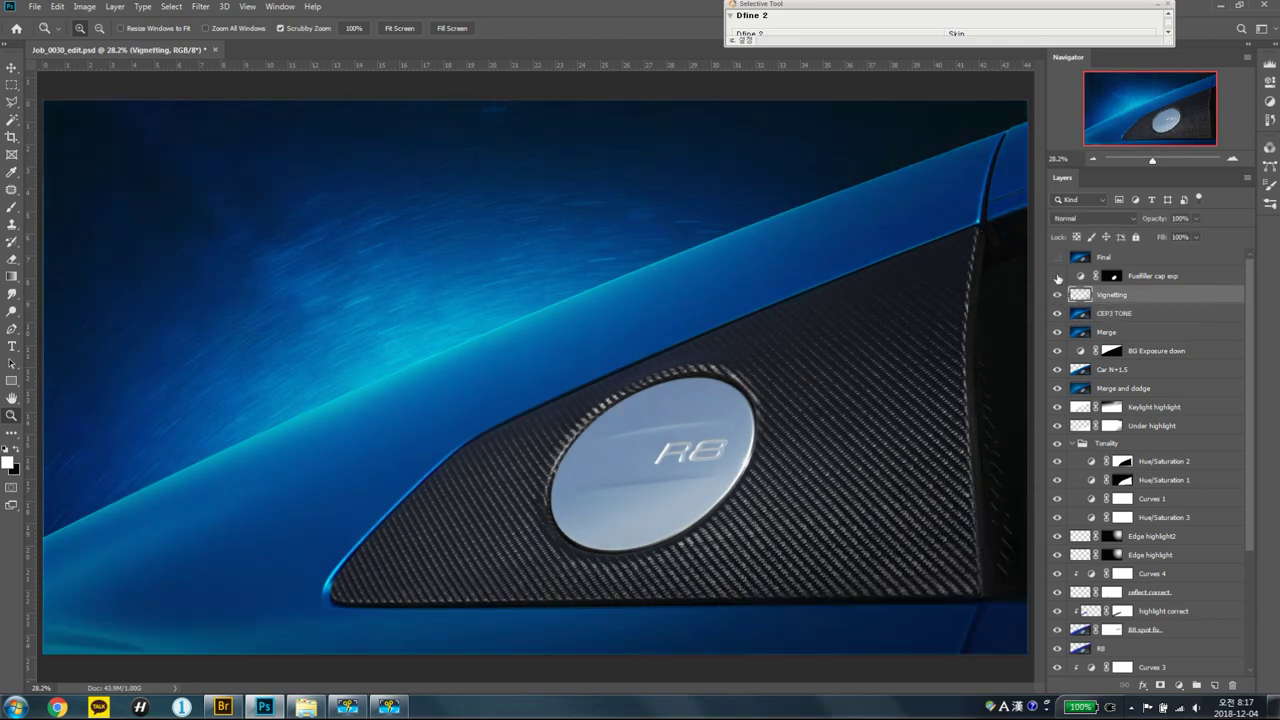
Turn on vignetting and compare the Fuelfiller cap exp darkening while zoomed on the R8 cap.
left_click(1058, 296)
left_click(1058, 276)
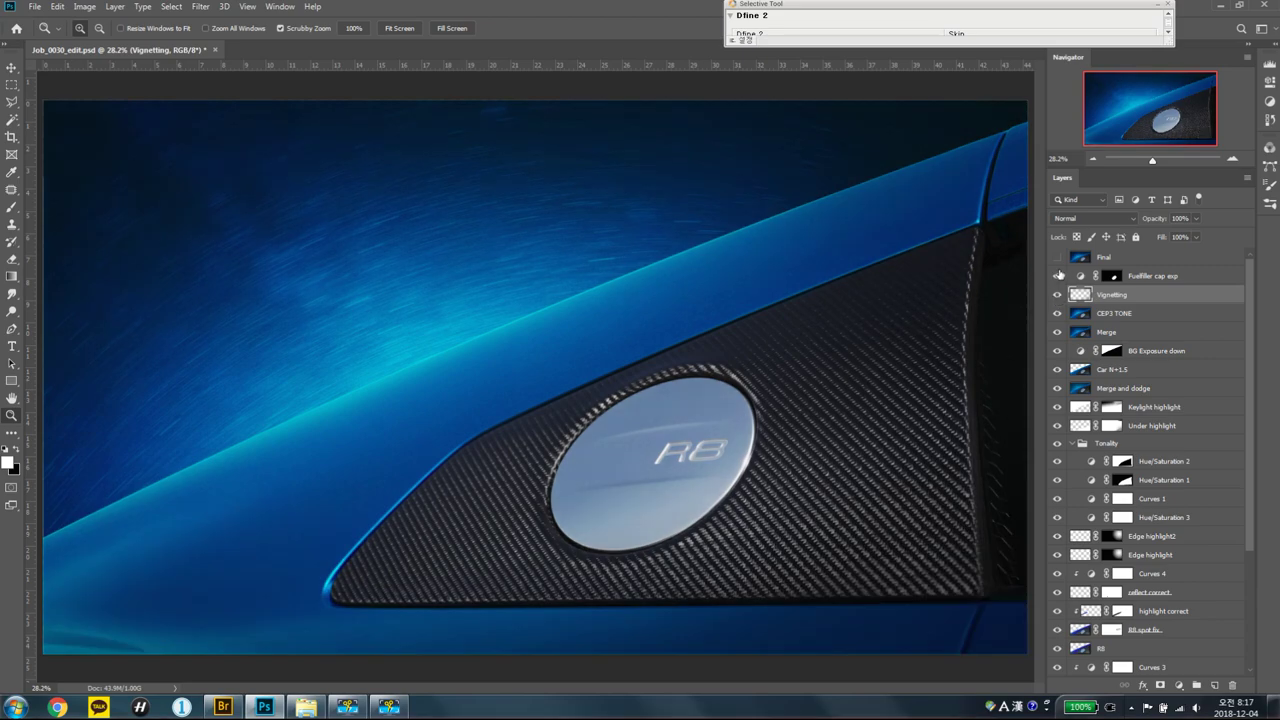
left_click(1058, 276)
left_click_drag(693, 479, 863, 314)
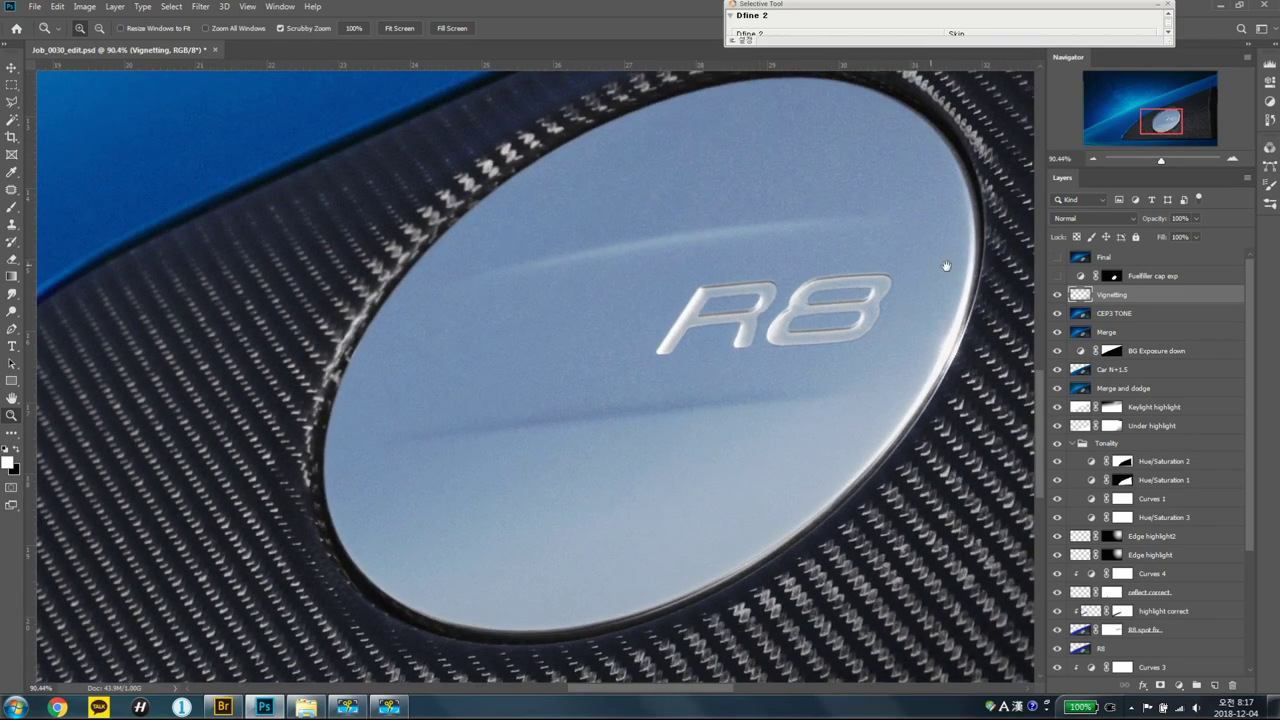
left_click(1058, 276)
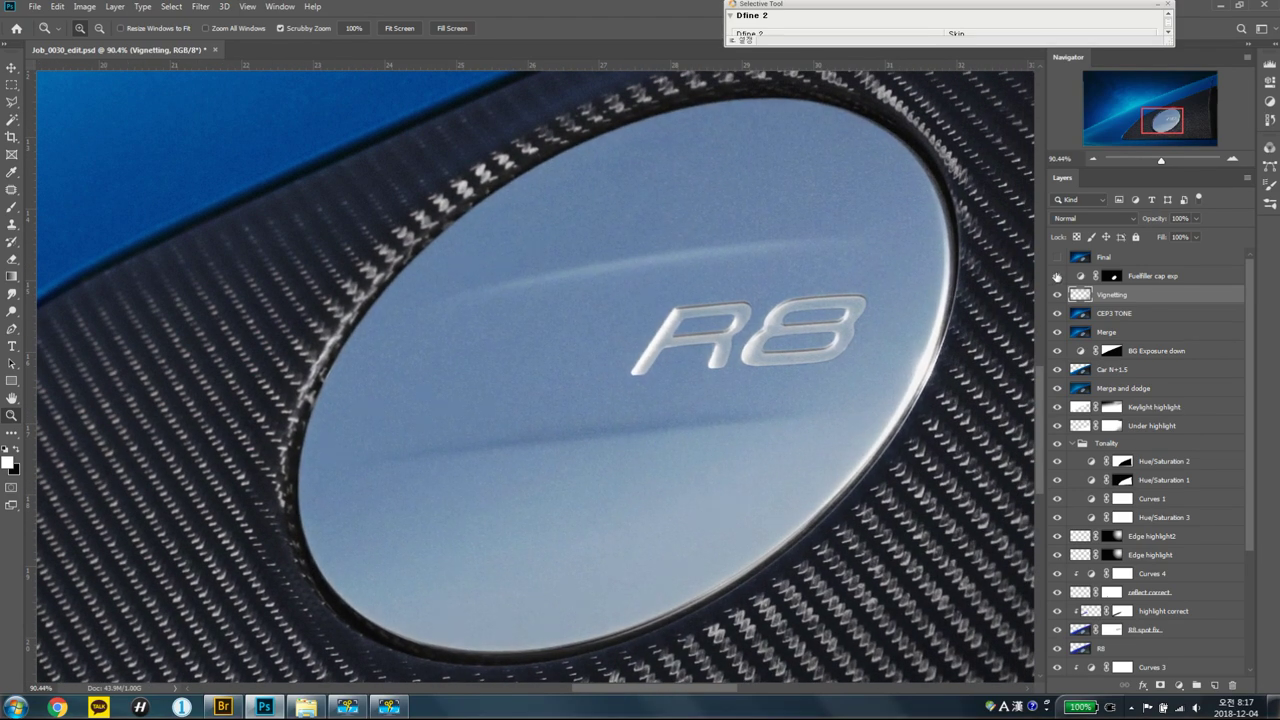
left_click(1058, 276)
Fit the whole image in view and turn on the Final layer for comparison.
key("ctrl+0")
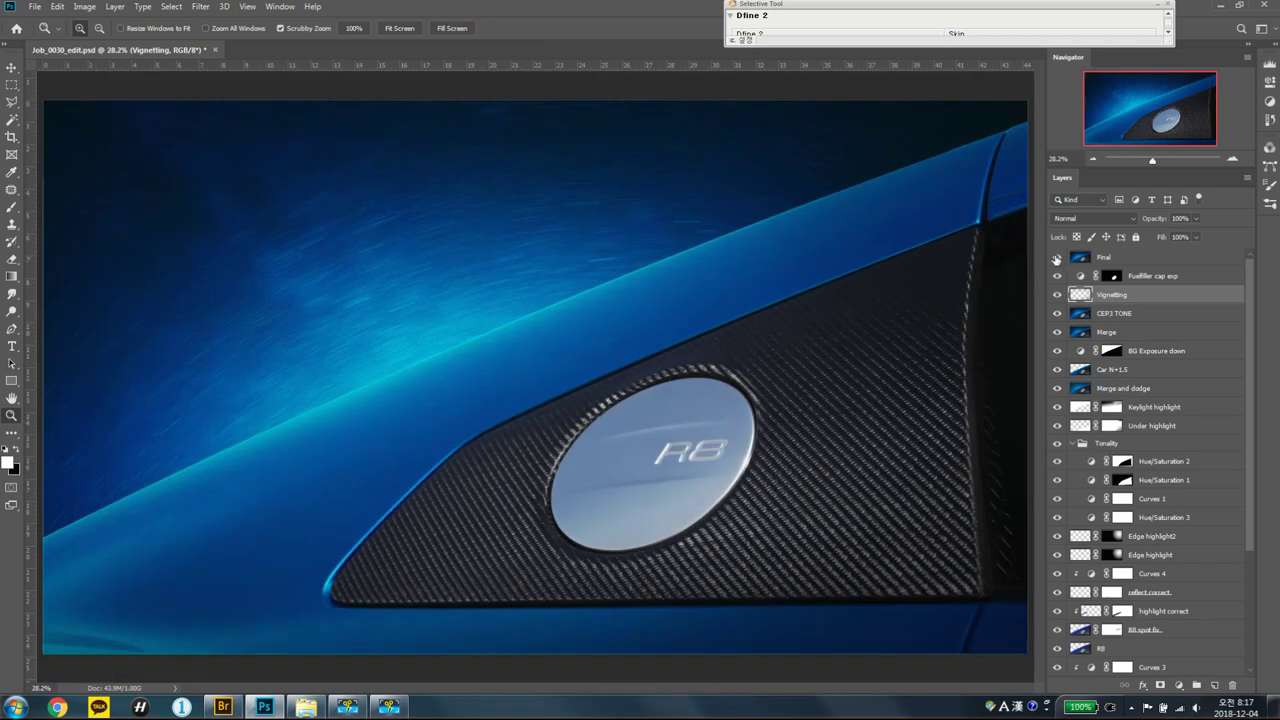
mouse_move(528, 367)
left_mouse_down()
mouse_move(619, 383)
mouse_move(697, 349)
mouse_move(654, 379)
mouse_move(629, 371)
left_mouse_up()
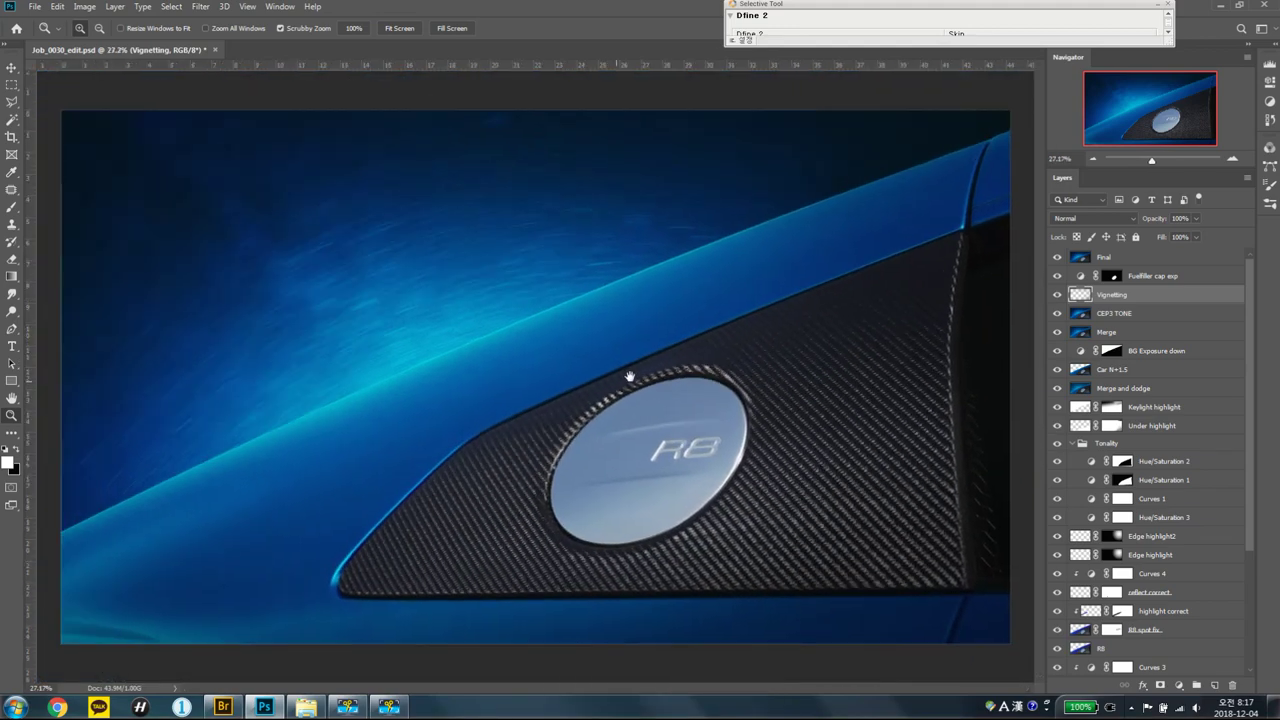
left_click(1058, 259)
left_click(223, 707)
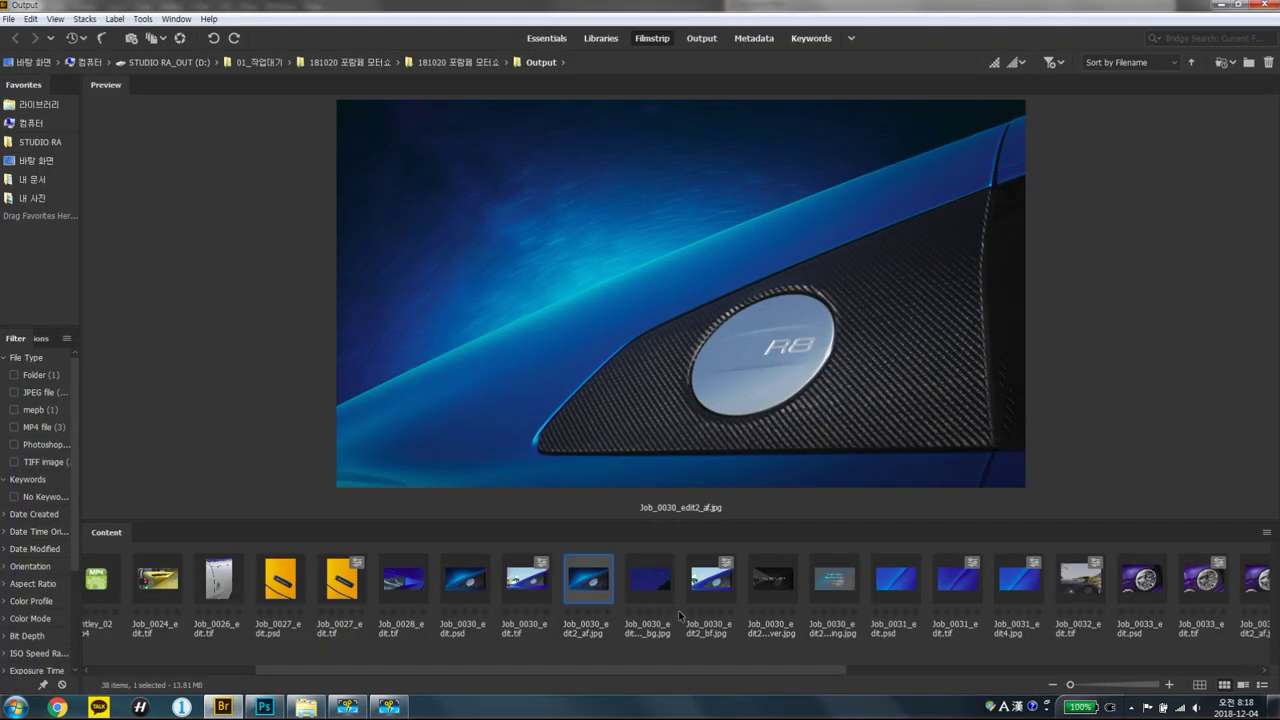
Compare the finished edit, original car photo and starry-sky image in Bridge's full-screen preview.
key("space")
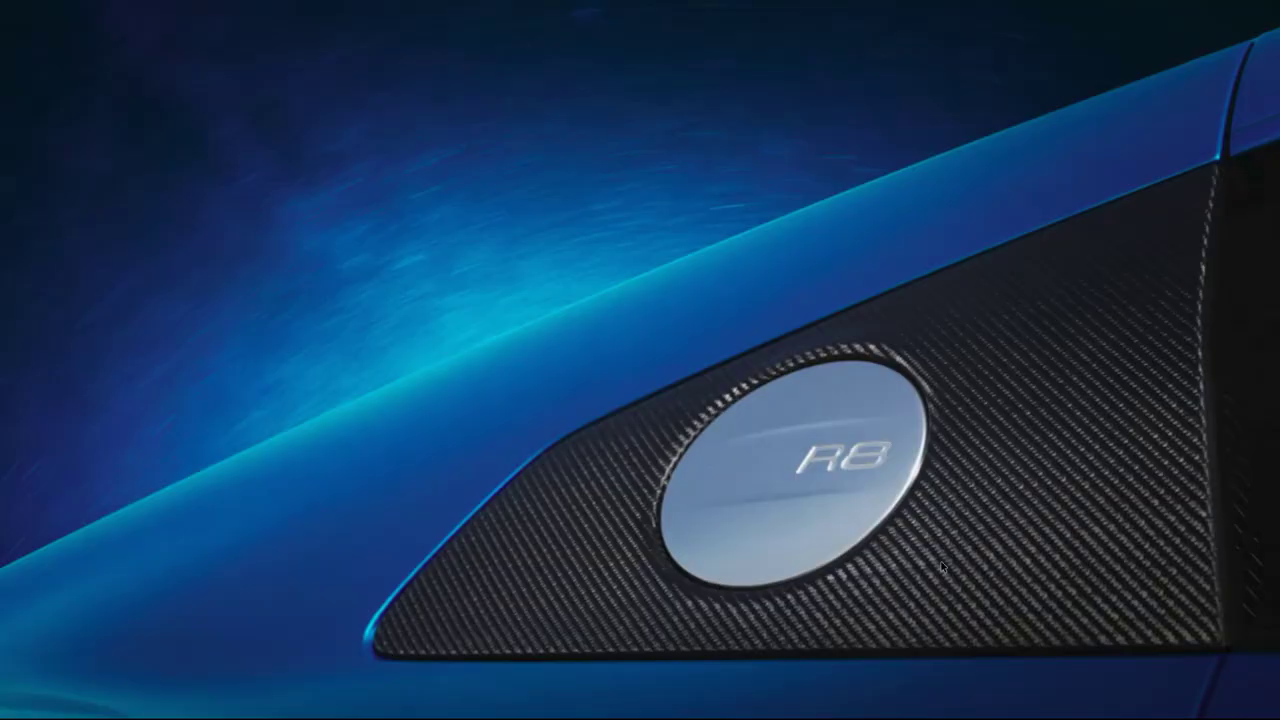
key("Left")
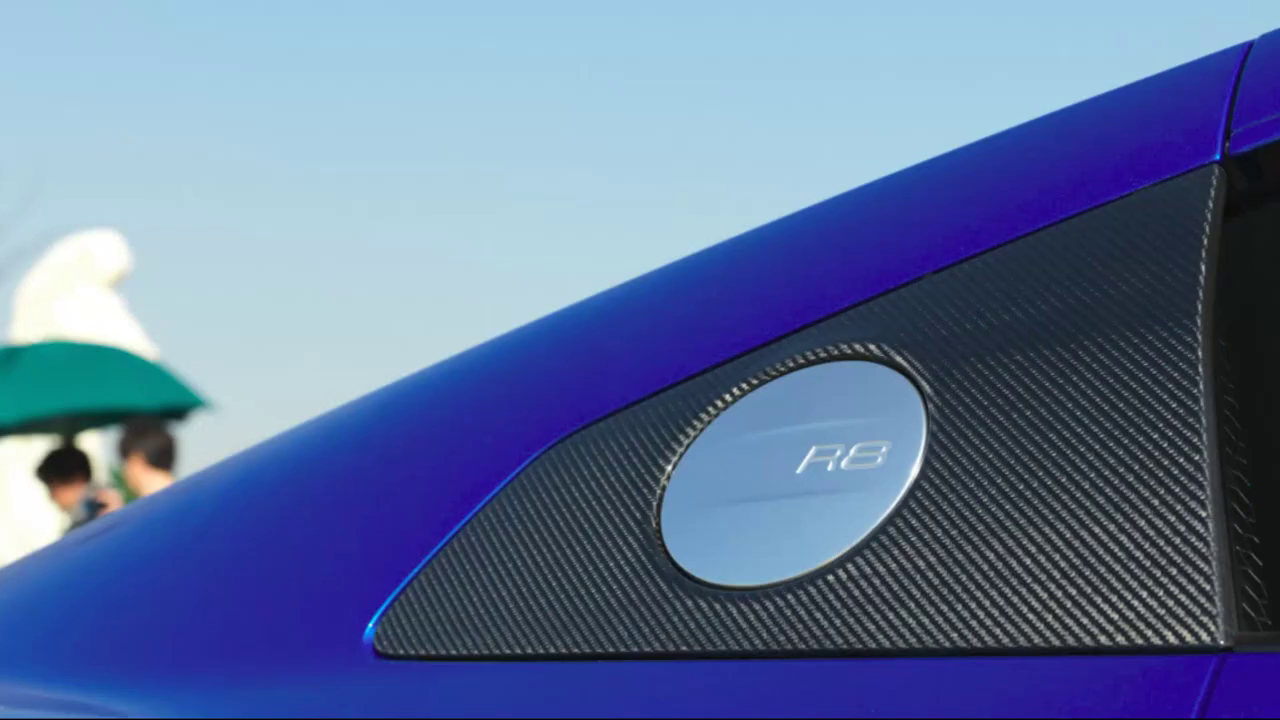
key("Left")
key("Right")
key("Right")
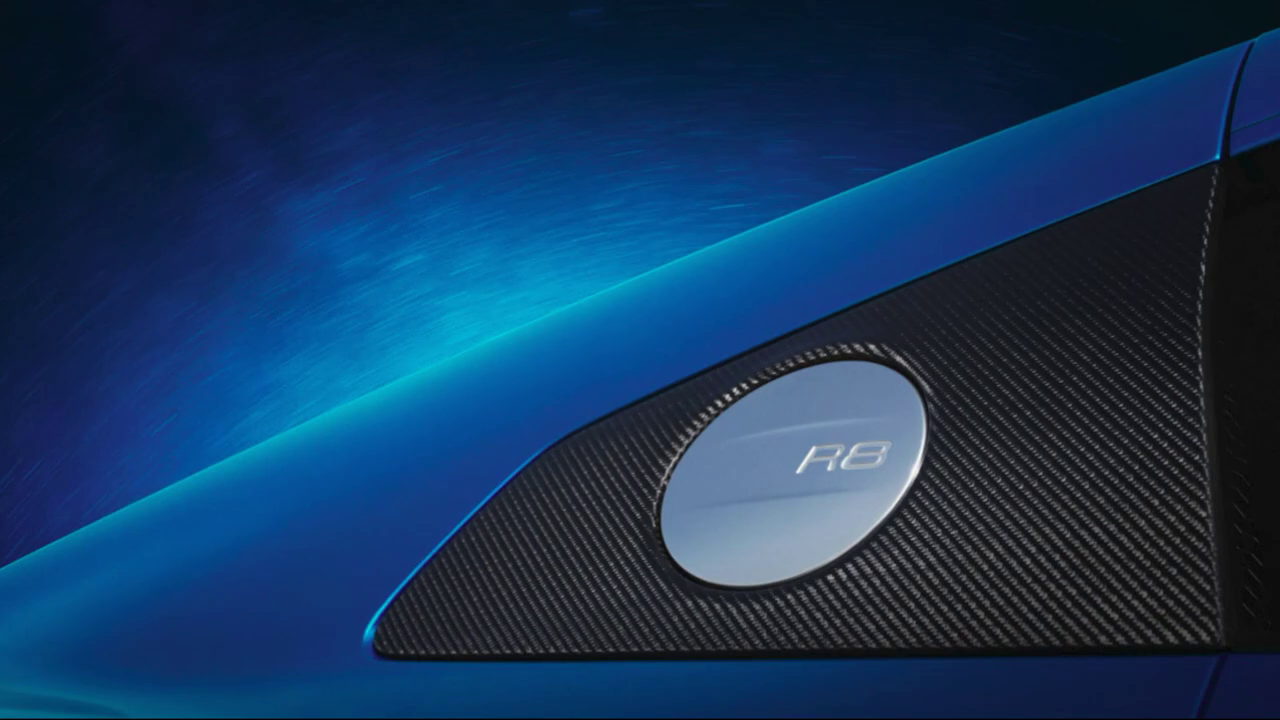
key("Left")
key("Left")
key("Right")
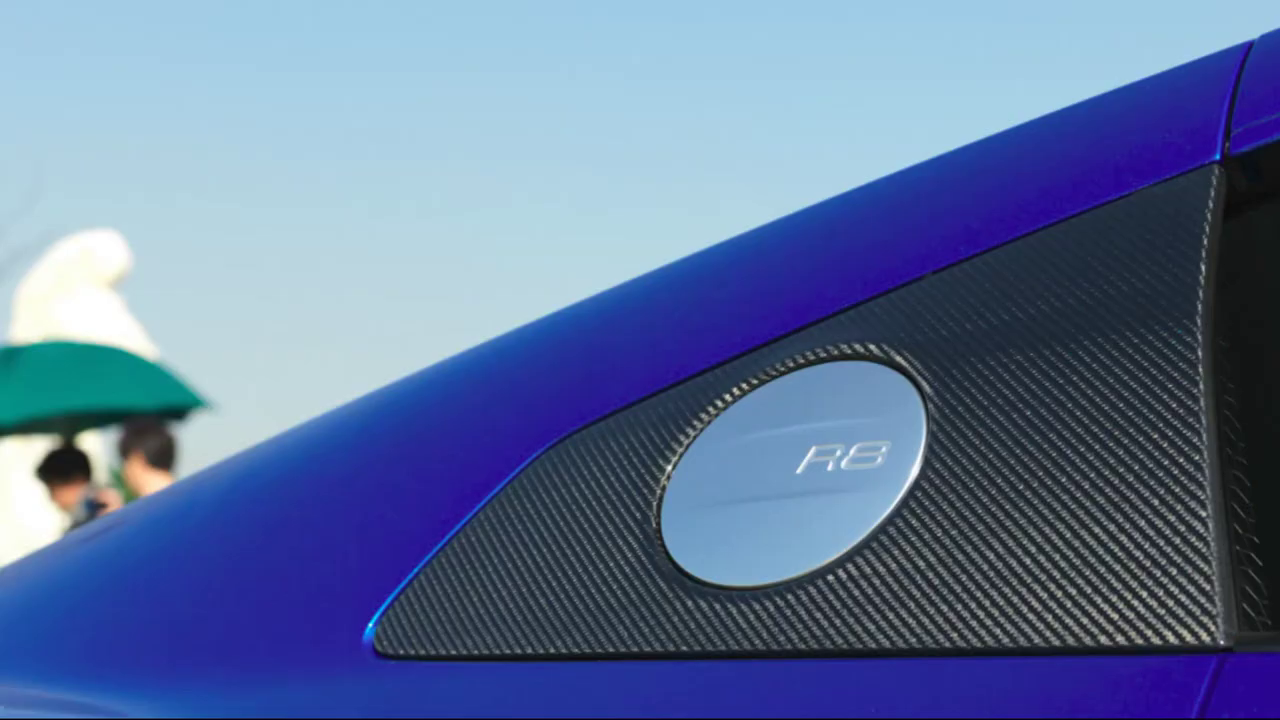
key("Left")
key("Left")
key("Escape")
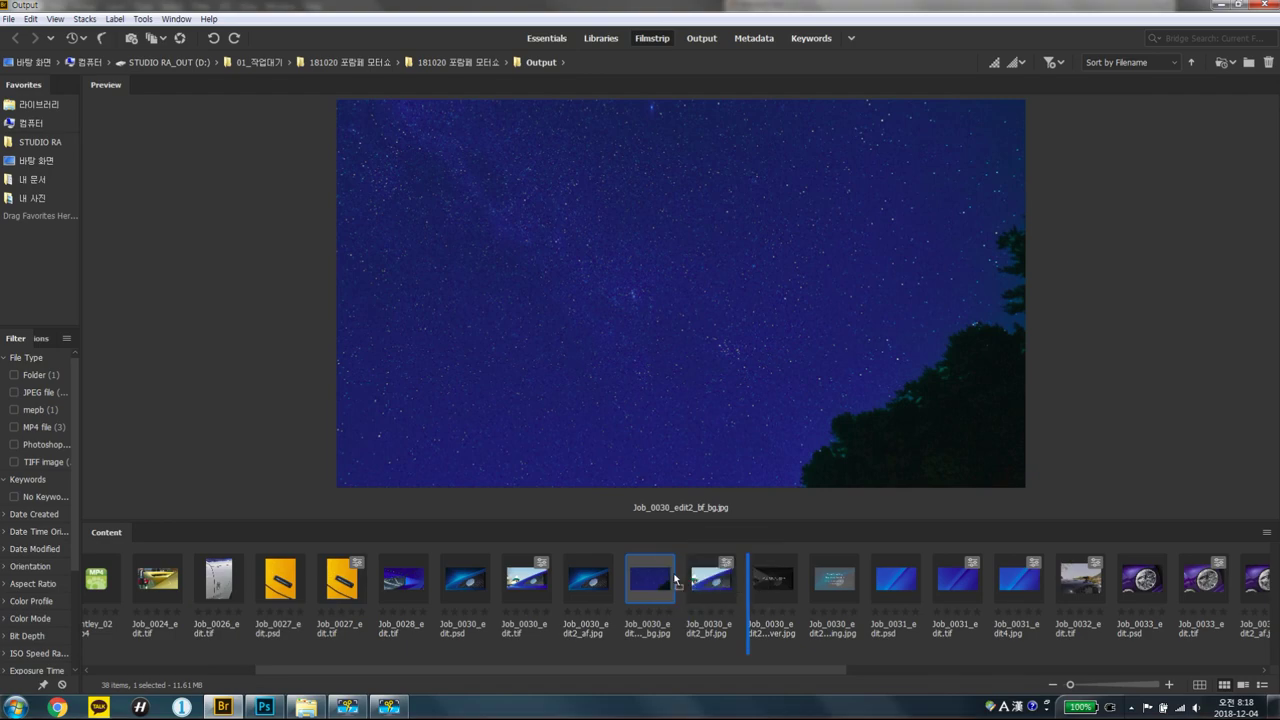
Move the starry-sky thumbnail after the original photo and preview the blue edit full screen, zoomed in.
left_click_drag(661, 580, 748, 580)
key("Left")
key("space")
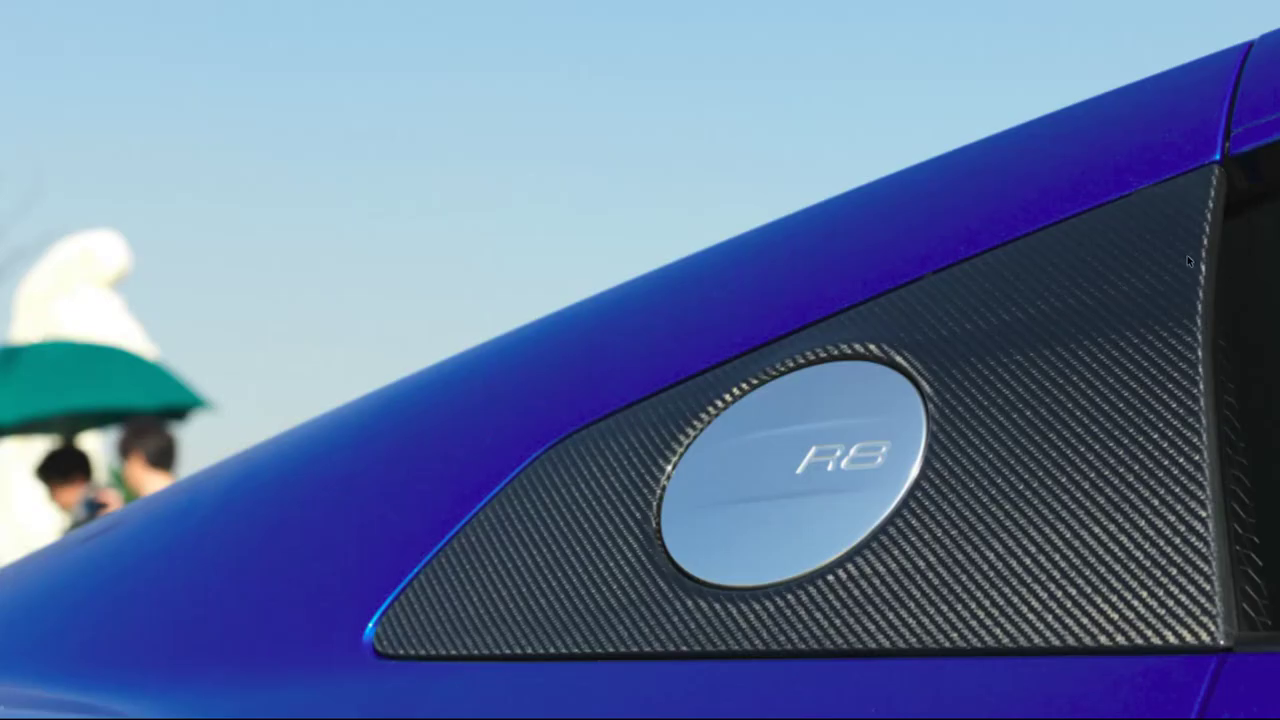
key("Left")
key("Right")
key("Left")
scroll(863, 470, "up", 1)
scroll(837, 474, "up", 5)
scroll(740, 380, "up", 1)
Flip between the zoomed blue edit and original photo, checking the cap and dust specks.
key("Right")
key("Left")
key("Right")
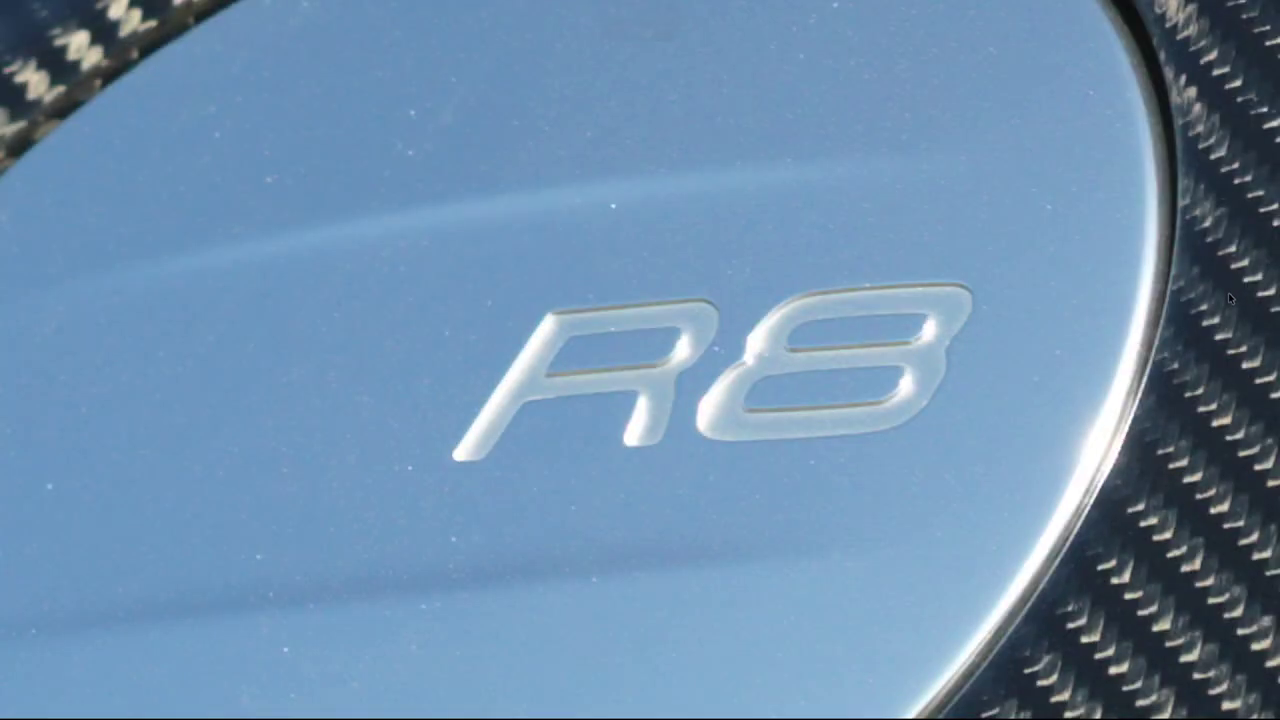
key("Left")
key("Right")
key("Left")
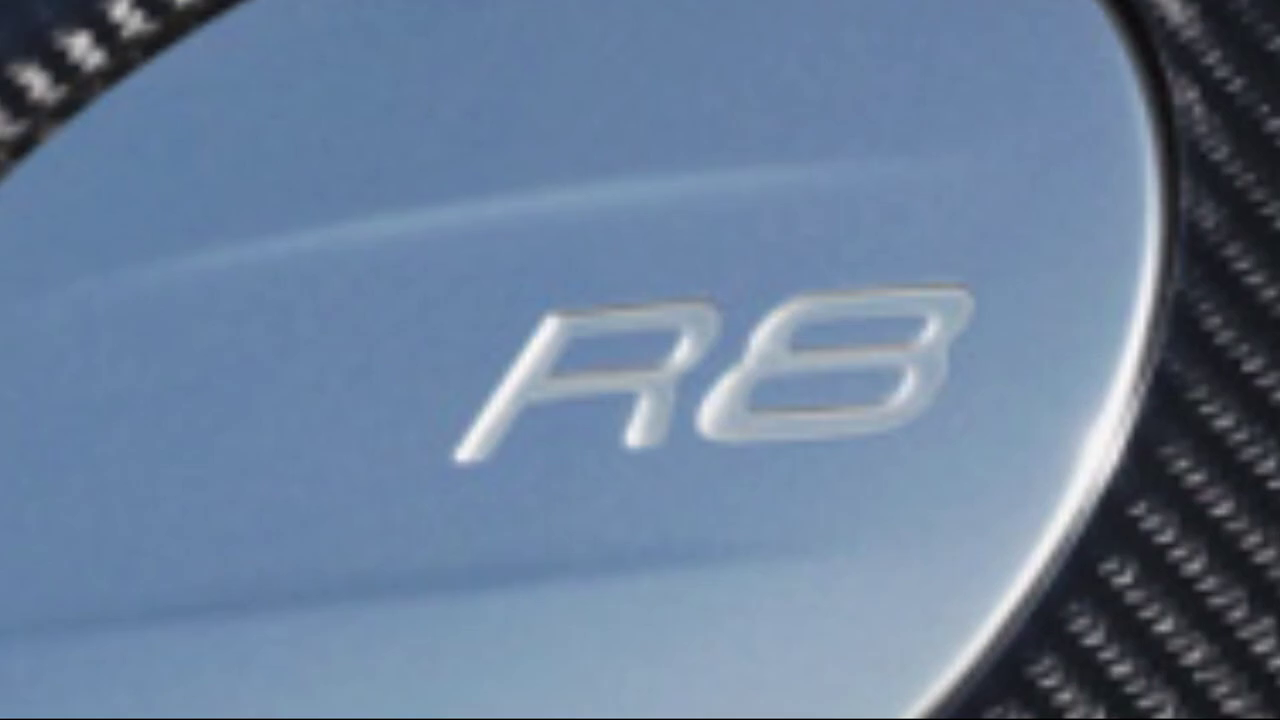
key("Right")
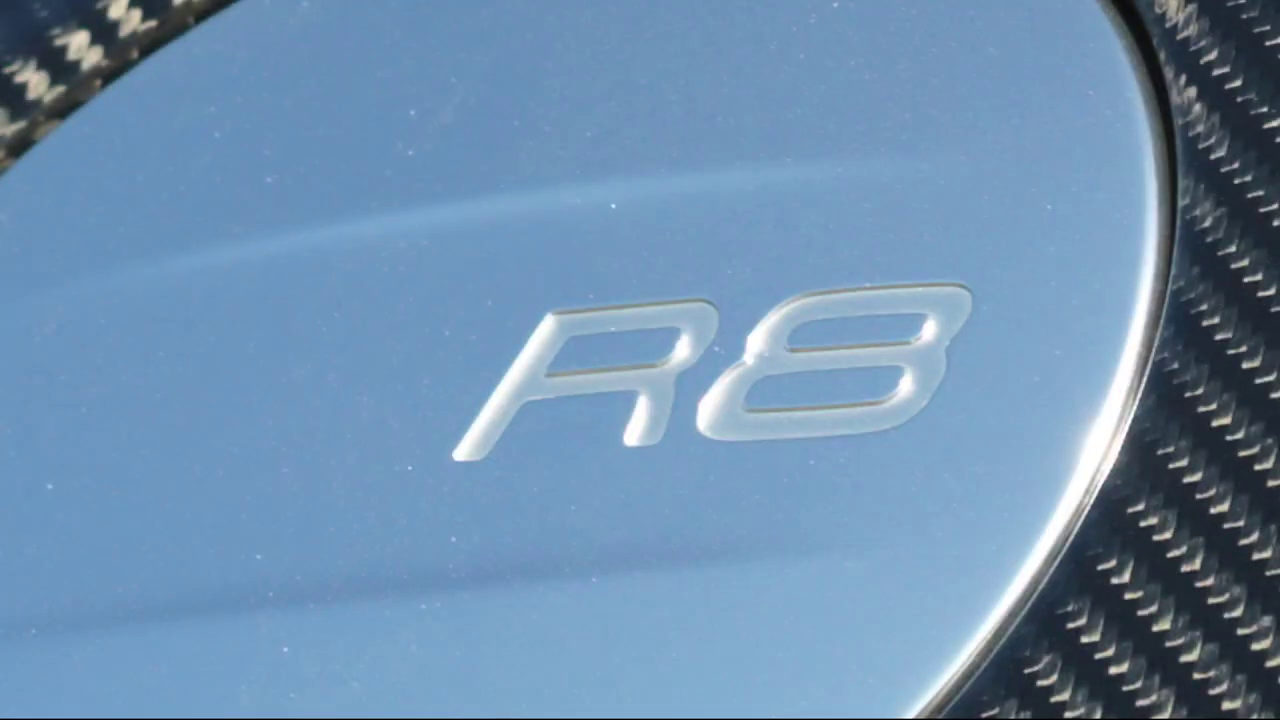
key("Left")
key("Right")
key("Left")
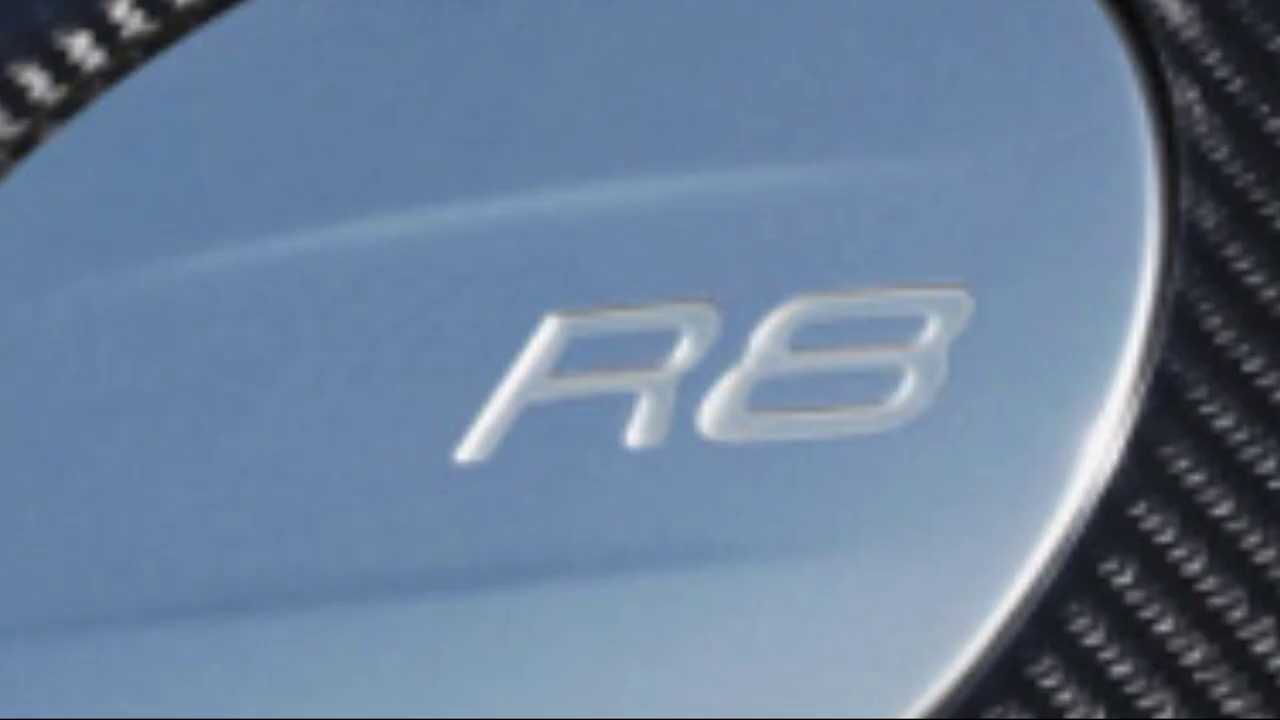
key("Right")
key("Left")
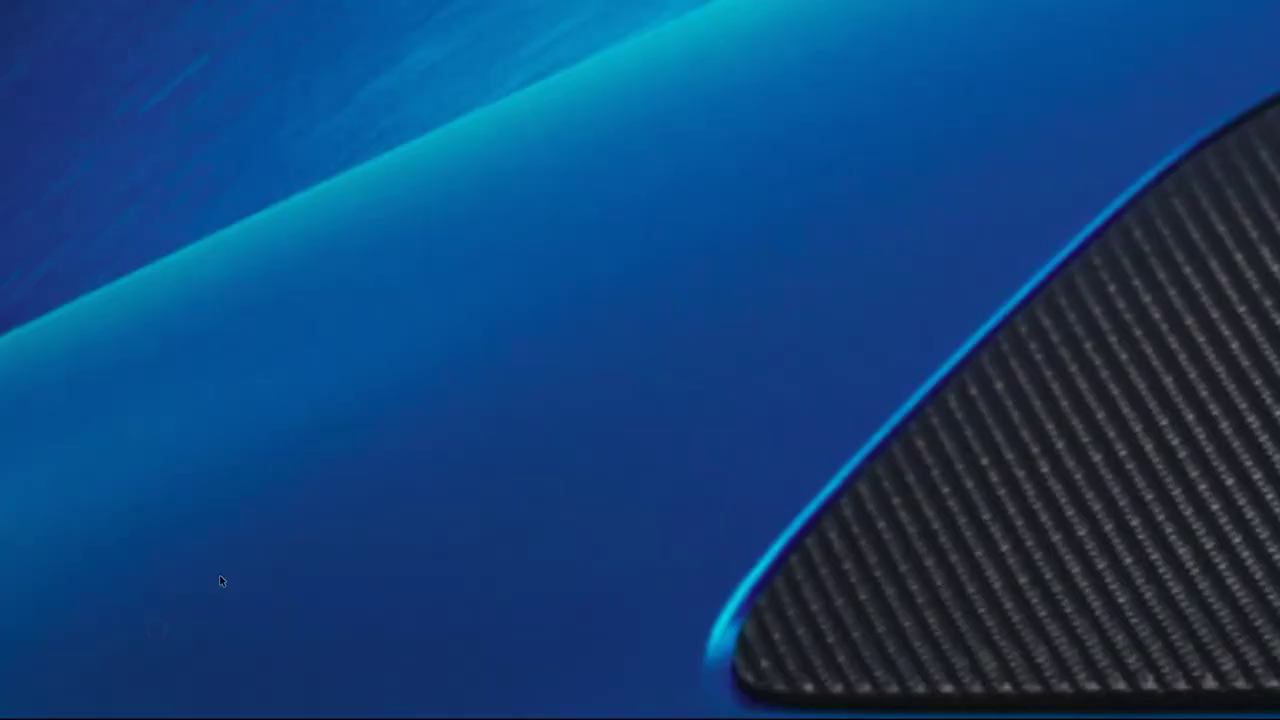
key("Escape")
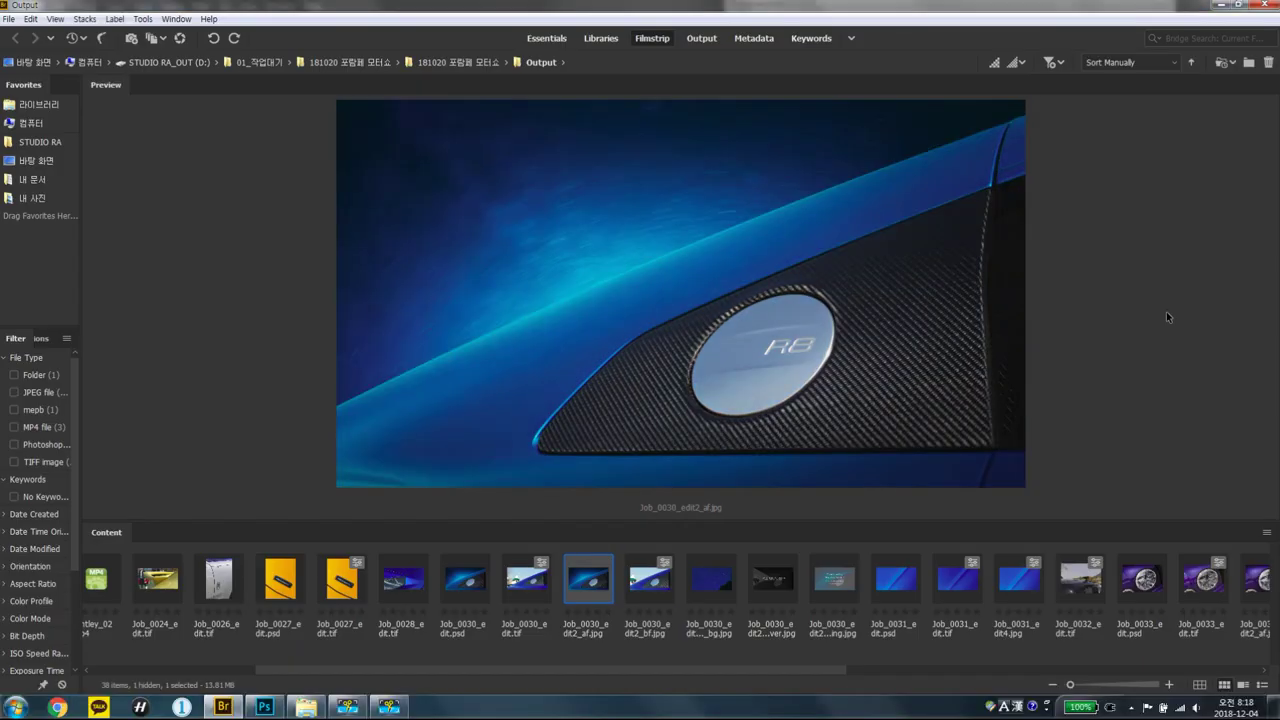